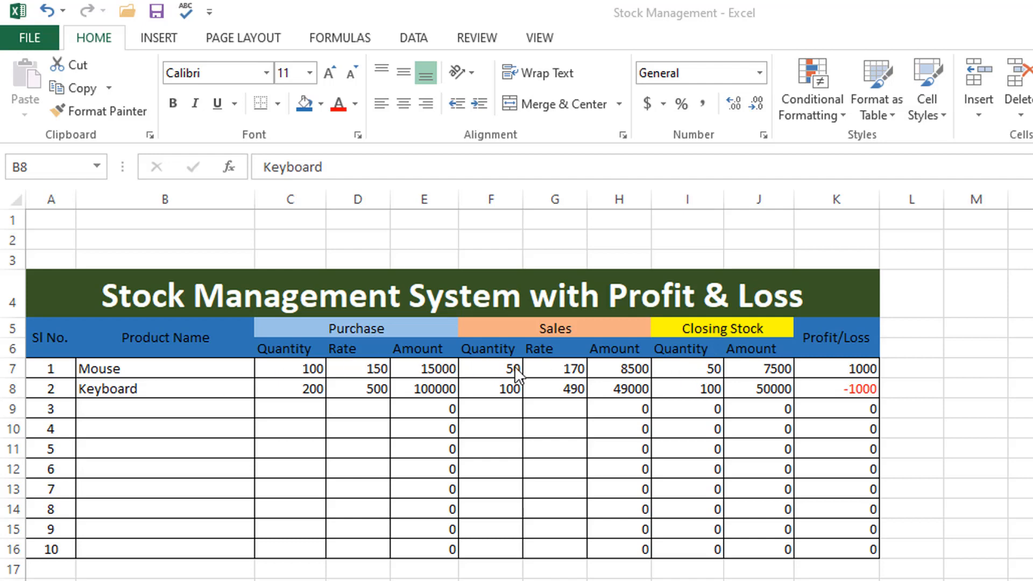
# Inspect the closing stock quantity, closing stock amount and profit/loss formulas in the Mouse row.
pyautogui.click(714, 370)
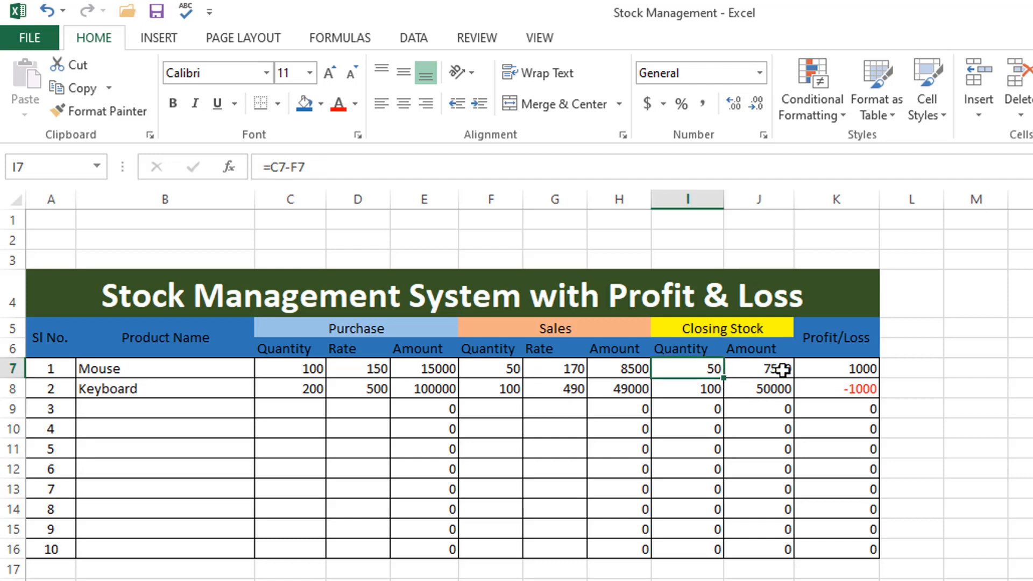
pyautogui.click(780, 369)
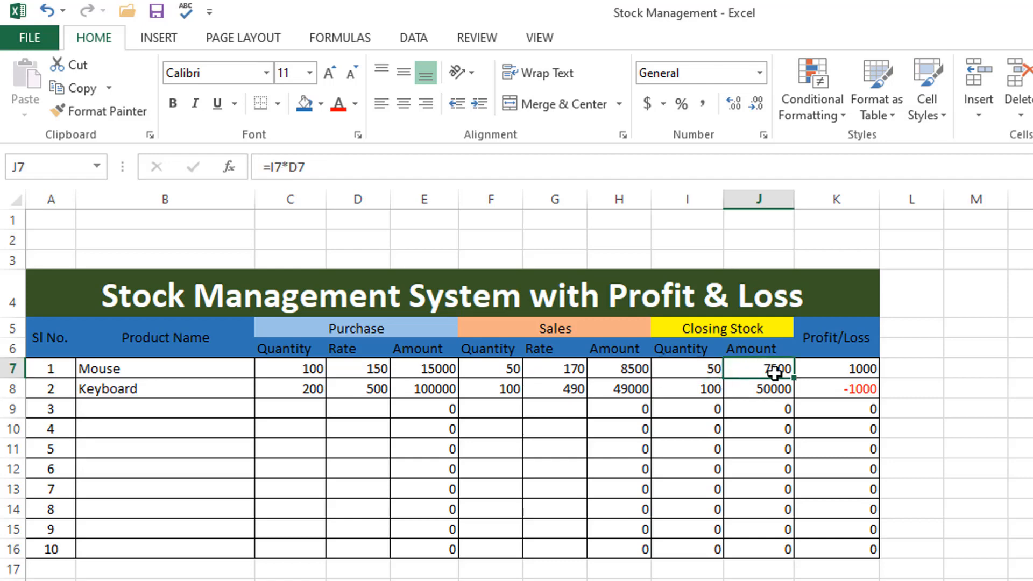
pyautogui.click(859, 365)
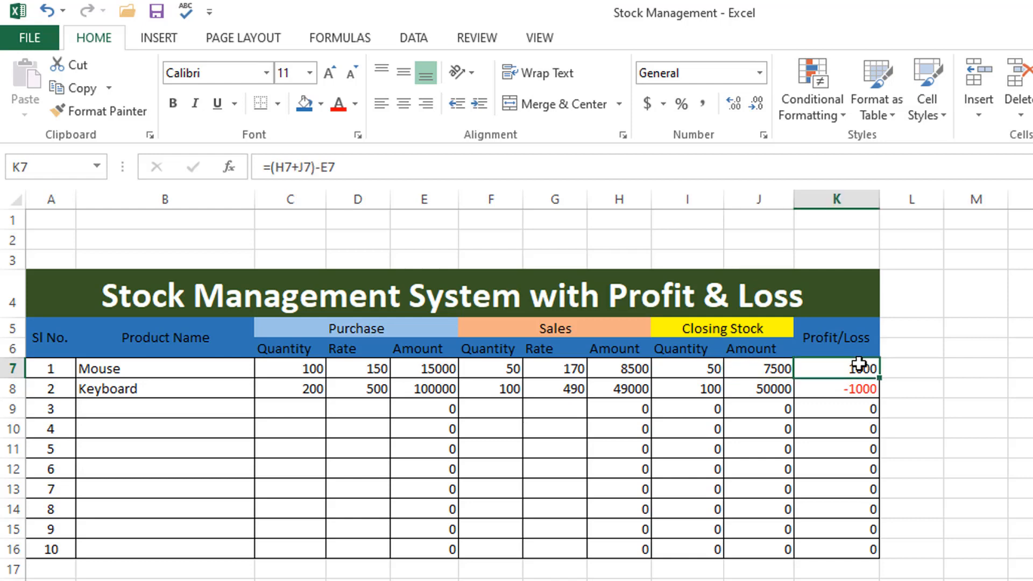
# Add UPS as the third product in B9, with a purchase quantity of 50 and a purchase rate of 3500.
pyautogui.click(179, 407)
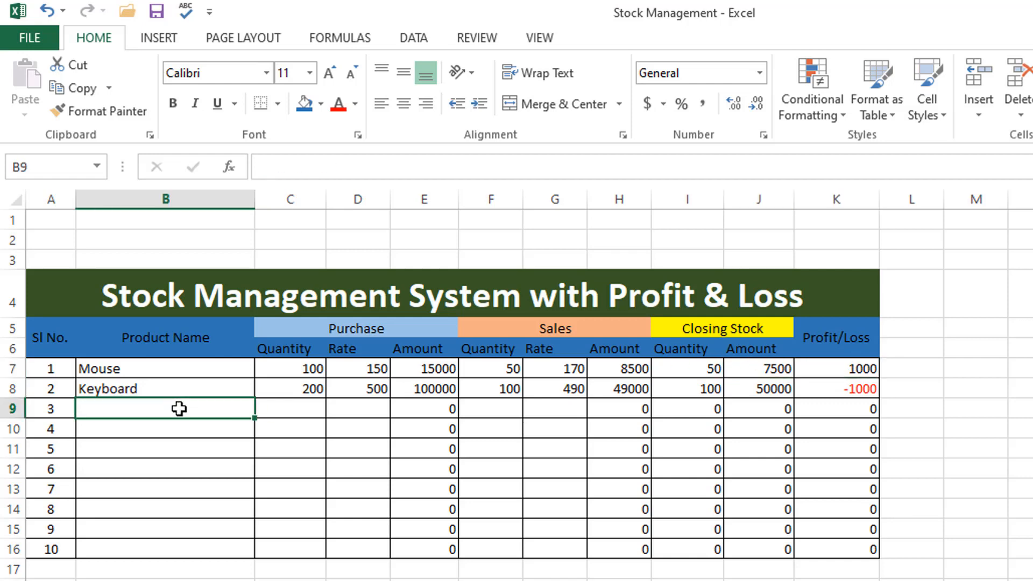
pyautogui.write('UPs')
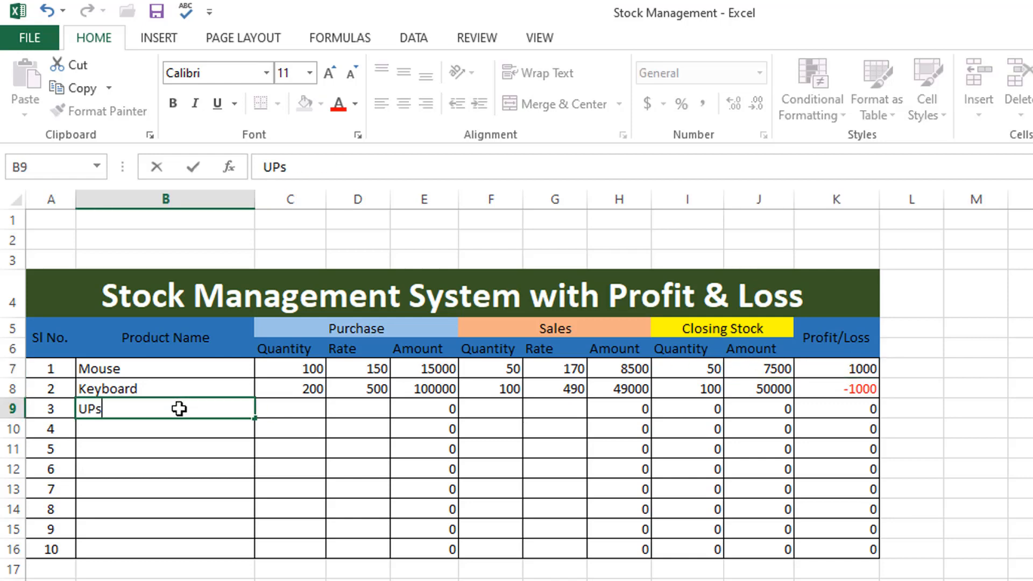
pyautogui.write('S')
pyautogui.press('Tab')
pyautogui.write('50')
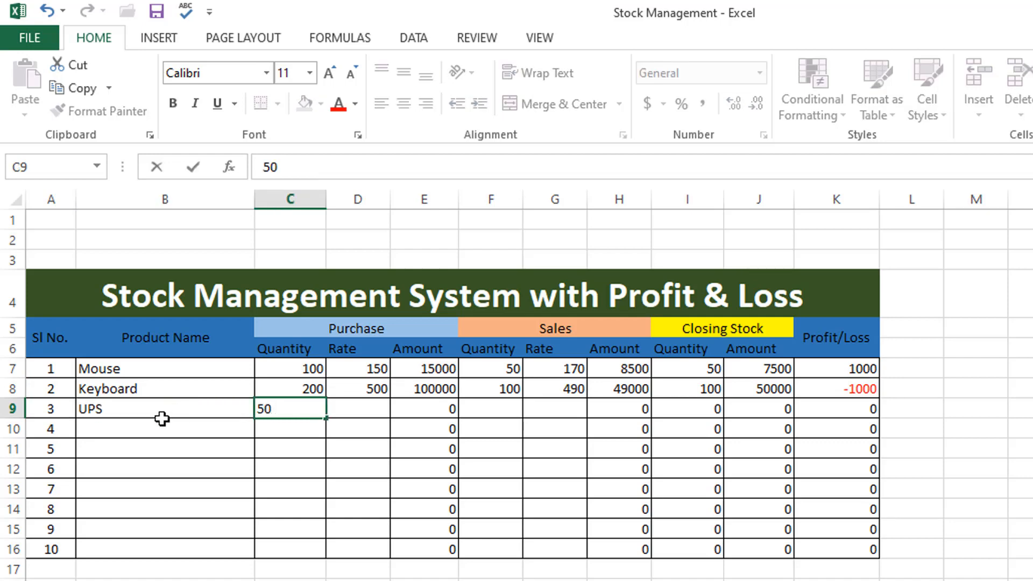
pyautogui.press('Tab')
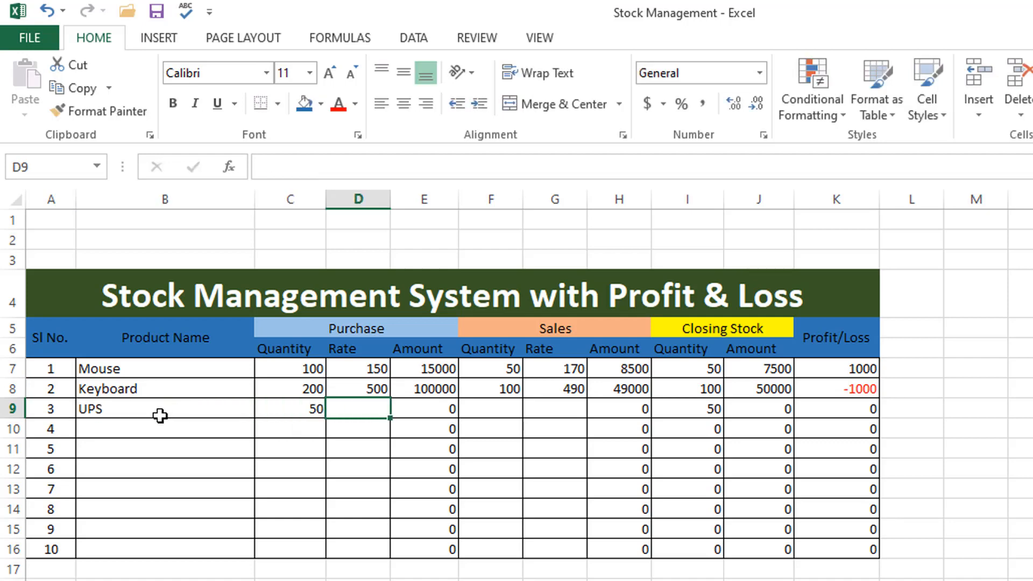
pyautogui.write('3500')
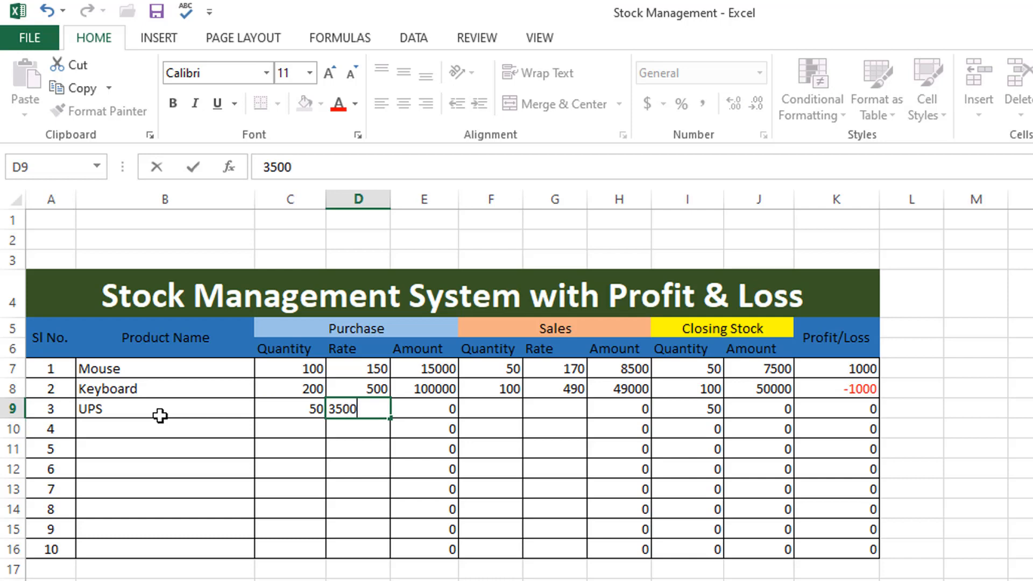
pyautogui.press('Tab')
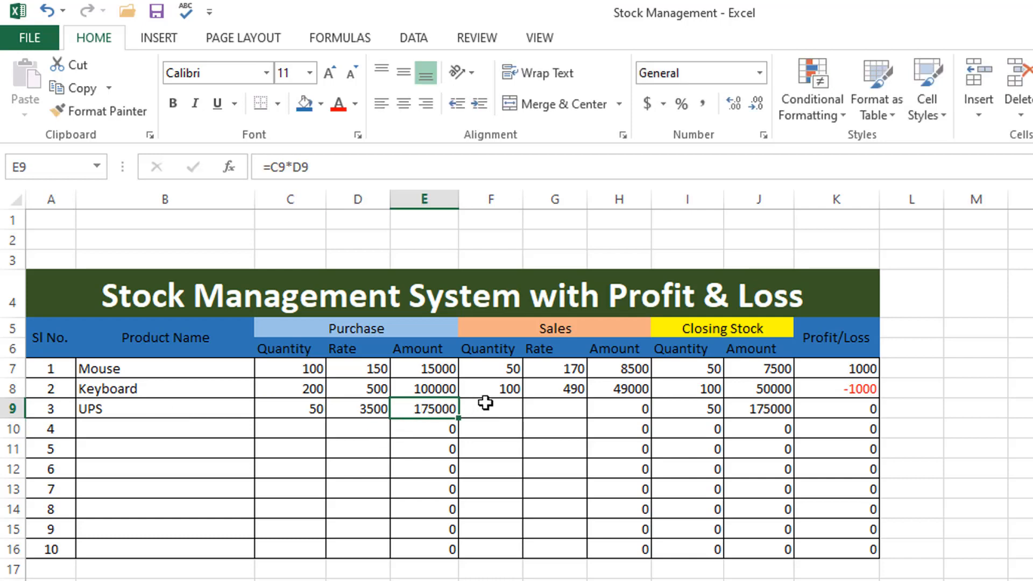
# Enter a sales quantity of 25 and a sales rate of 3700 for UPS in row 9.
pyautogui.press('Tab')
pyautogui.write('25')
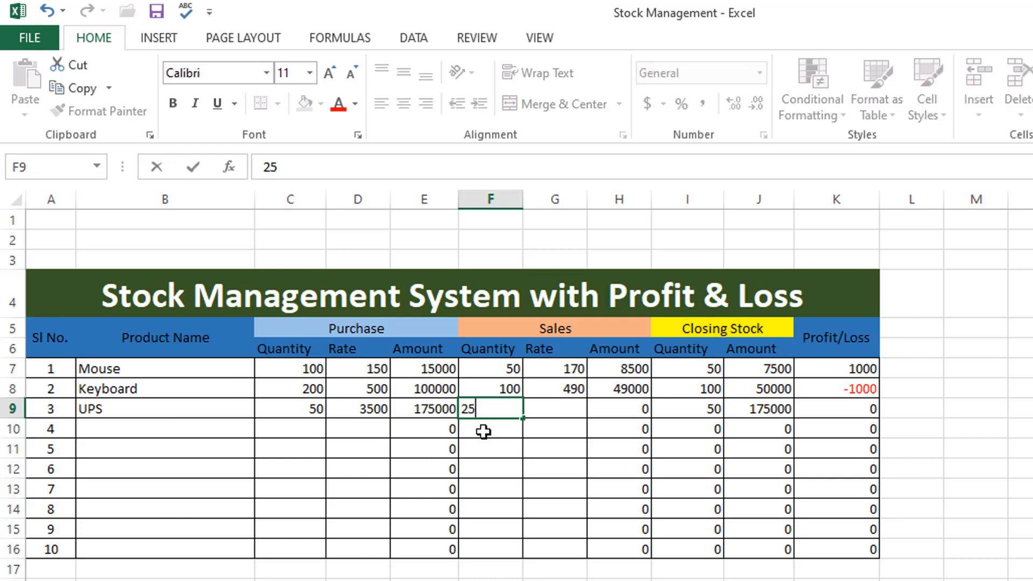
pyautogui.press('Tab')
pyautogui.write('37')
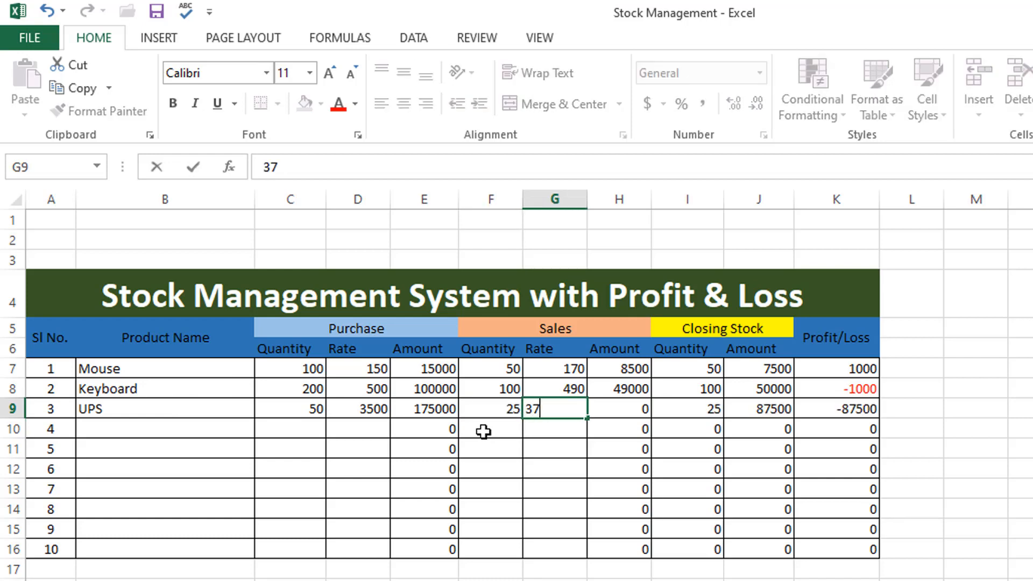
pyautogui.write('00')
pyautogui.press('Tab')
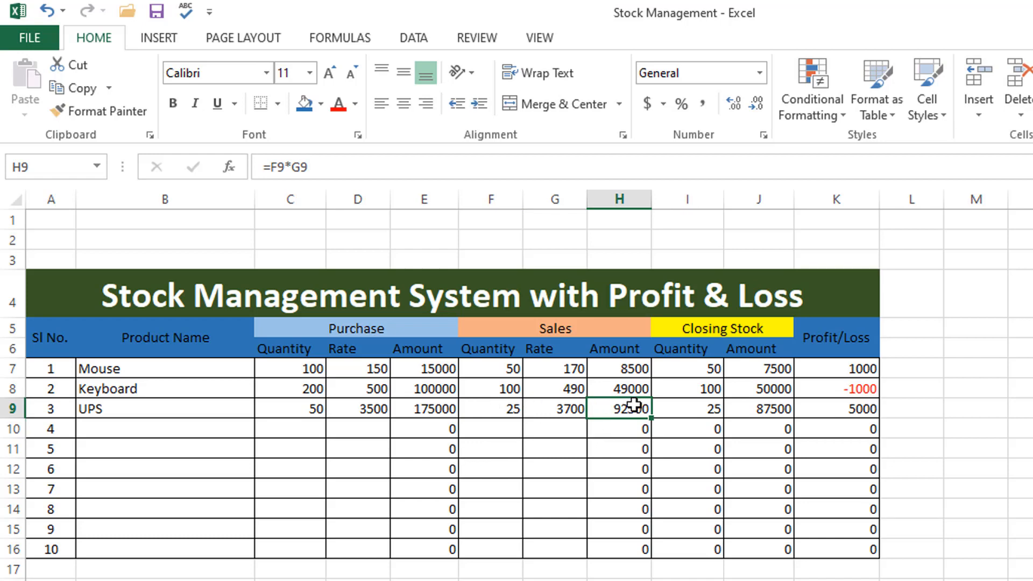
# Inspect the closing stock quantity, closing stock amount and profit/loss formulas in the UPS row.
pyautogui.click(717, 410)
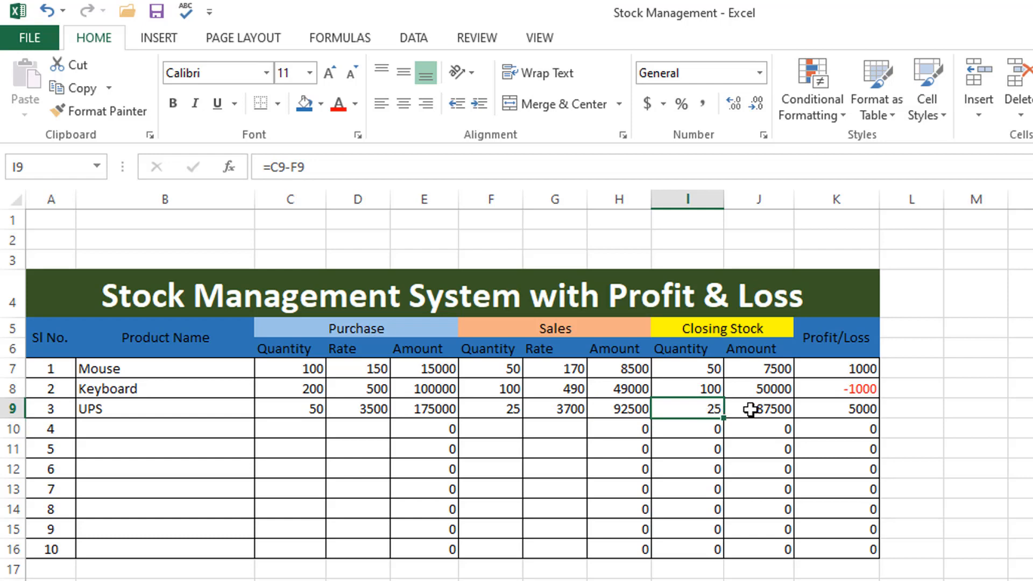
pyautogui.click(774, 411)
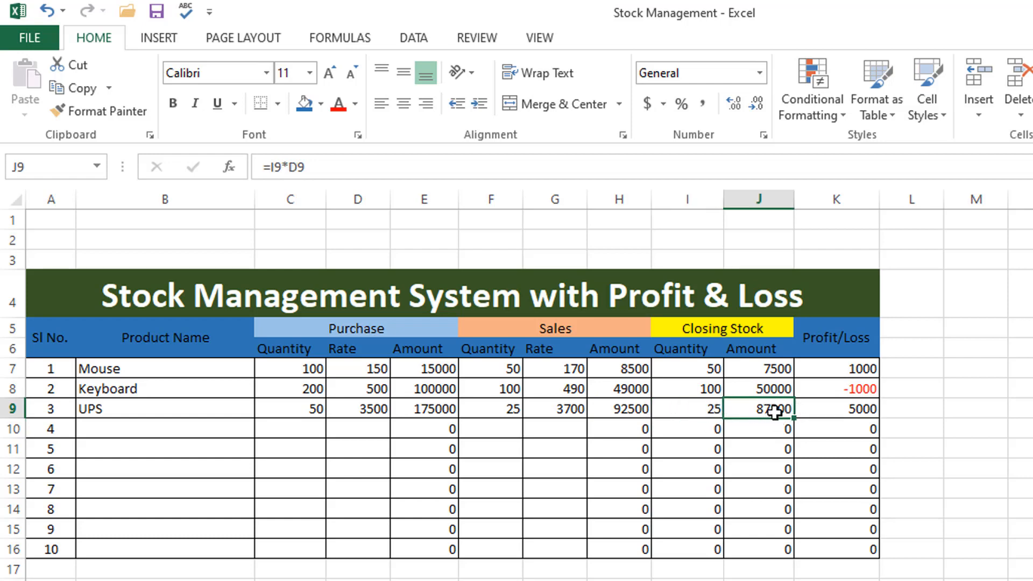
pyautogui.click(854, 409)
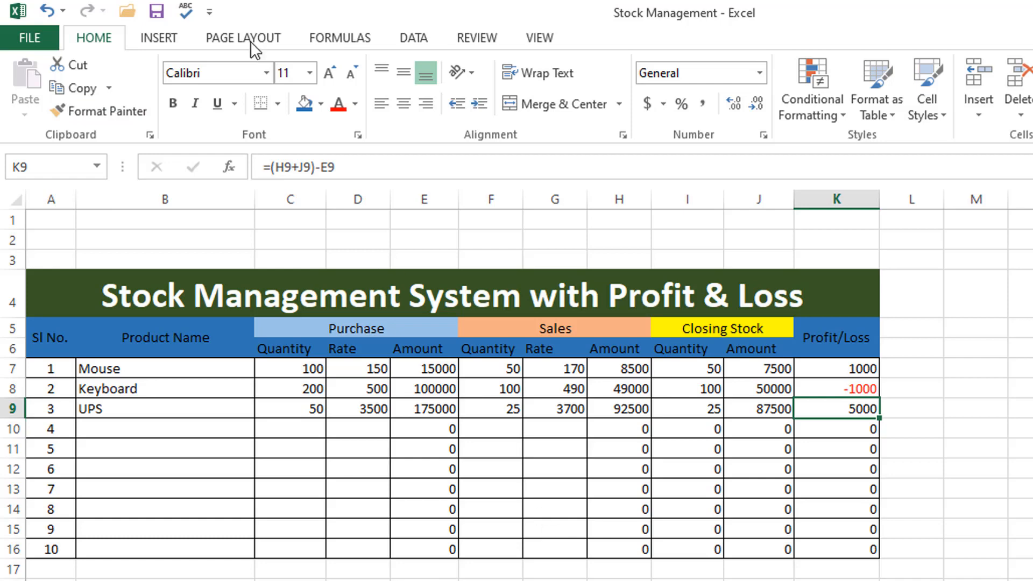
# Create a new blank workbook.
pyautogui.click(23, 38)
pyautogui.click(59, 132)
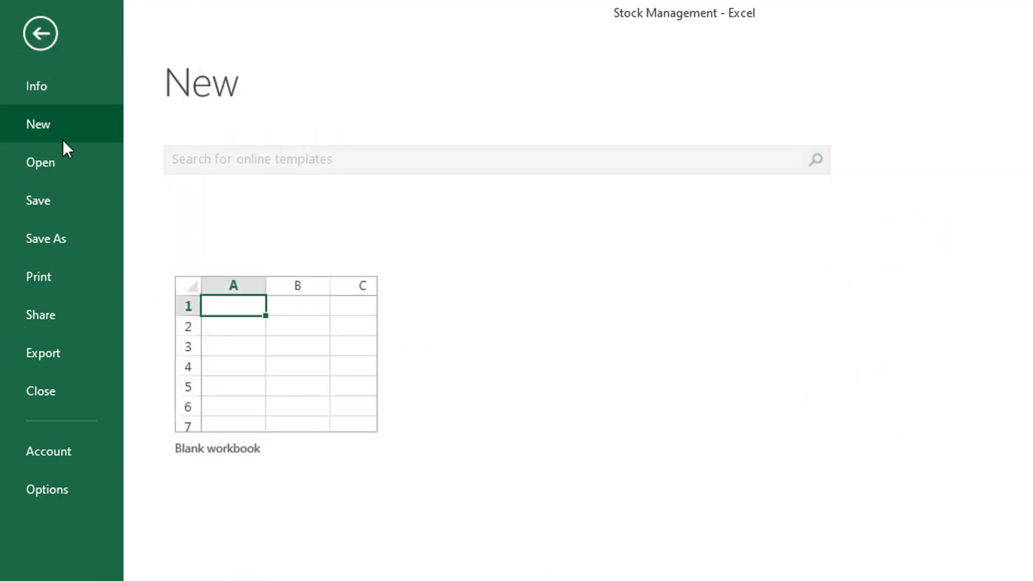
pyautogui.click(309, 344)
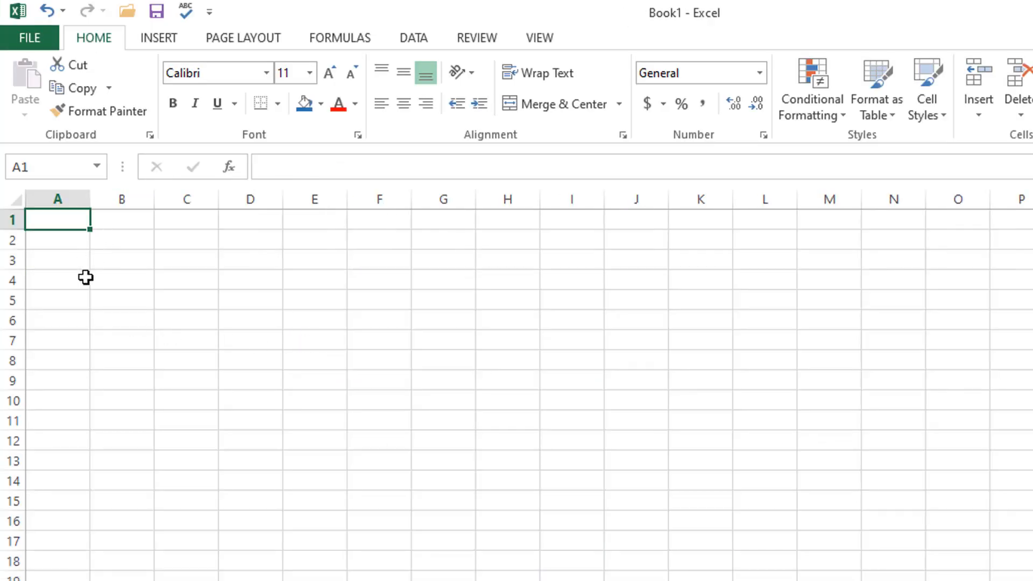
# Enter the sheet title "Stock Managemet System with Profit & Loss" in cell A4.
pyautogui.click(86, 277)
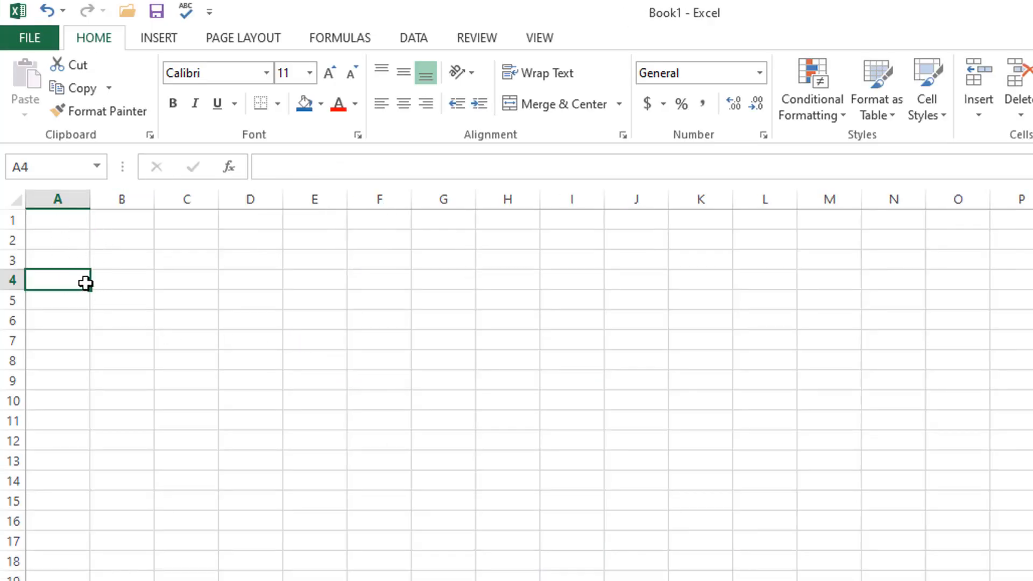
pyautogui.write('St')
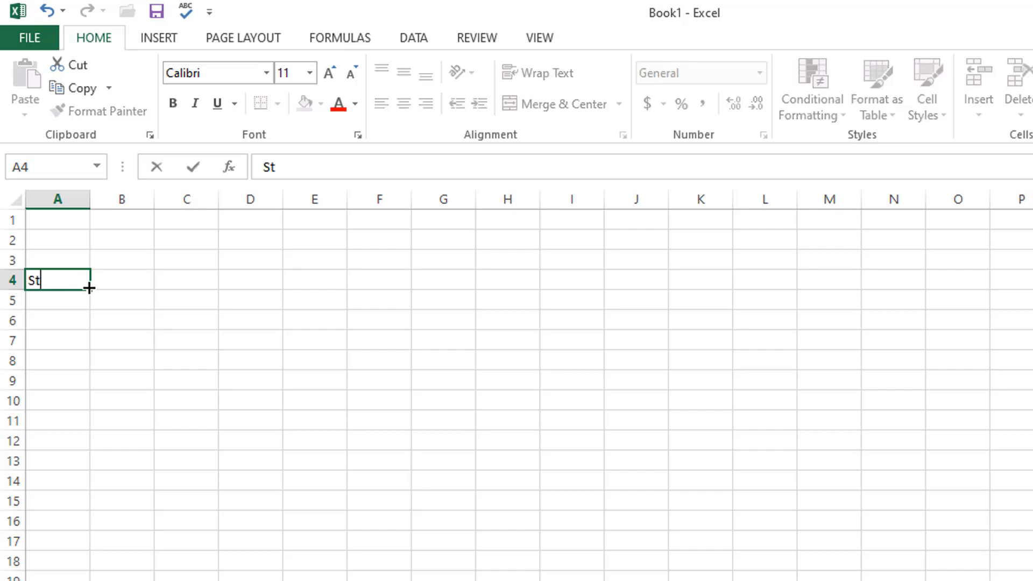
pyautogui.write('ock Managem')
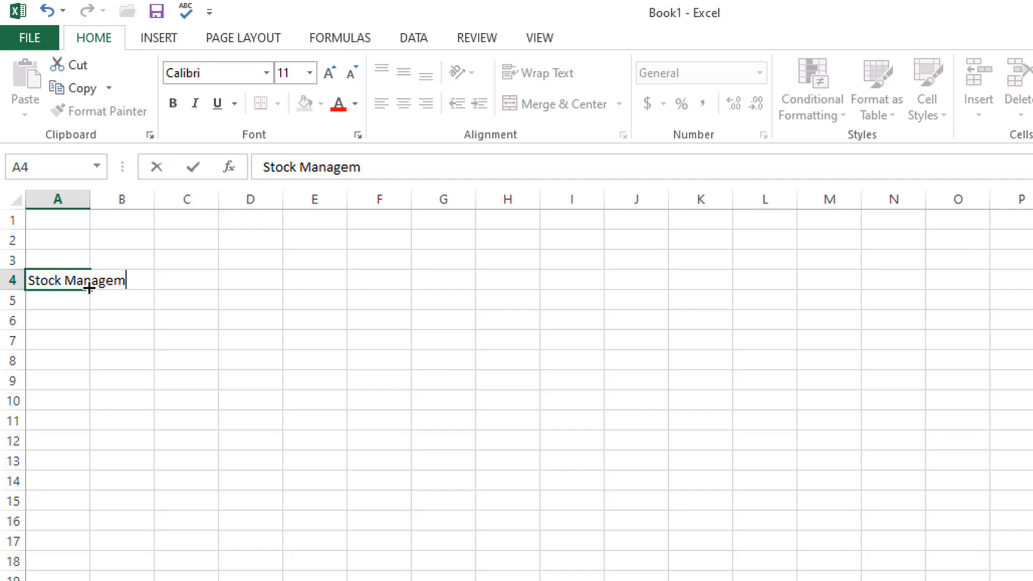
pyautogui.write('et Sy')
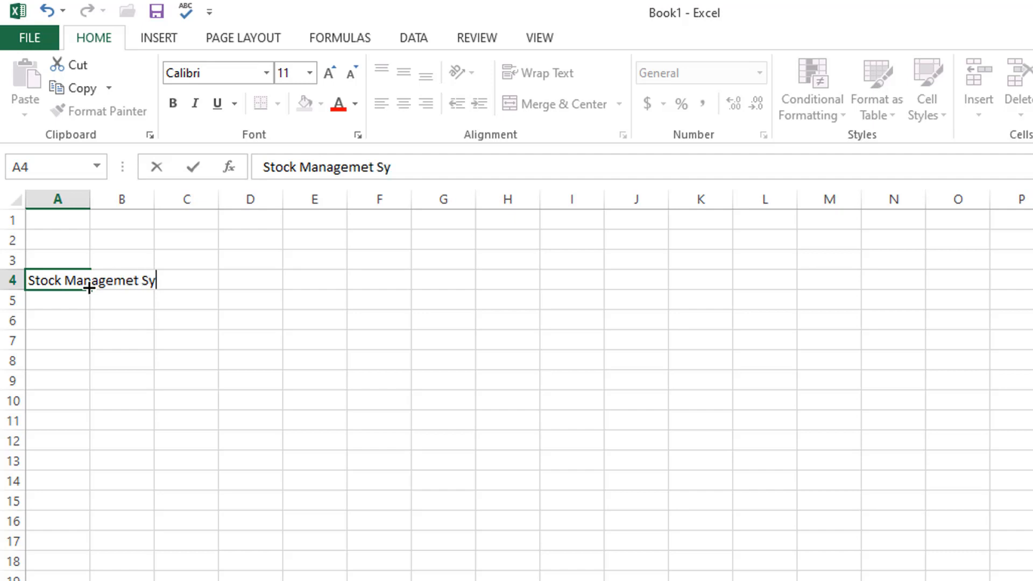
pyautogui.write('stem wity')
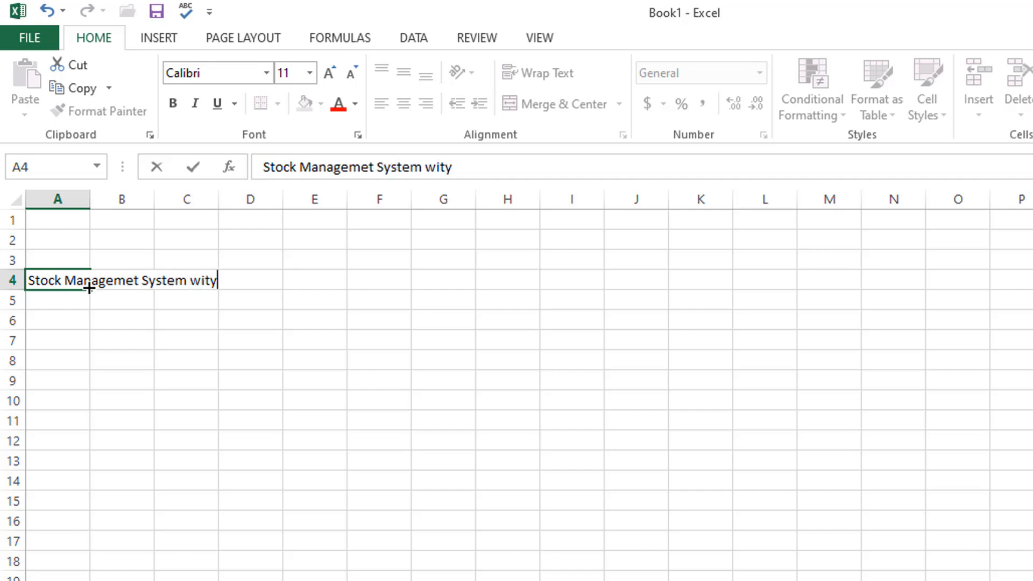
pyautogui.press('BackSpace')
pyautogui.write('h Profit ')
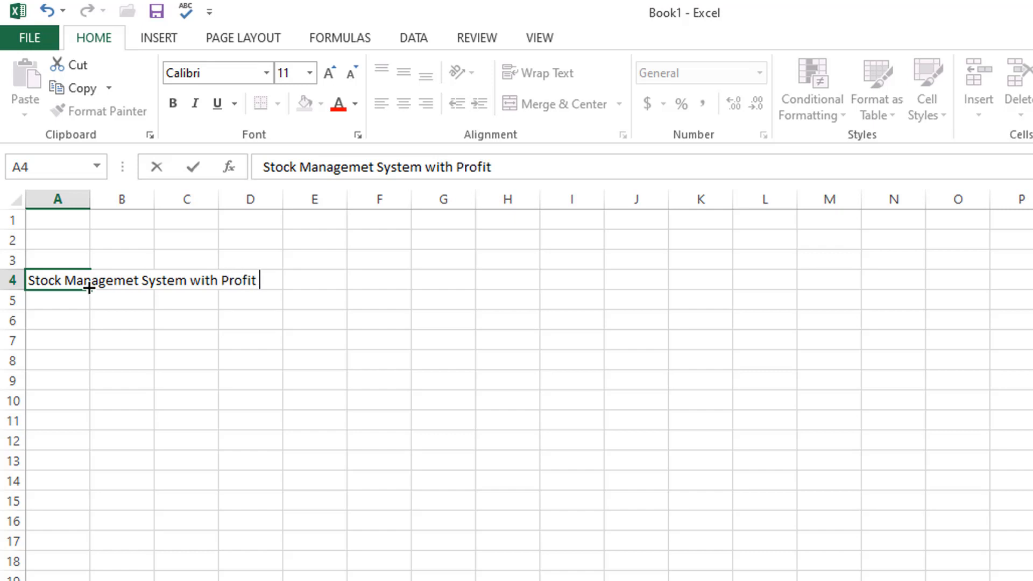
pyautogui.write('& Loss')
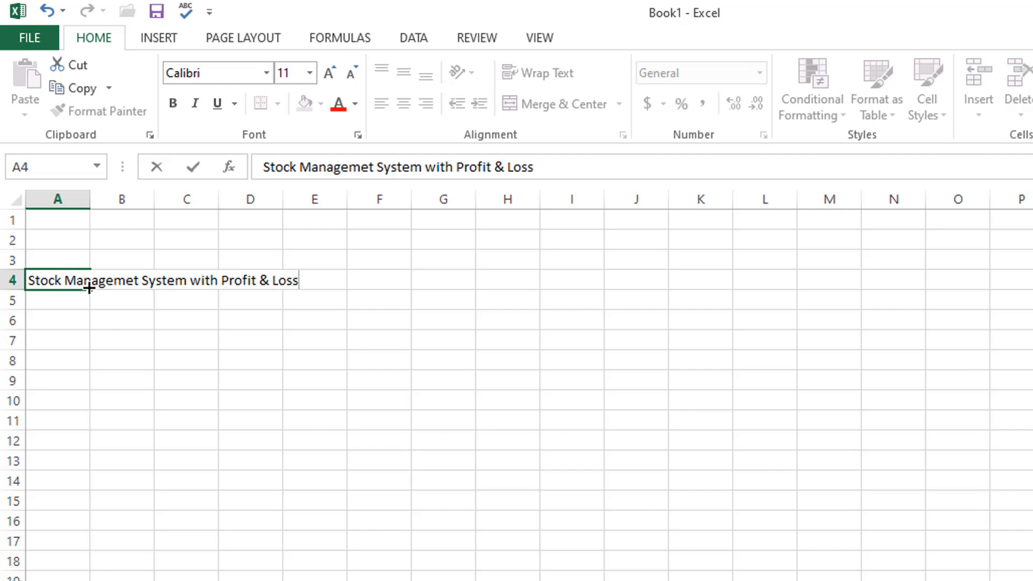
pyautogui.press('Return')
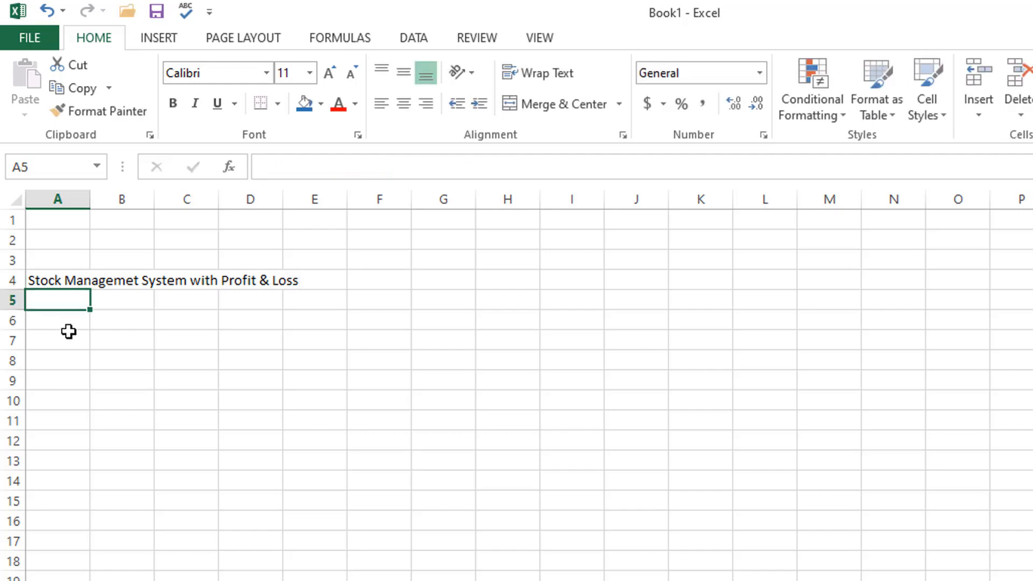
# Enter the column heading "Sl No." in cell A5.
pyautogui.write('Sk')
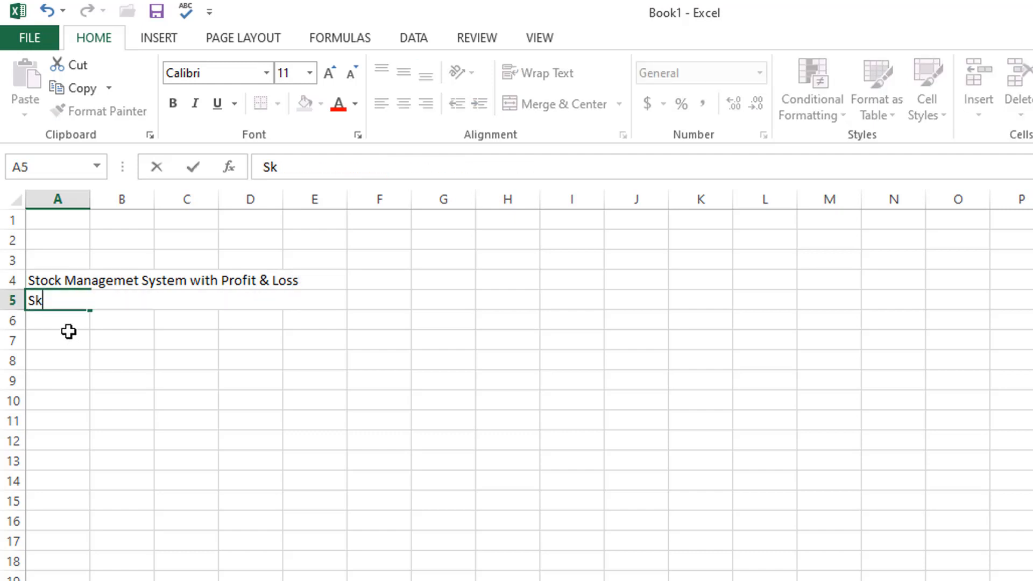
pyautogui.press('BackSpace')
pyautogui.write('l No')
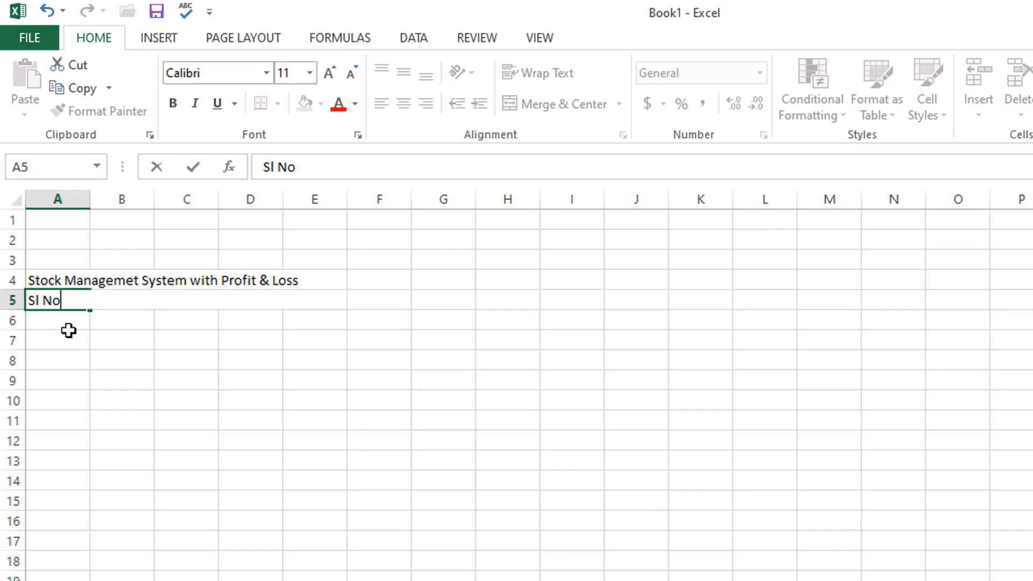
pyautogui.write('.')
pyautogui.press('Tab')
# Enter the heading "Product Name" in B5 and widen column B well beyond the length of the text.
pyautogui.write('P')
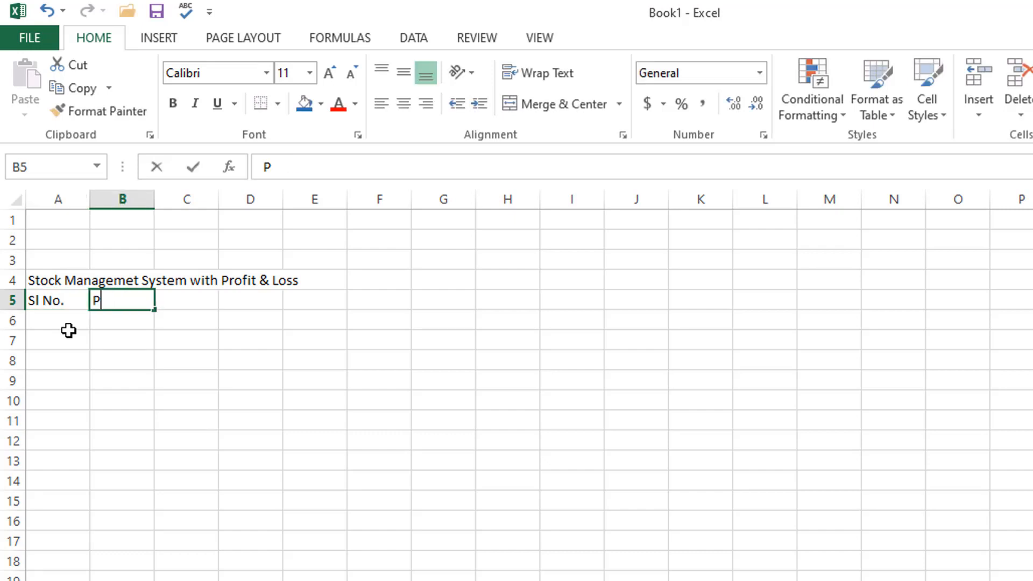
pyautogui.write('roduc')
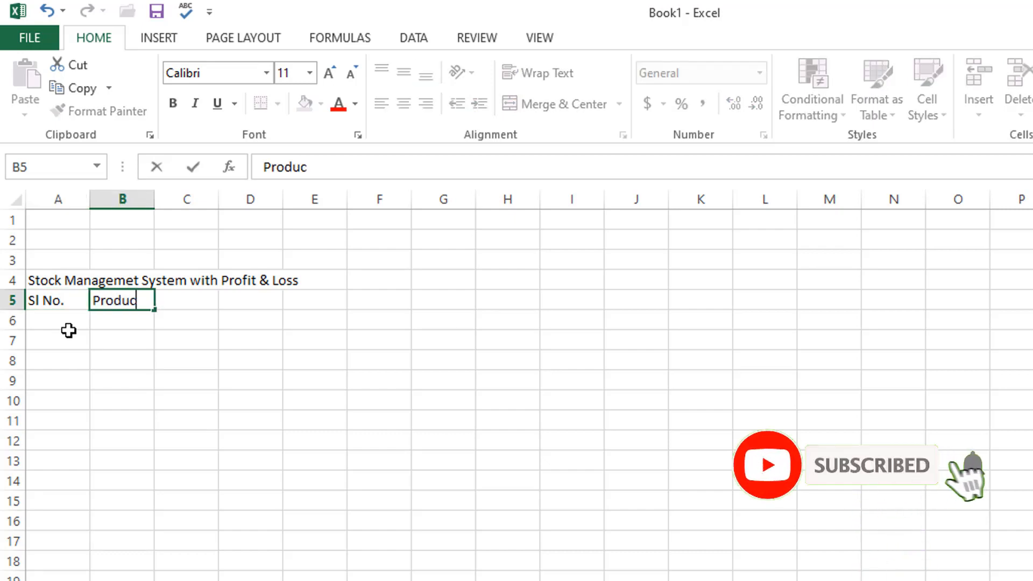
pyautogui.press('BackSpace')
pyautogui.write('ct Na')
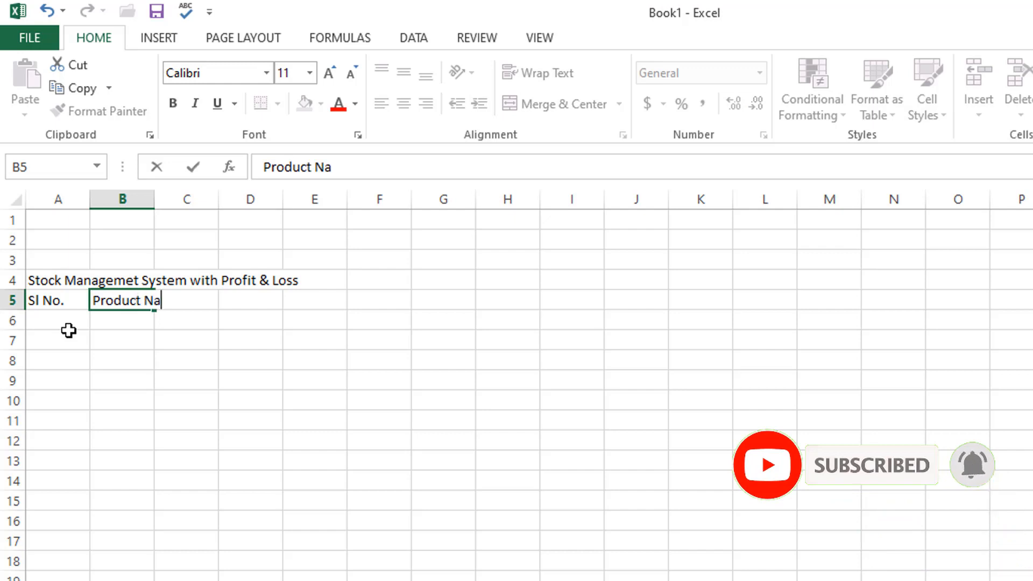
pyautogui.write('me')
pyautogui.press('Return')
pyautogui.press('Return')
pyautogui.click(119, 301)
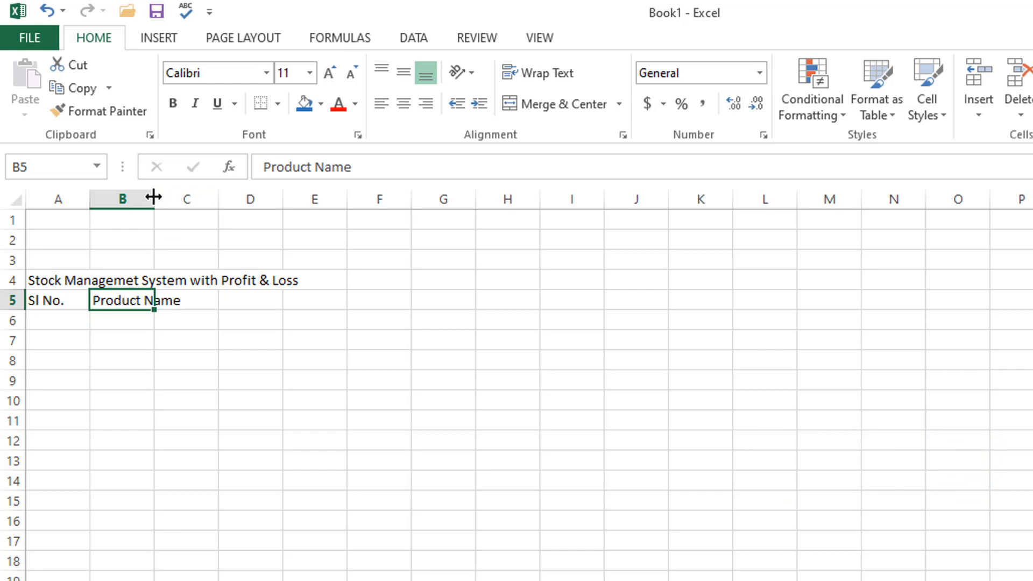
pyautogui.moveTo(153, 196); pyautogui.dragTo(249, 201)
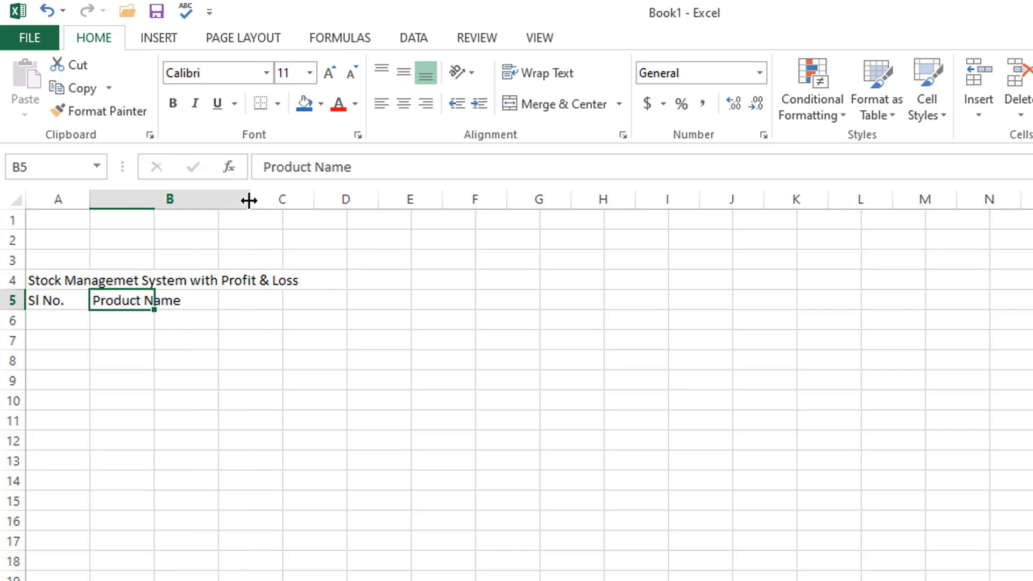
# Enter the heading "Purchase" in cell C5.
pyautogui.press('Tab')
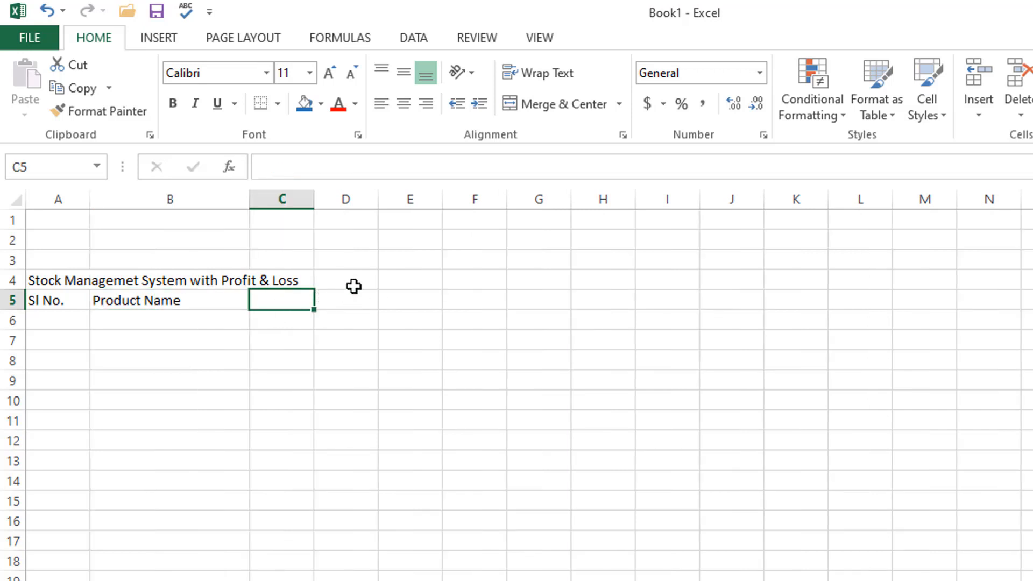
pyautogui.write('Pu')
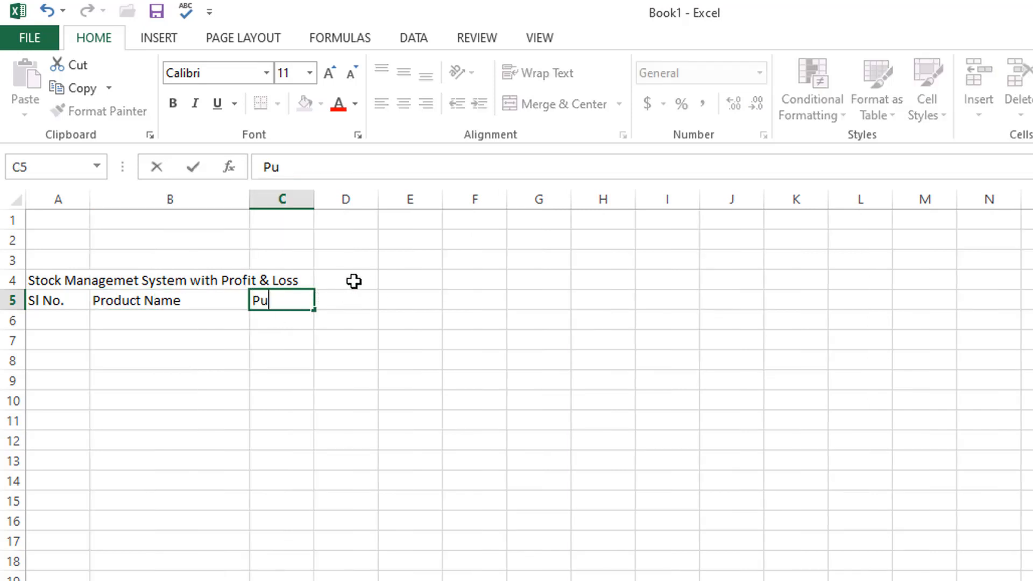
pyautogui.write('rchase')
pyautogui.click(302, 318)
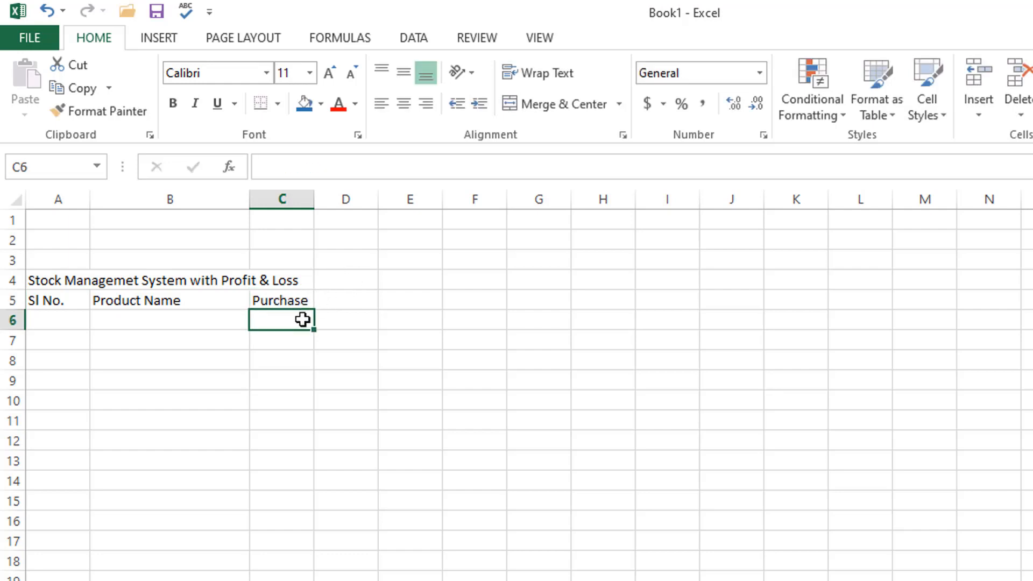
# Enter the Purchase sub-headings "Quantity", "Rate" and "Amount" in cells C6 to E6.
pyautogui.write('Quan')
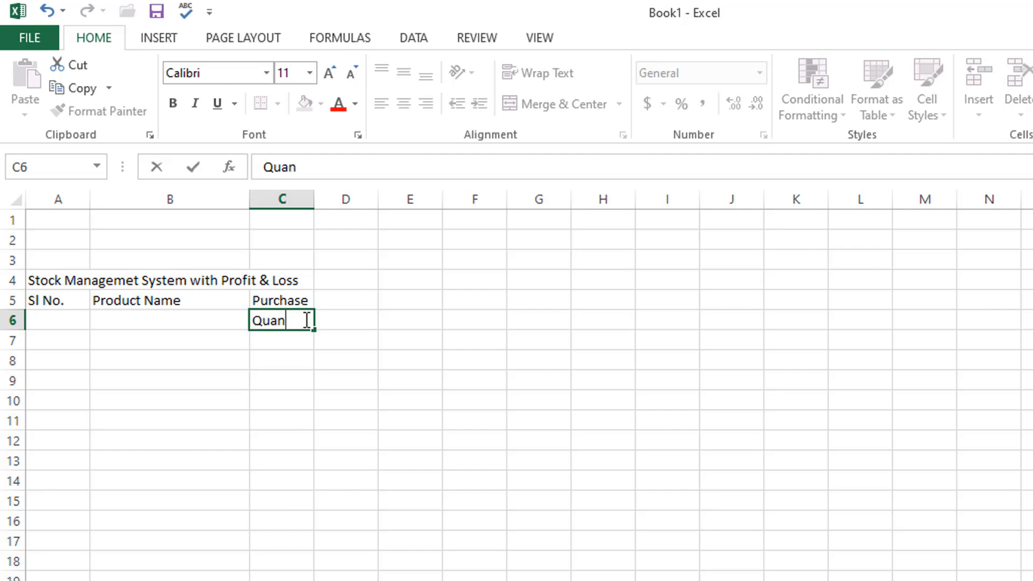
pyautogui.write('tity')
pyautogui.press('Tab')
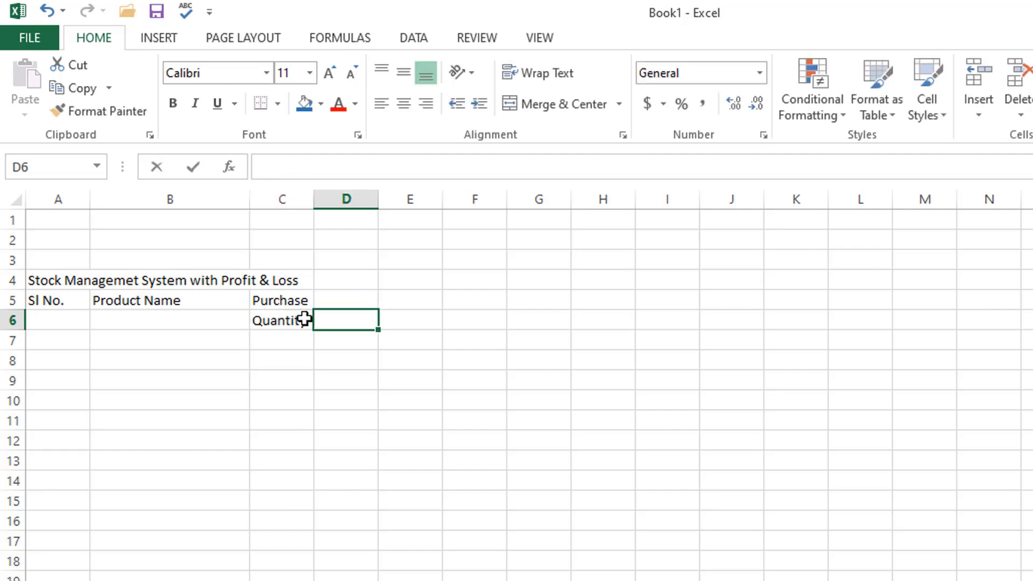
pyautogui.write('Rate')
pyautogui.press('Tab')
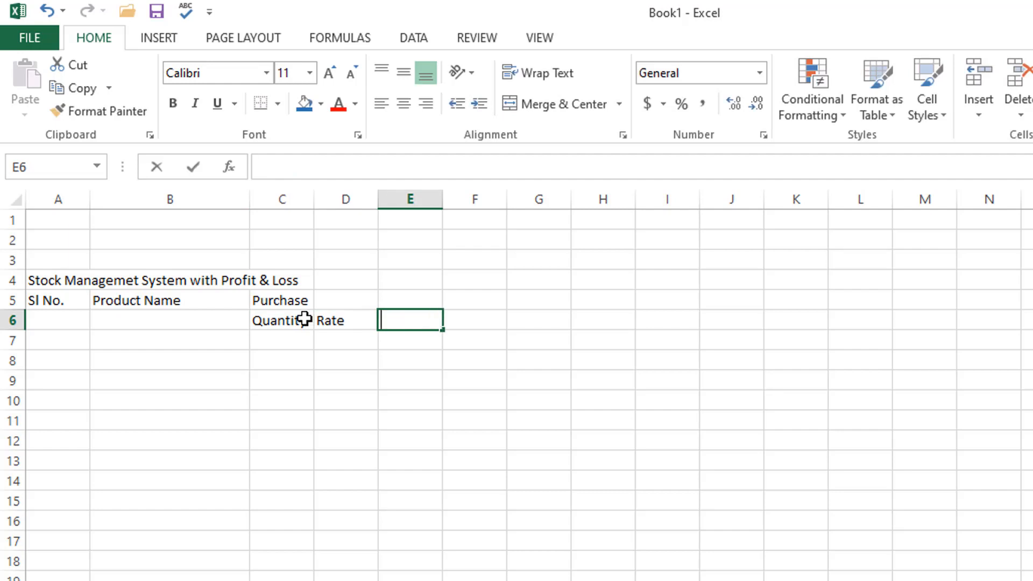
pyautogui.write('Amount')
# Enter the group heading "Sales" in cell F5.
pyautogui.click(486, 295)
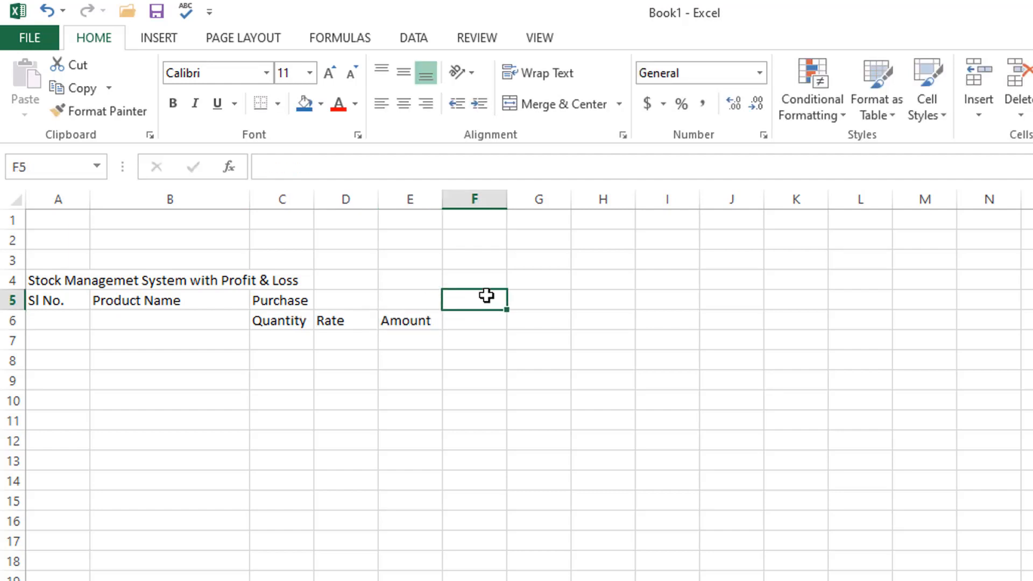
pyautogui.write('Sale')
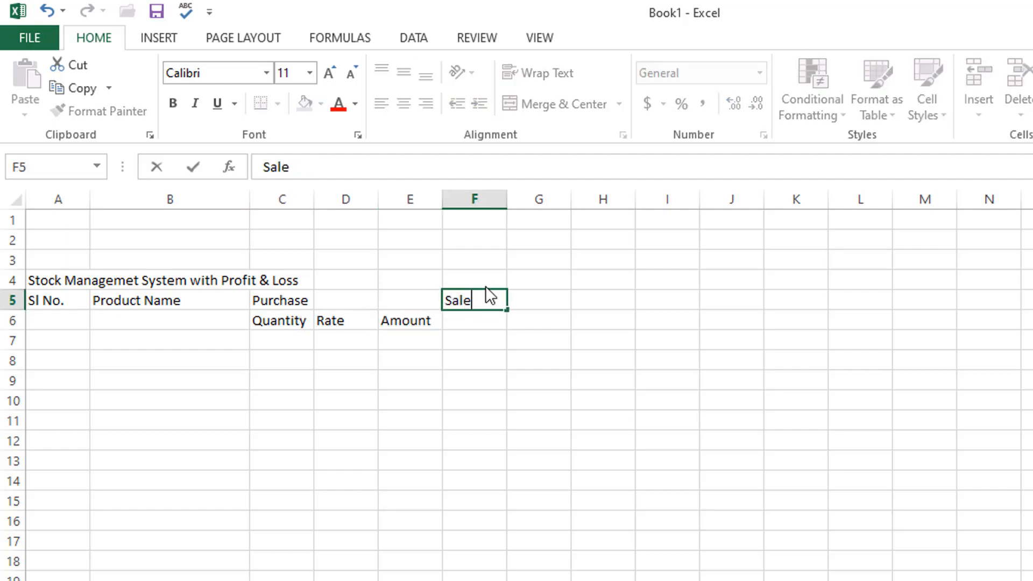
pyautogui.write('s')
pyautogui.press('Return')
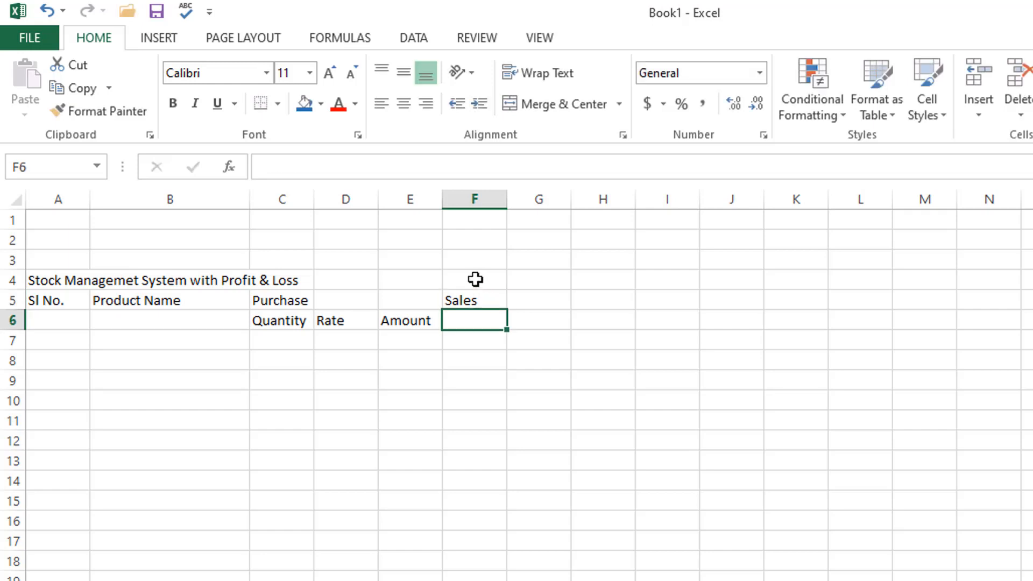
# Enter the Sales sub-headings "Quantity", "Rate" and "Amount" in cells F6 to H6.
pyautogui.write('Quan')
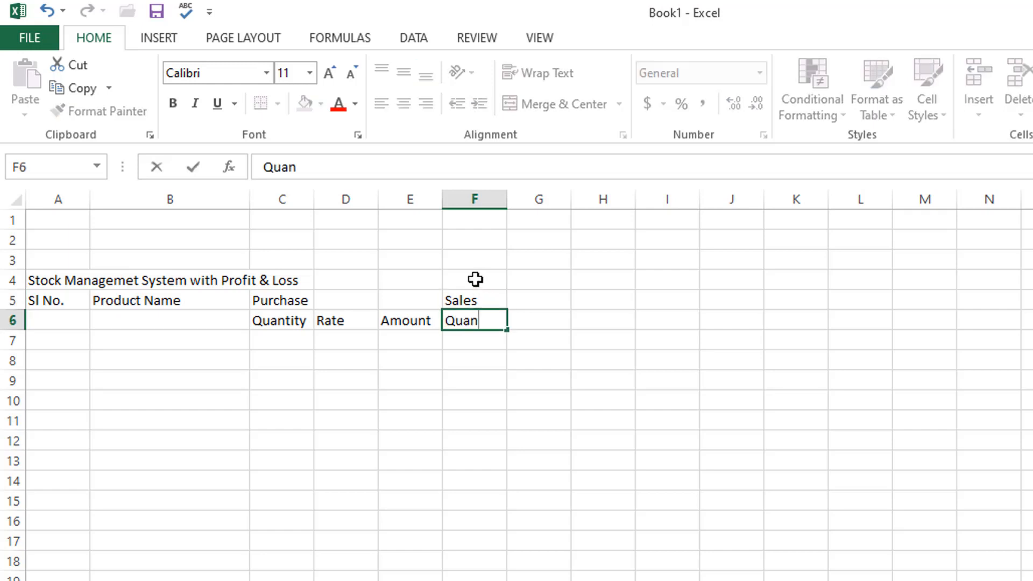
pyautogui.write('tity')
pyautogui.press('Tab')
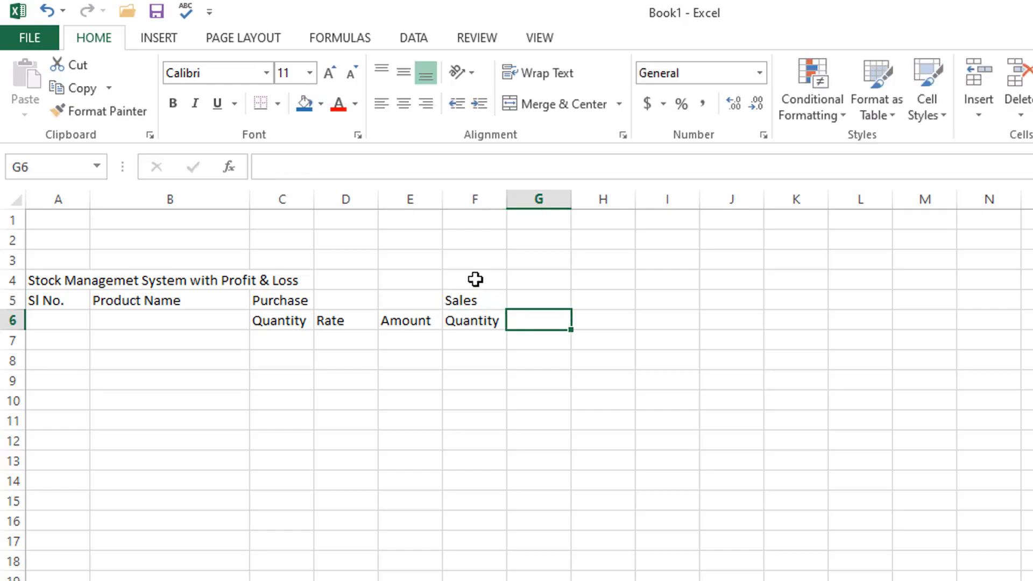
pyautogui.write('Rate')
pyautogui.press('Tab')
pyautogui.write('A')
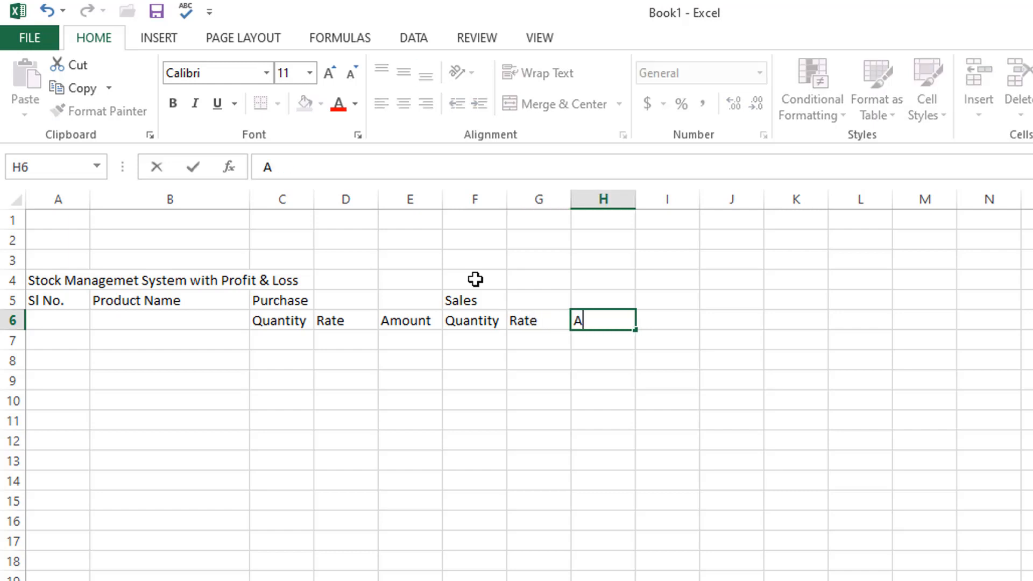
pyautogui.write('mount')
pyautogui.press('Tab')
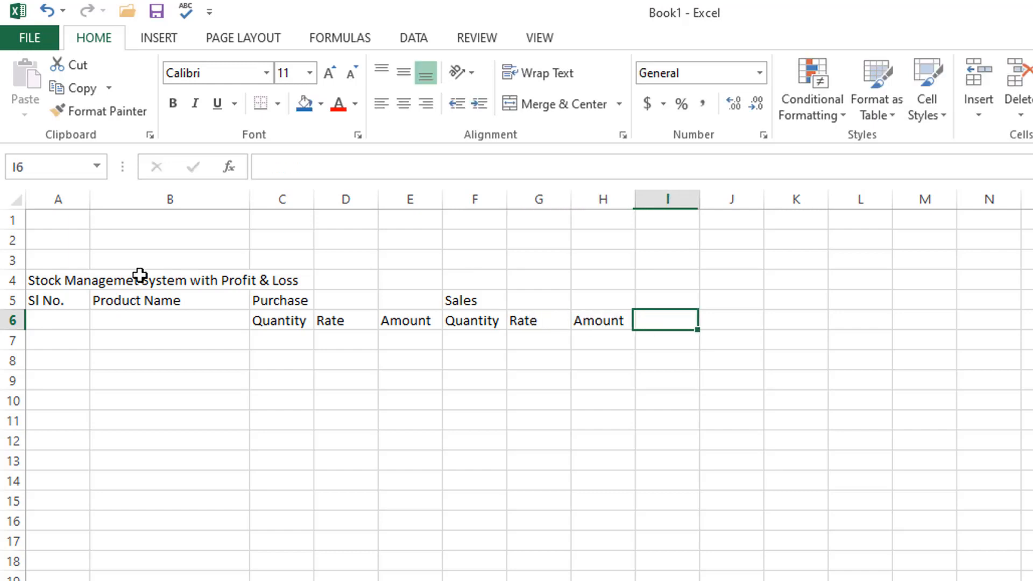
# Enter the group heading "Closing Stock" in cell I5.
pyautogui.click(671, 298)
pyautogui.write('Closing')
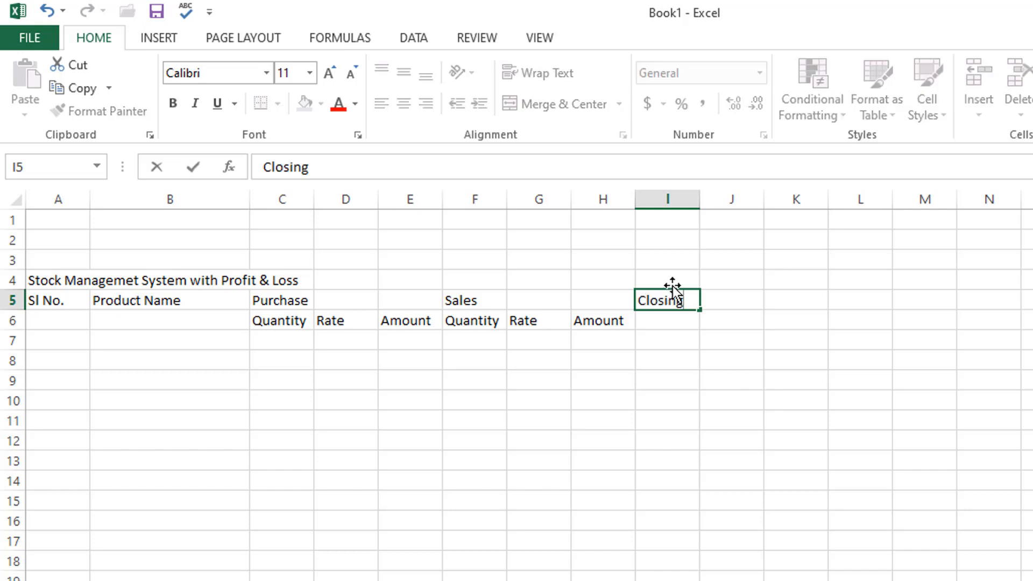
pyautogui.write(' Stock')
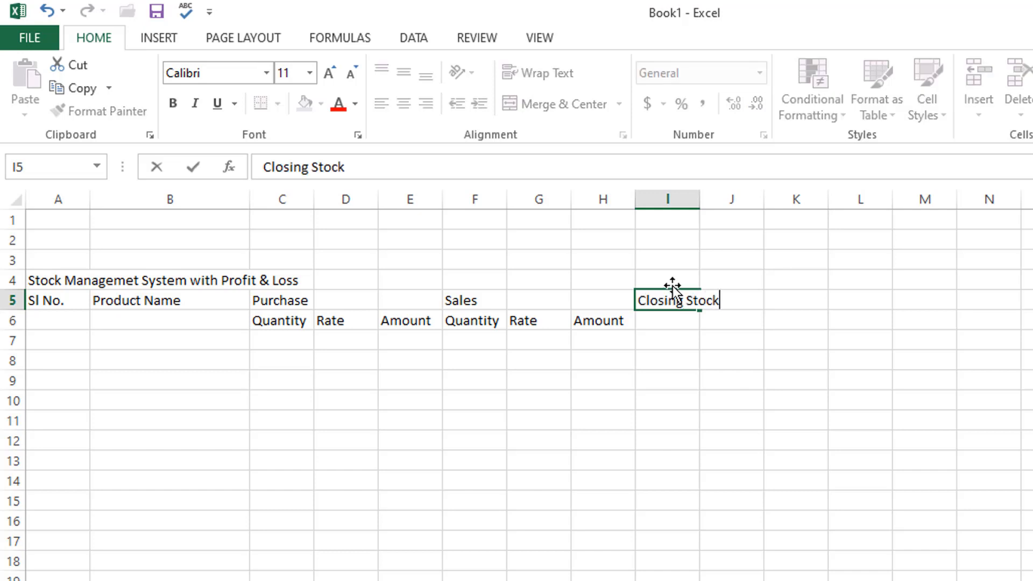
pyautogui.press('Return')
# Enter the Closing Stock sub-headings "Quantity" and "Amount" in cells I6 and J6.
pyautogui.write('Quanti')
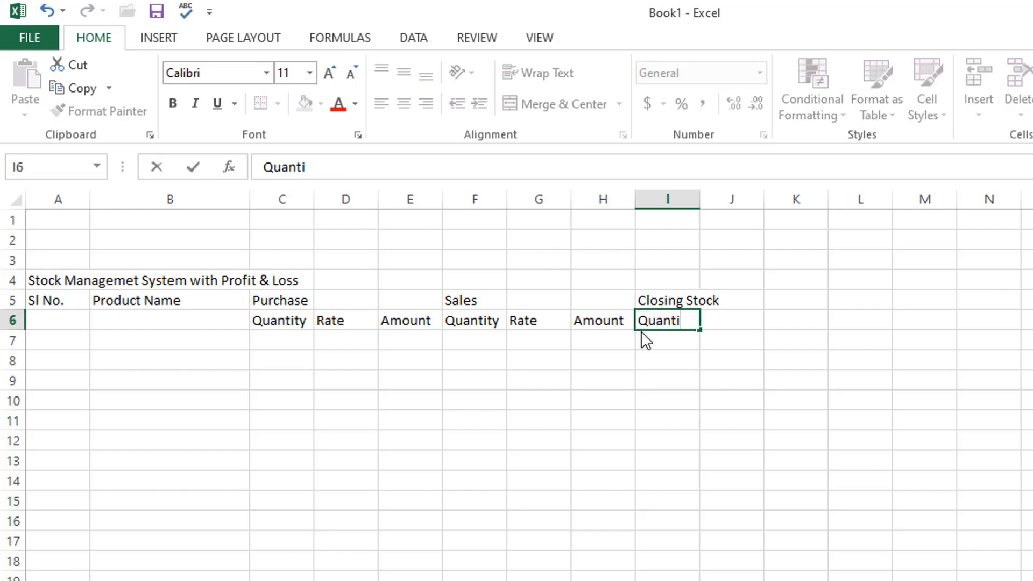
pyautogui.write('ty')
pyautogui.press('Tab')
pyautogui.write('Amoun')
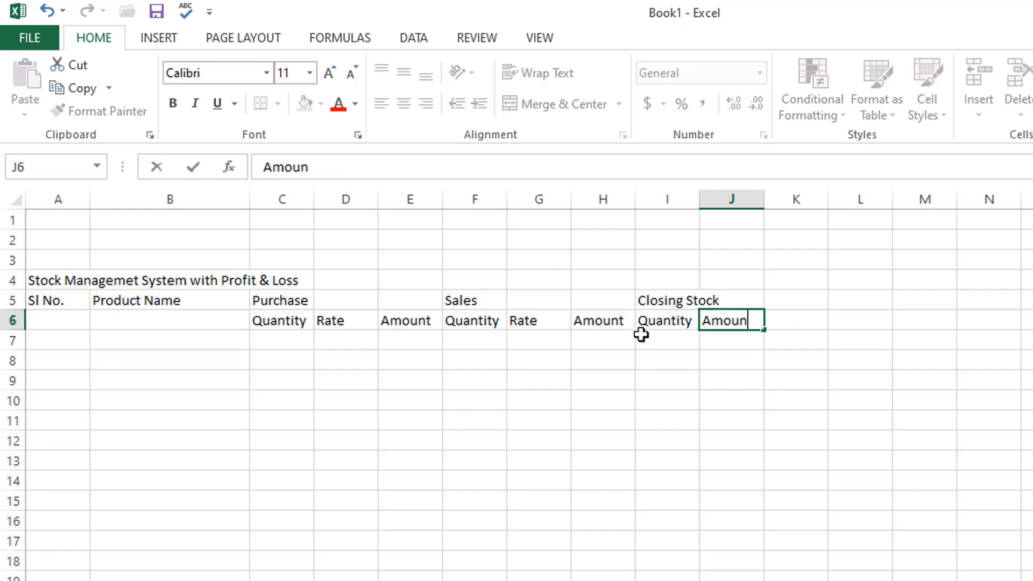
pyautogui.write('t')
pyautogui.press('Tab')
pyautogui.press('Down')
pyautogui.press('Down')
pyautogui.press('Down')
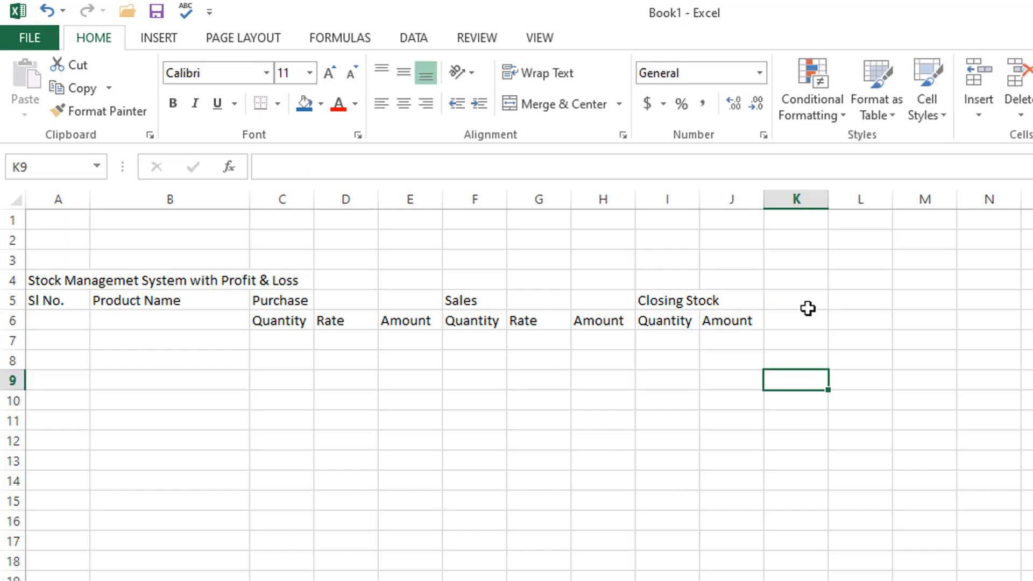
# Enter the column heading "Profit/Loss" in cell K5.
pyautogui.click(808, 308)
pyautogui.write('Profit/Los')
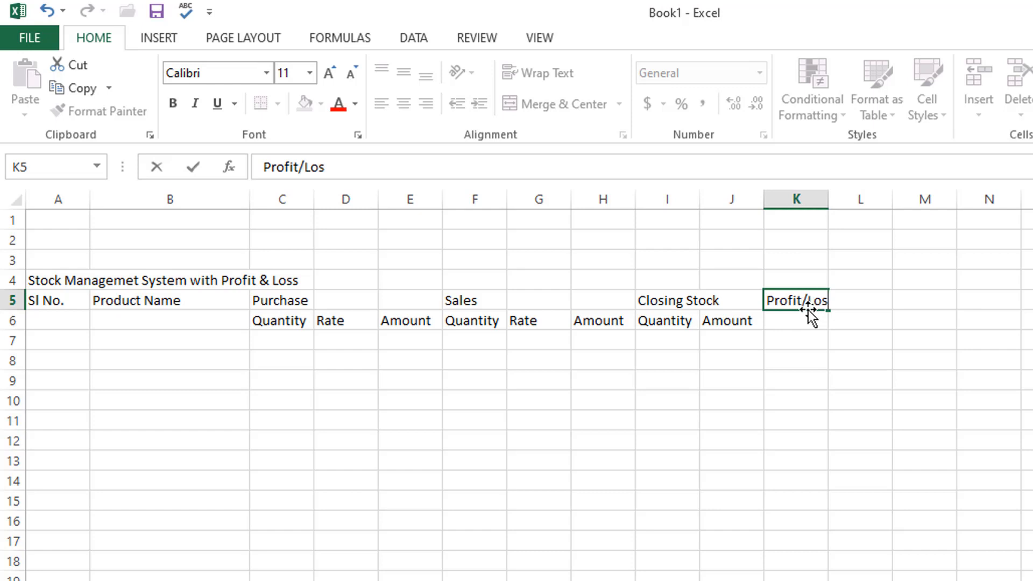
pyautogui.write('t')
pyautogui.press('BackSpace')
pyautogui.write('s')
pyautogui.click(797, 339)
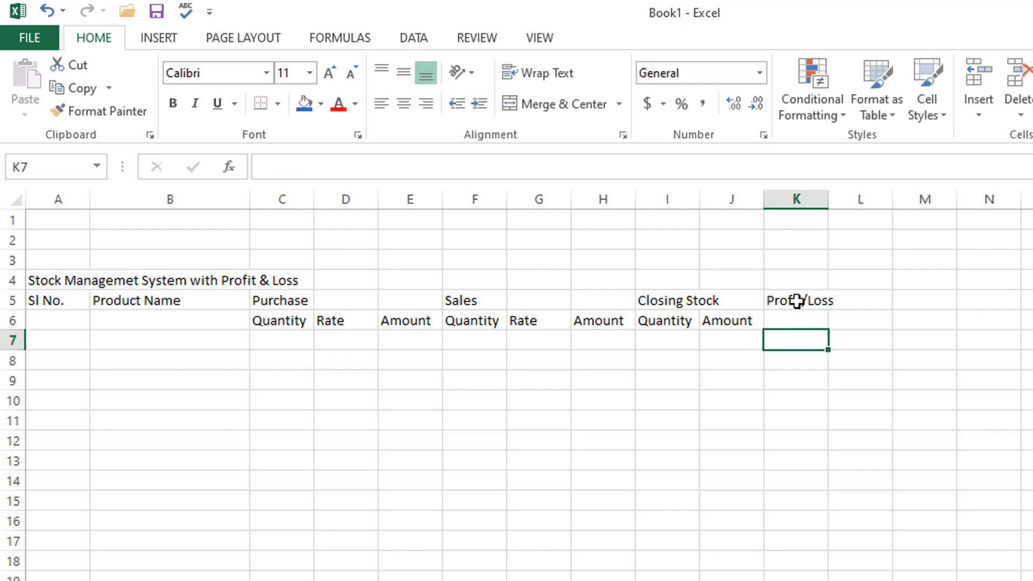
# Merge and center the Purchase heading across its three sub-columns, C5 to E5.
pyautogui.click(281, 300)
pyautogui.moveTo(280, 299); pyautogui.dragTo(410, 299)
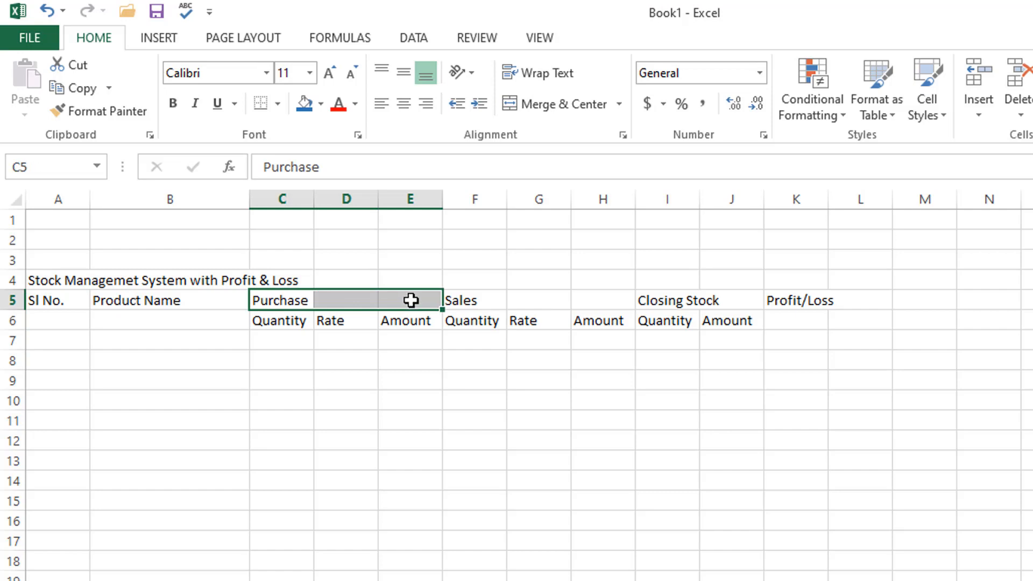
pyautogui.click(545, 102)
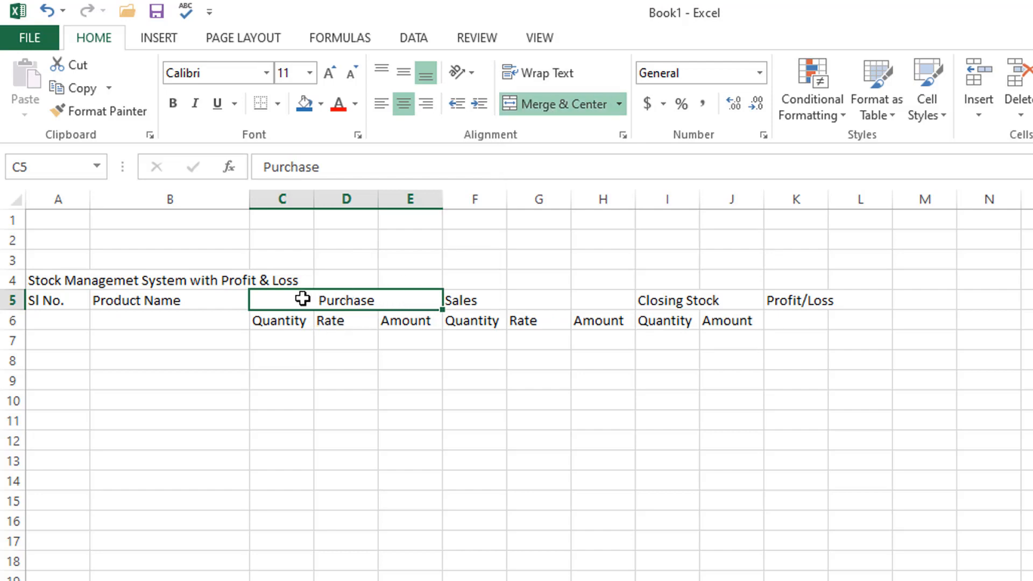
# Merge and center the Sales heading across F5 to H5 and the Closing Stock heading across I5 to J5.
pyautogui.click(485, 299)
pyautogui.moveTo(486, 299); pyautogui.dragTo(585, 302)
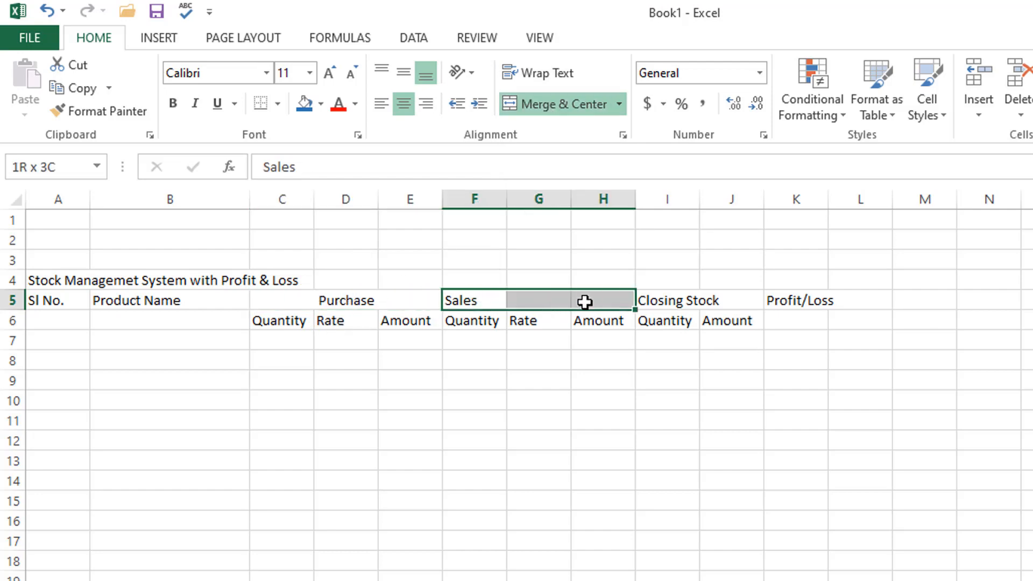
pyautogui.click(573, 104)
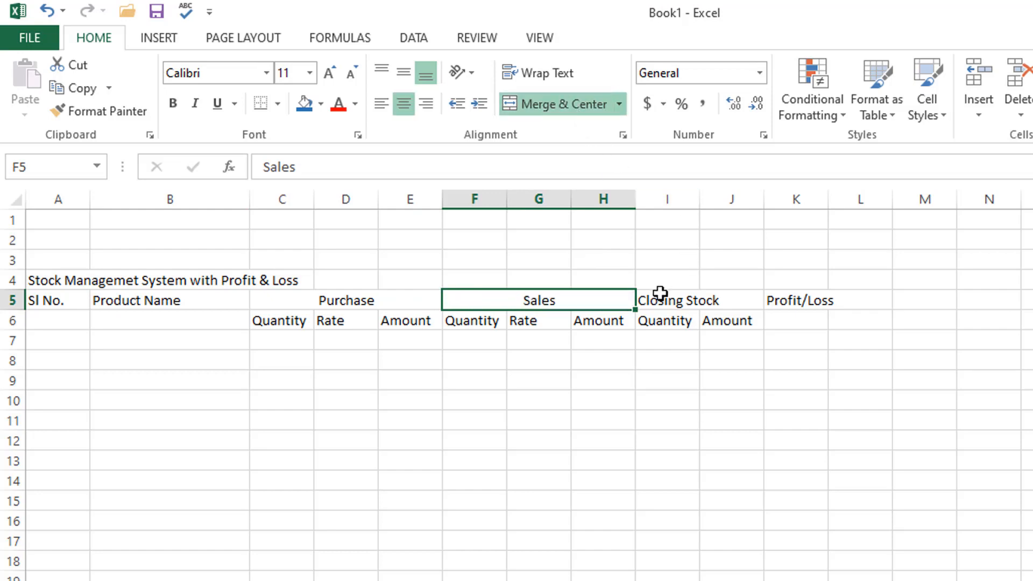
pyautogui.moveTo(659, 300); pyautogui.dragTo(722, 299)
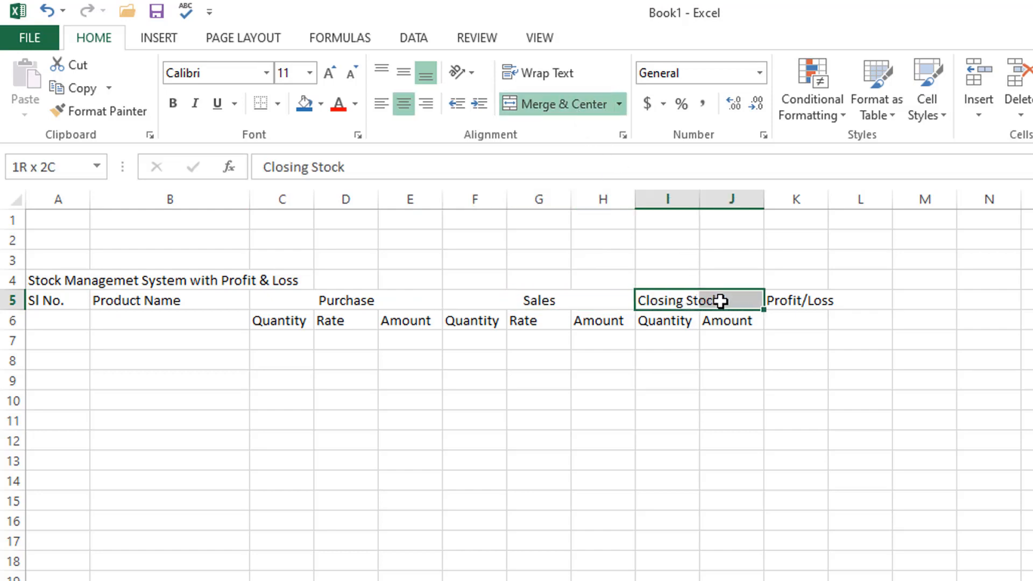
pyautogui.click(535, 108)
# Widen column K to fit the Profit/Loss heading and center all headings in A5:K6 horizontally.
pyautogui.press('Right')
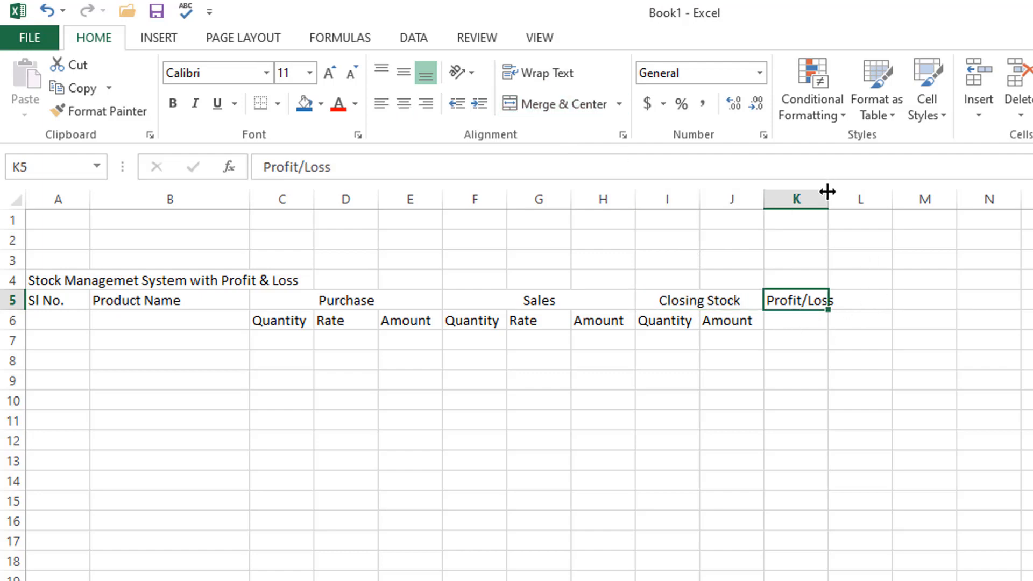
pyautogui.moveTo(828, 203); pyautogui.dragTo(842, 203)
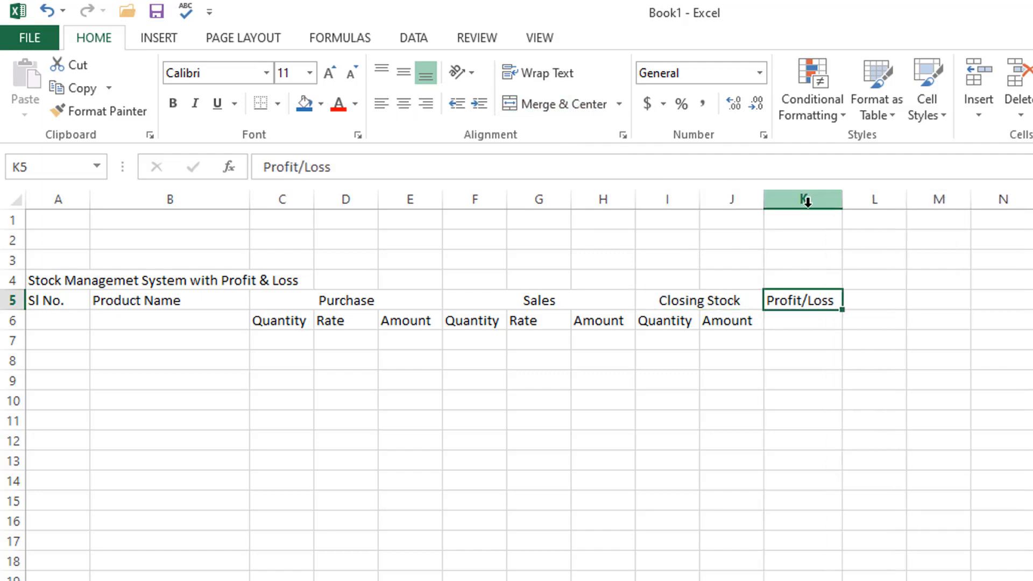
pyautogui.moveTo(42, 299); pyautogui.dragTo(802, 320)
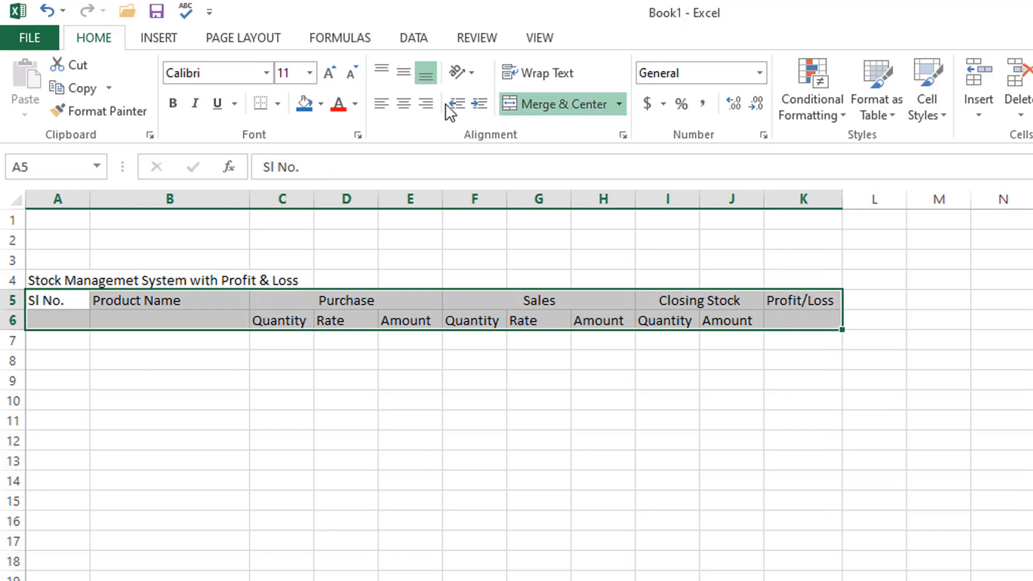
pyautogui.click(403, 104)
pyautogui.click(538, 320)
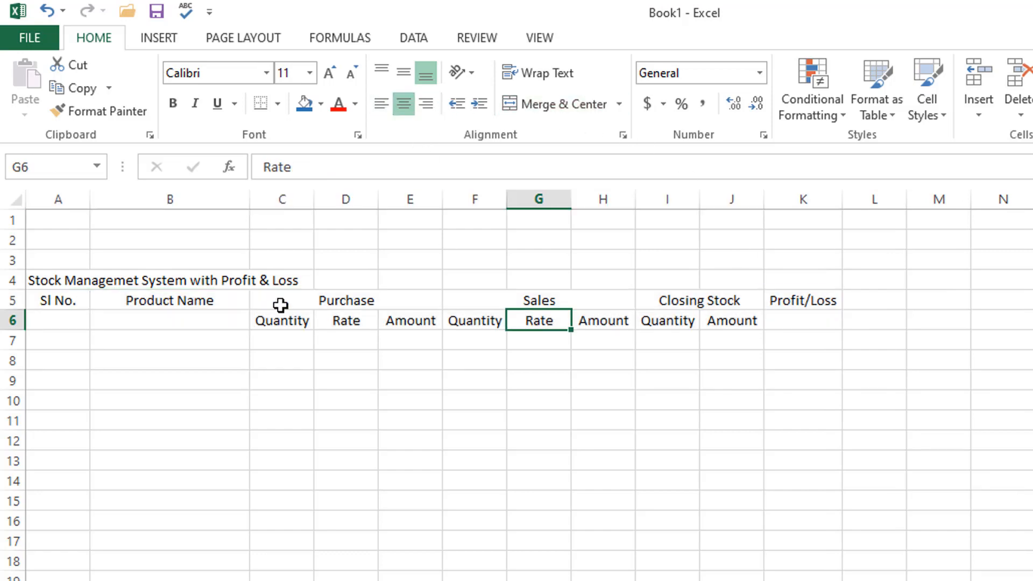
# Merge and center the Sl No. heading over A5:A6 and align it vertically to the middle.
pyautogui.click(68, 306)
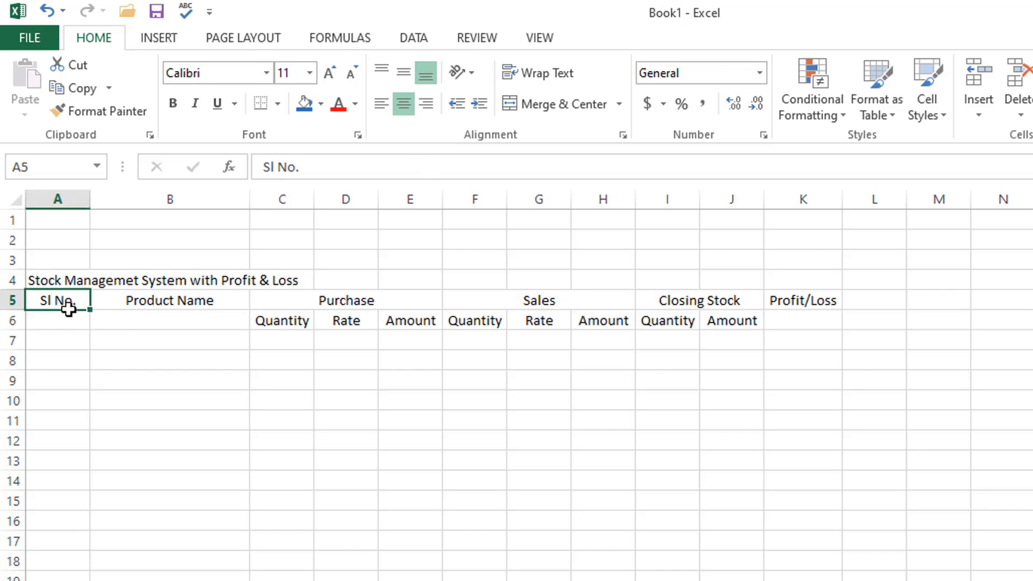
pyautogui.moveTo(69, 307); pyautogui.dragTo(68, 321)
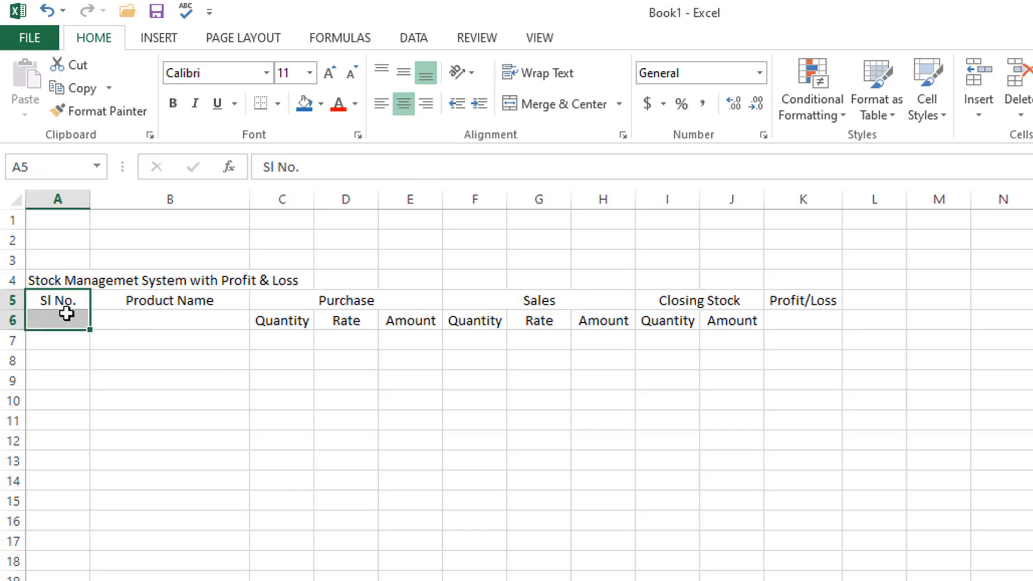
pyautogui.click(545, 106)
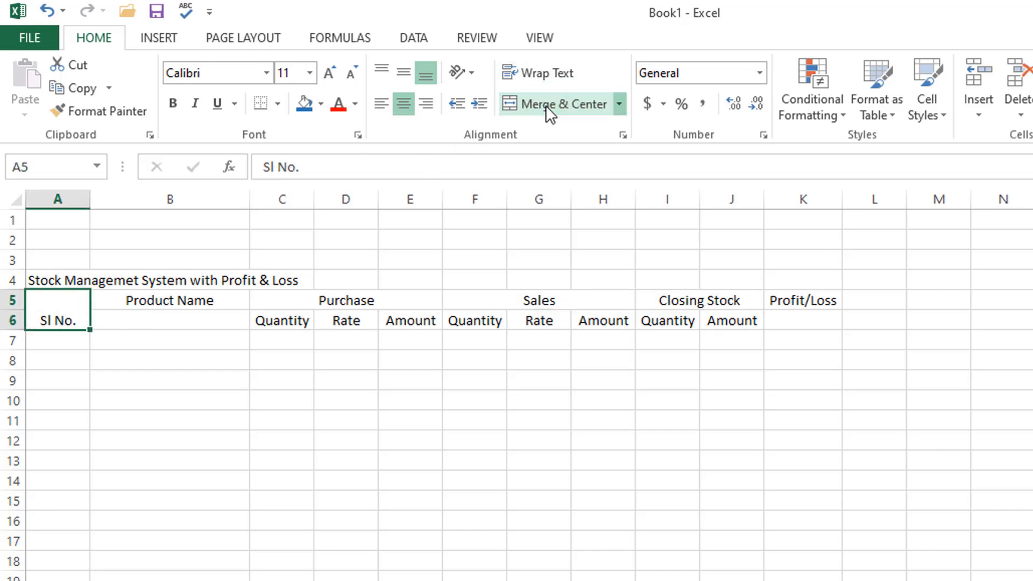
pyautogui.click(398, 76)
# Merge and center the Product Name heading over B5:B6 and align it vertically to the middle.
pyautogui.moveTo(161, 302); pyautogui.dragTo(157, 320)
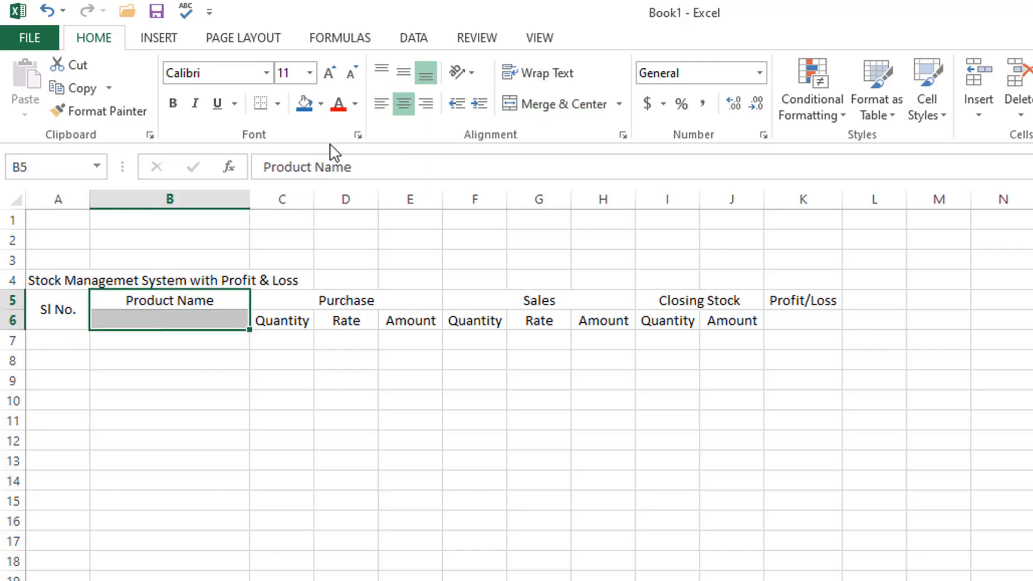
pyautogui.click(546, 111)
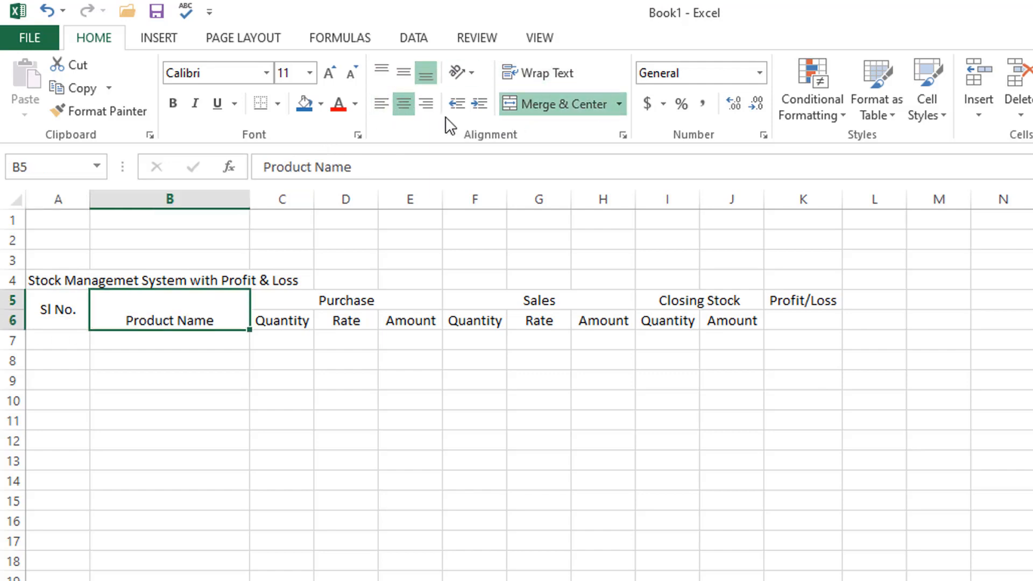
pyautogui.click(399, 73)
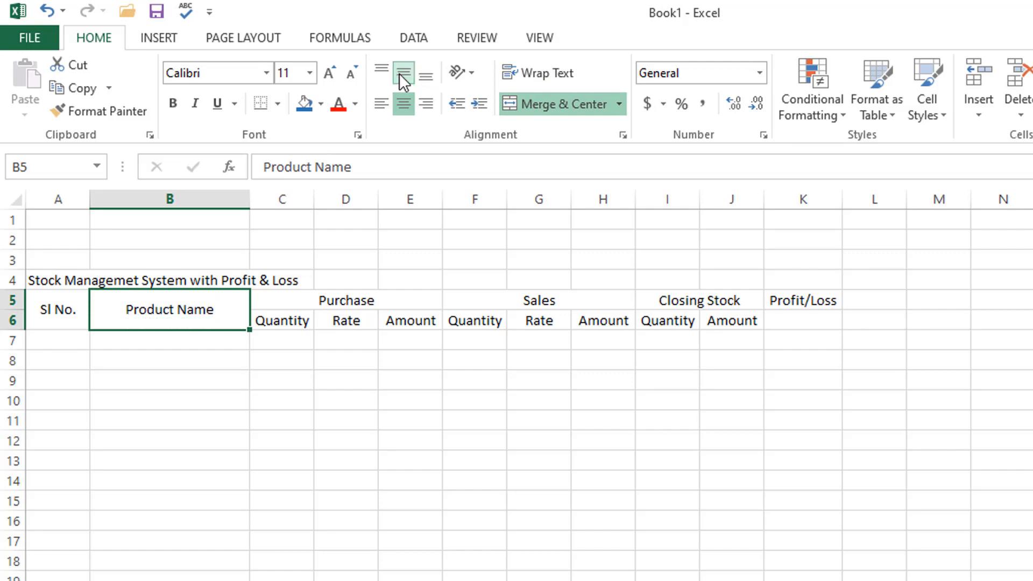
# Merge and center the Profit/Loss heading over K5:K6 and align it vertically to the middle.
pyautogui.moveTo(796, 302); pyautogui.dragTo(791, 311)
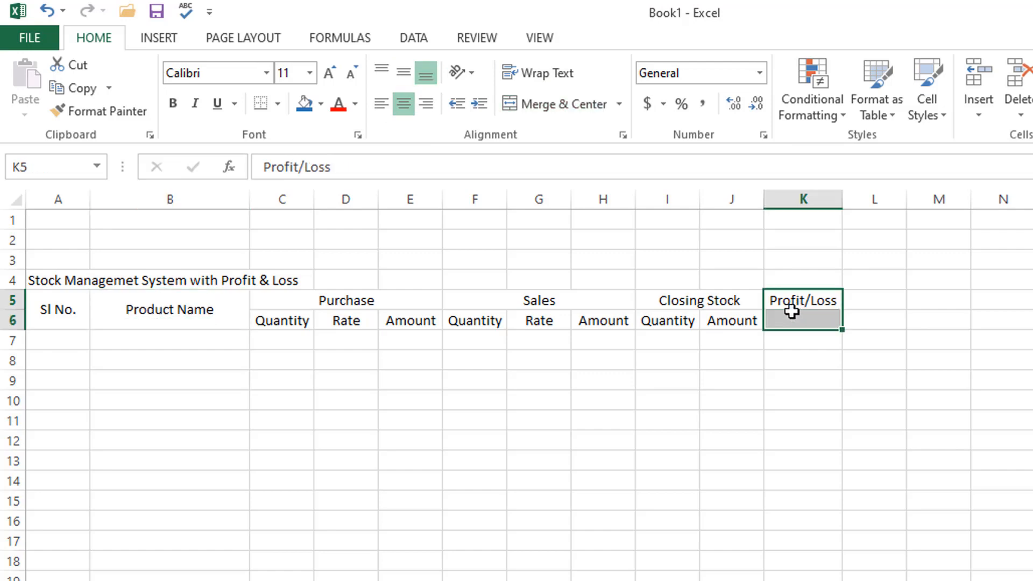
pyautogui.click(527, 101)
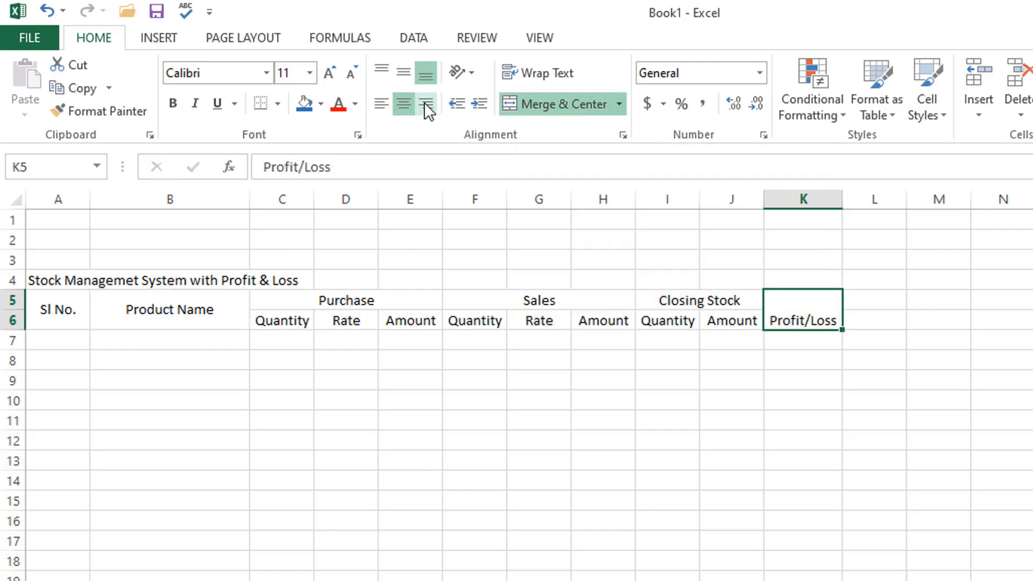
pyautogui.click(402, 69)
pyautogui.click(807, 380)
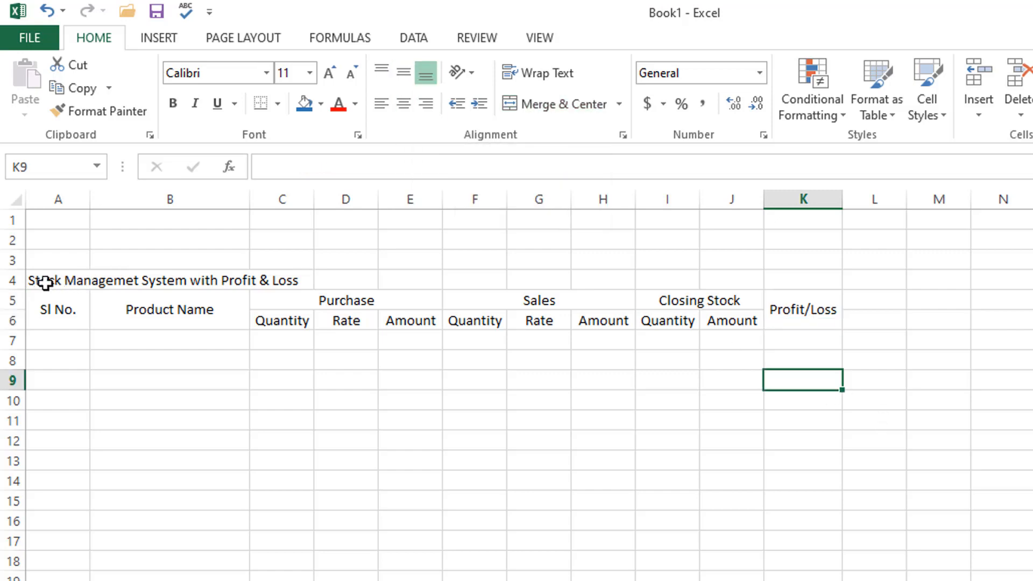
# Merge and center the Stock Managemet System title across A4:K4.
pyautogui.click(68, 284)
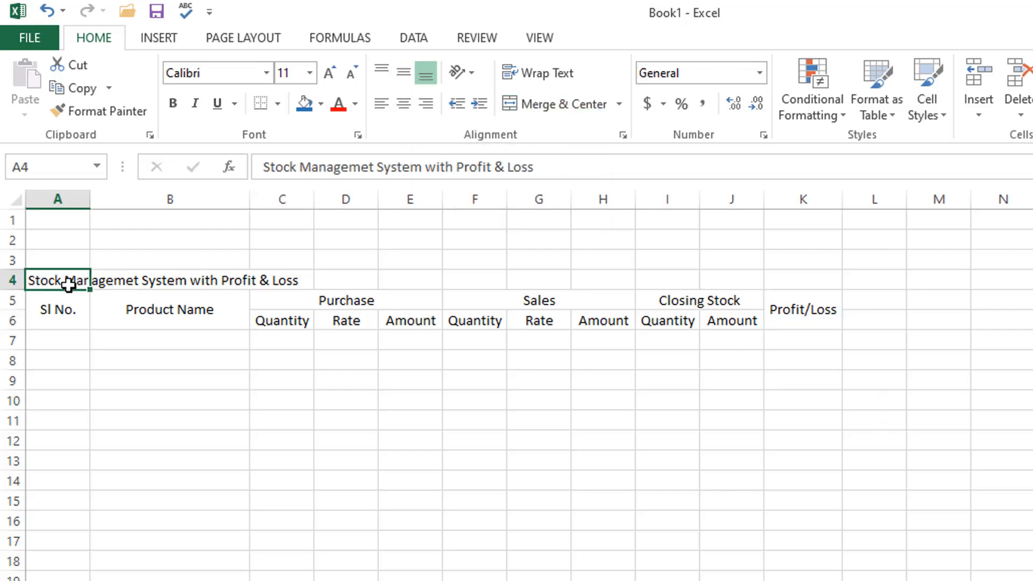
pyautogui.moveTo(68, 284); pyautogui.dragTo(787, 282)
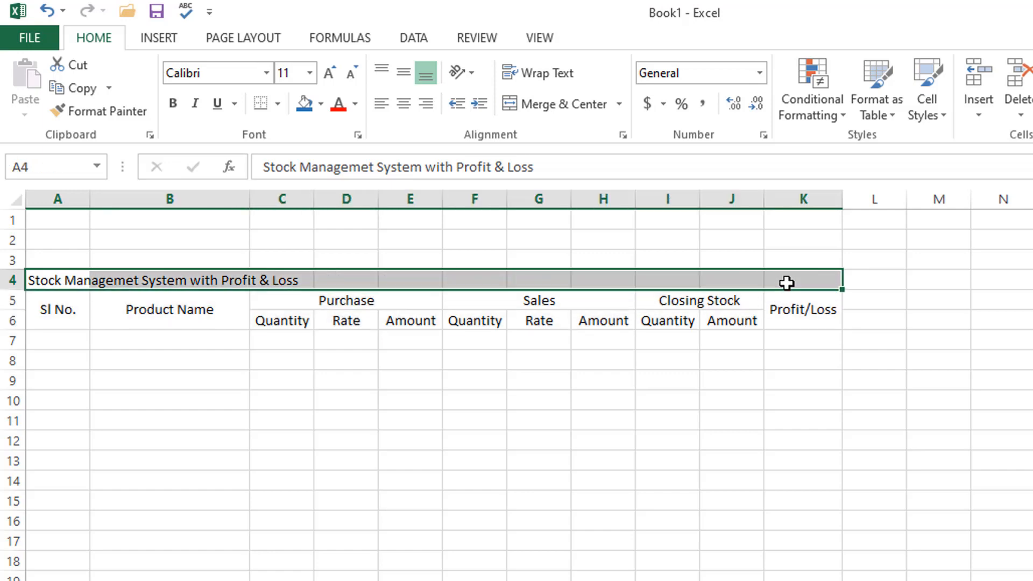
pyautogui.click(532, 105)
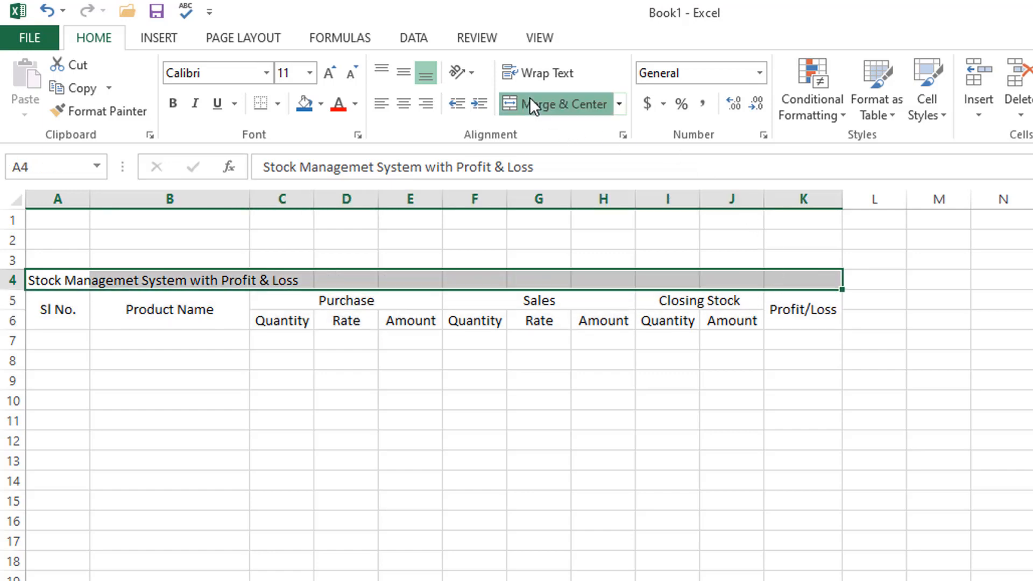
# Set the sheet title in row 4 to font size 24 and make it bold.
pyautogui.click(311, 74)
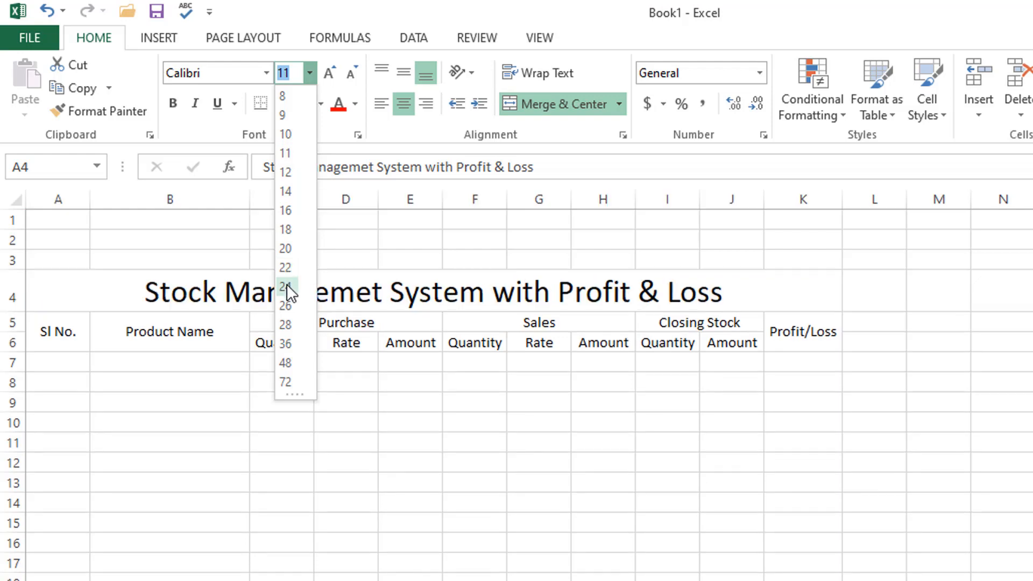
pyautogui.click(286, 286)
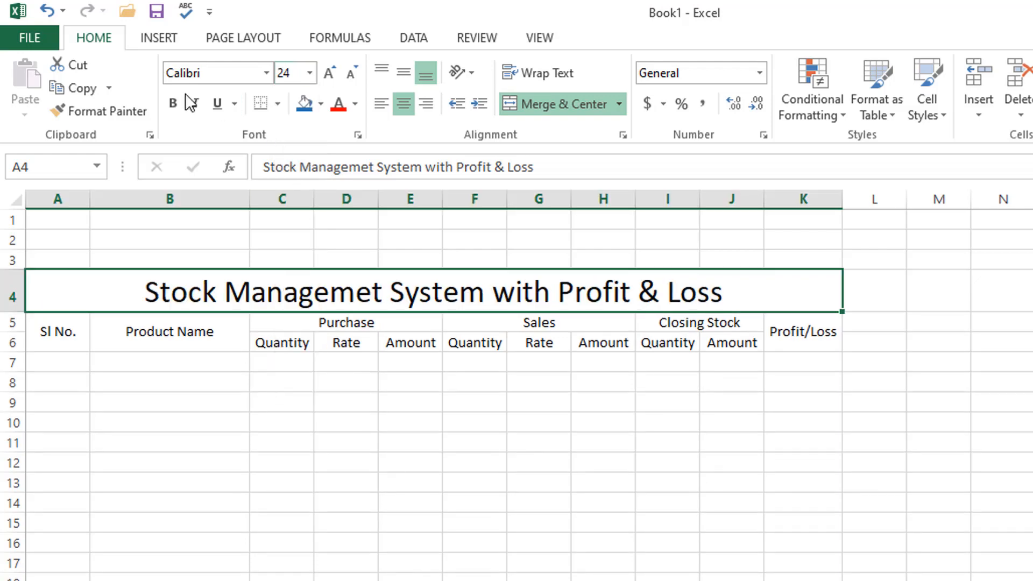
pyautogui.click(173, 103)
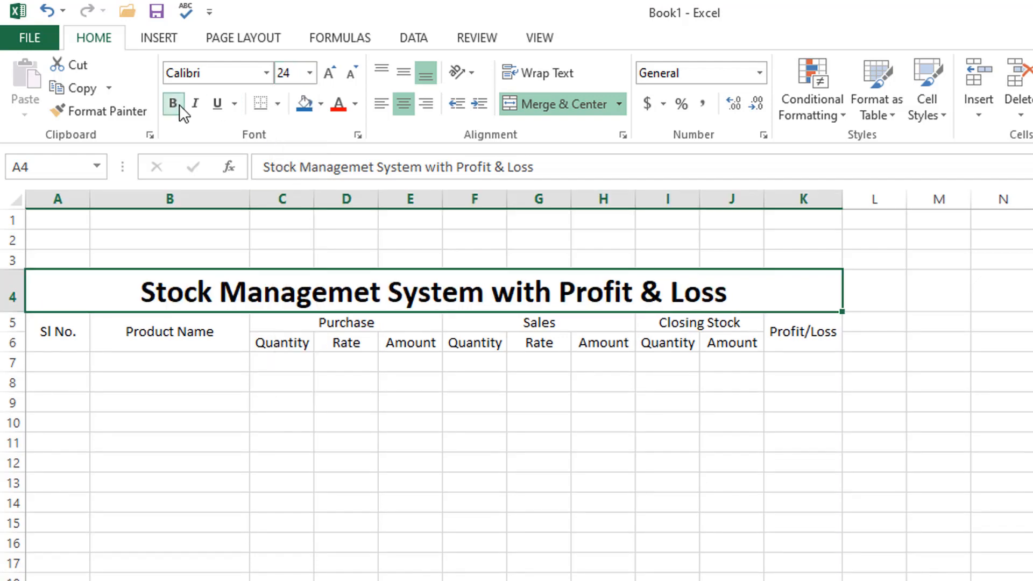
# Fill the title row with dark green and set its text color to white.
pyautogui.click(322, 104)
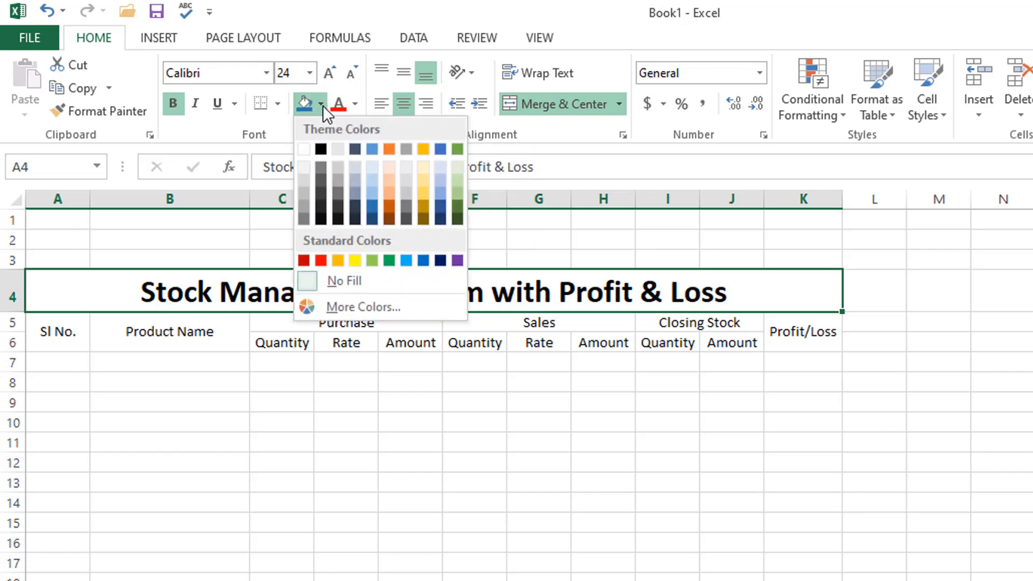
pyautogui.click(455, 215)
pyautogui.click(355, 103)
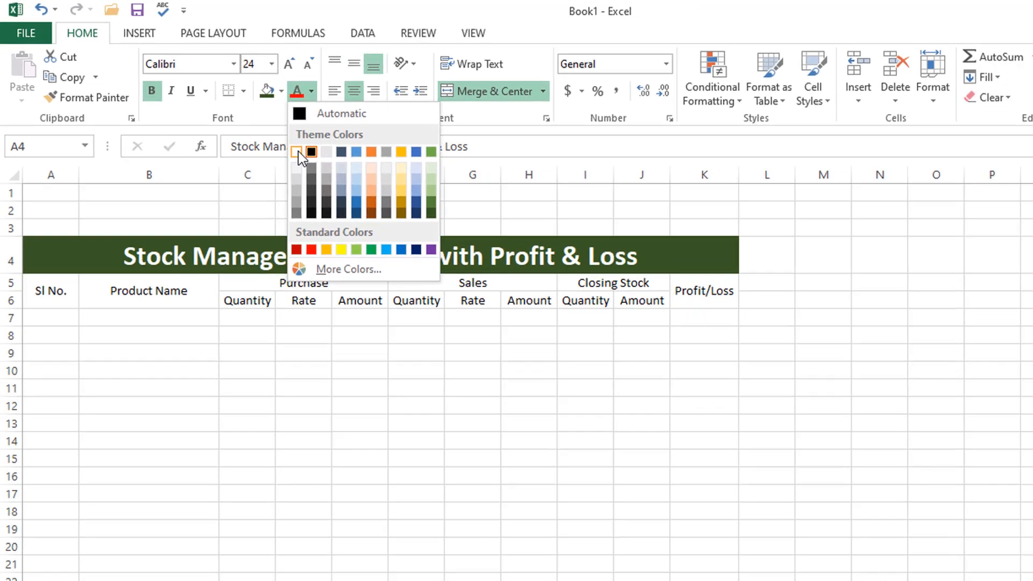
pyautogui.click(338, 173)
pyautogui.click(475, 362)
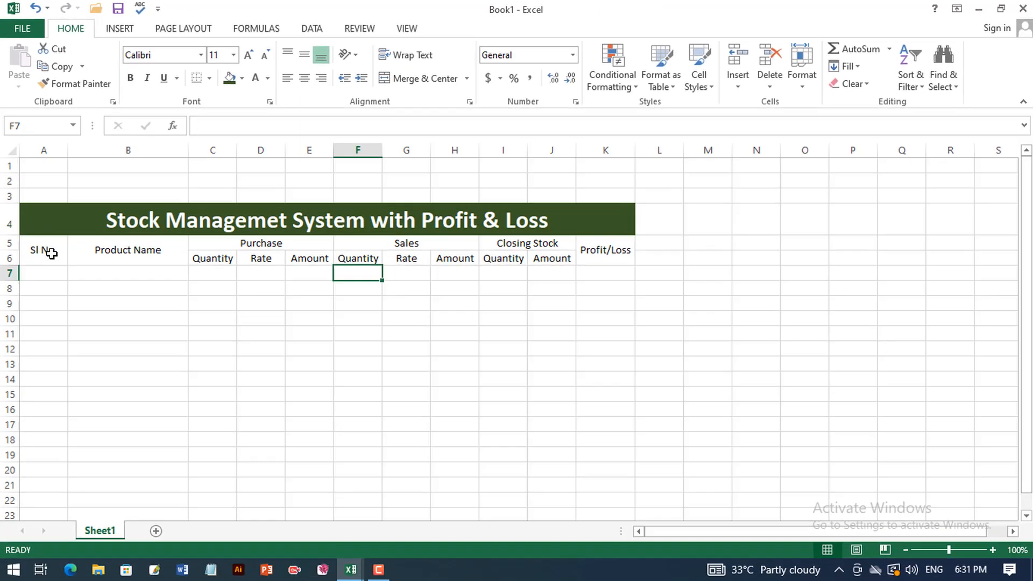
# Apply All Borders to the table range A5:K21.
pyautogui.moveTo(58, 331); pyautogui.dragTo(410, 402)
pyautogui.moveTo(375, 321); pyautogui.dragTo(592, 485)
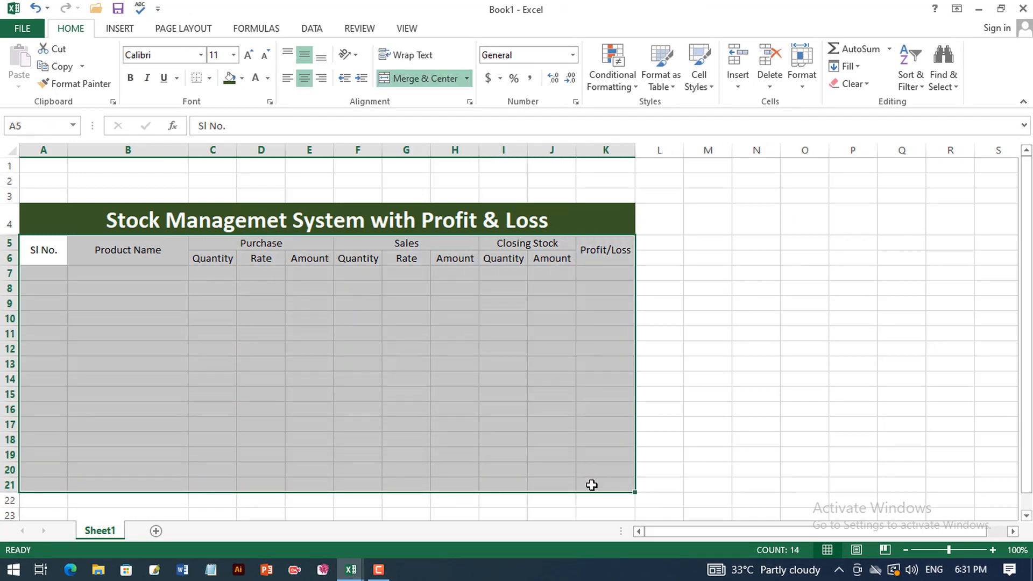
pyautogui.click(208, 79)
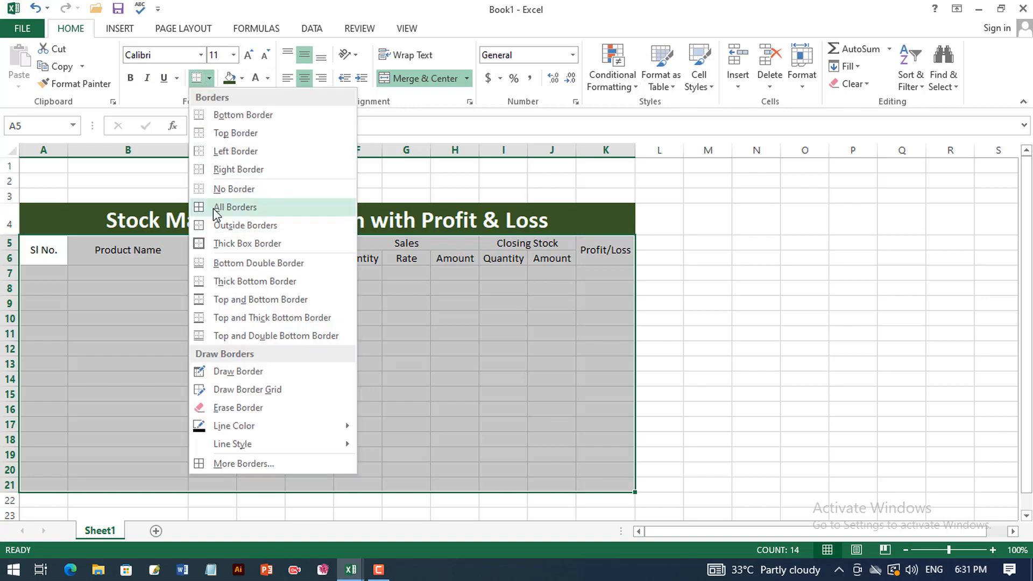
pyautogui.click(216, 210)
pyautogui.click(313, 359)
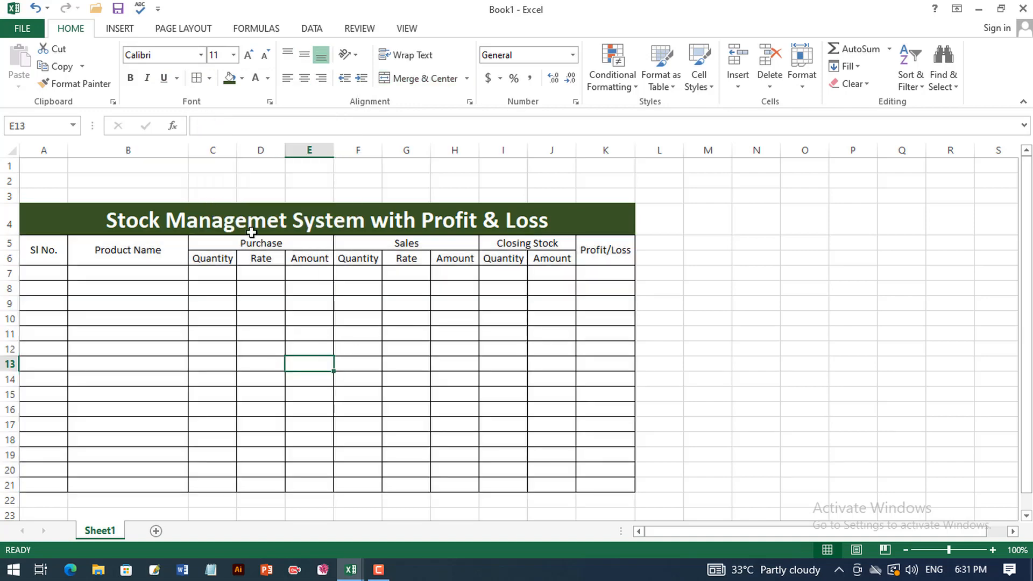
# Fill the Purchase heading with light blue and the Sales heading with light gold.
pyautogui.click(221, 246)
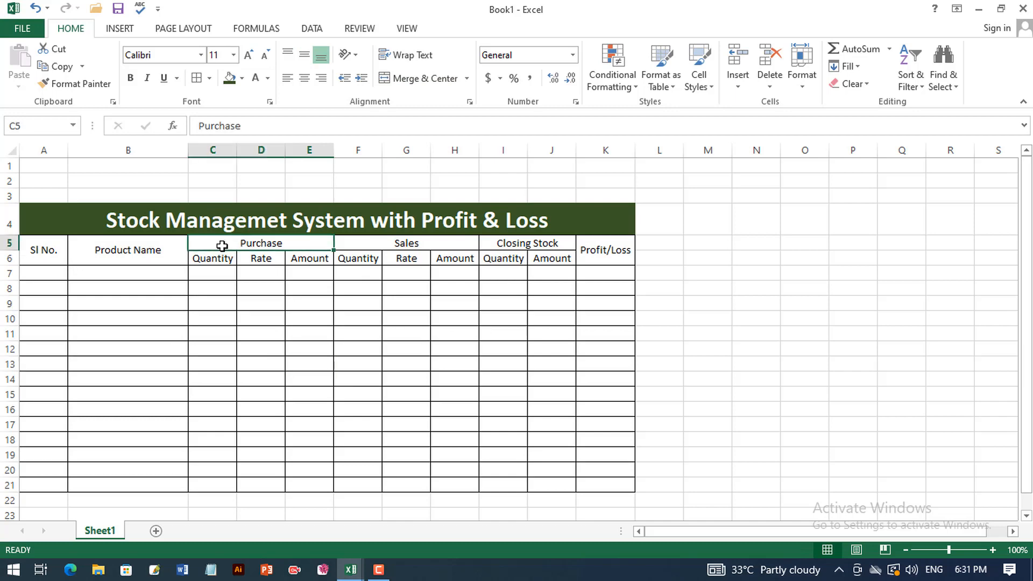
pyautogui.click(241, 78)
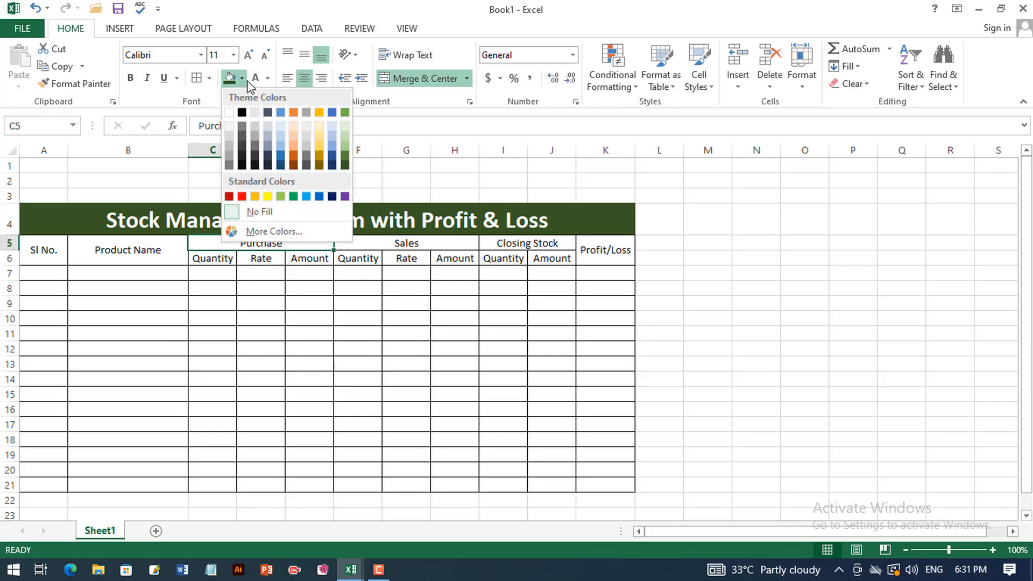
pyautogui.click(280, 139)
pyautogui.click(371, 243)
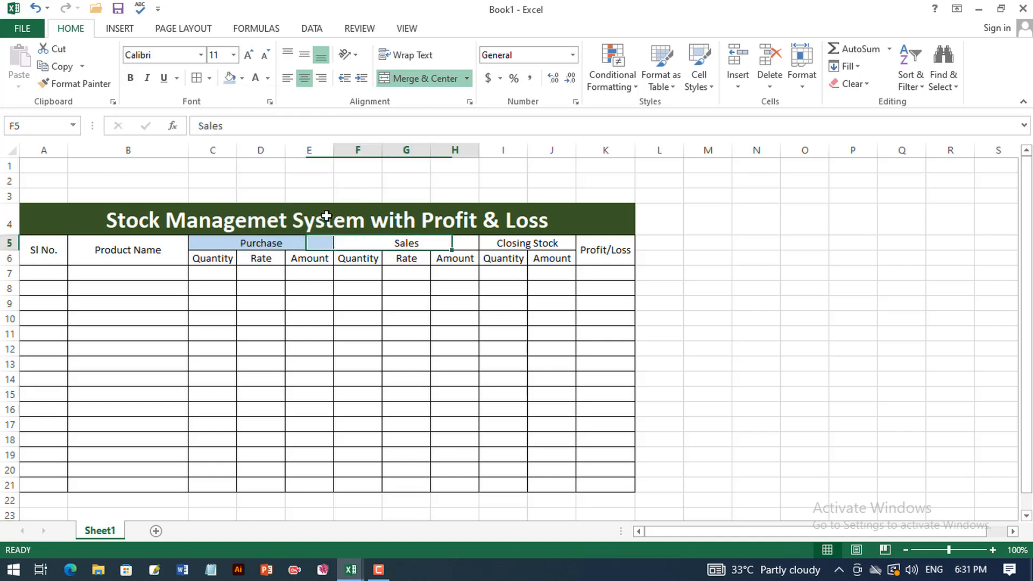
pyautogui.click(242, 79)
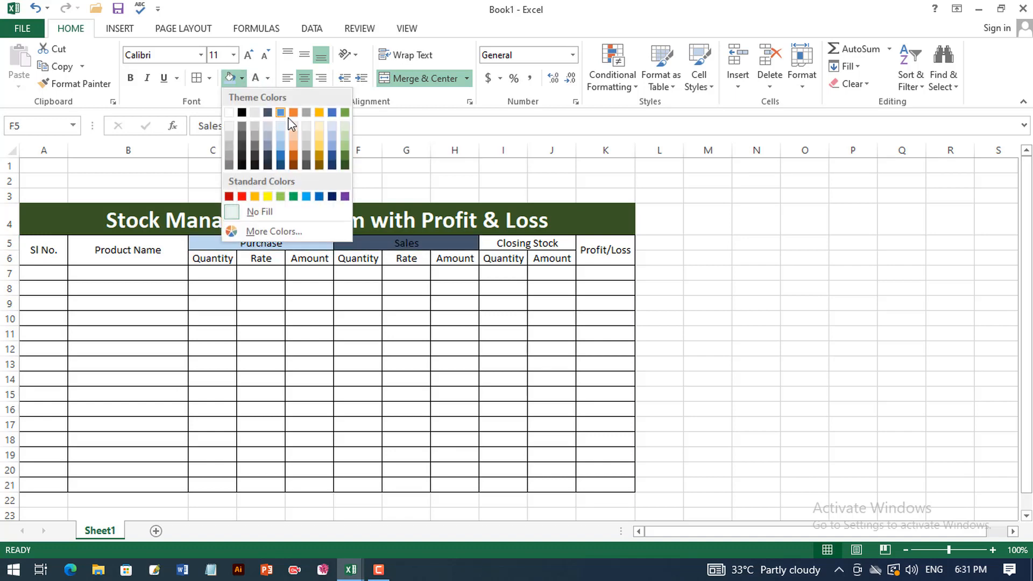
pyautogui.click(320, 140)
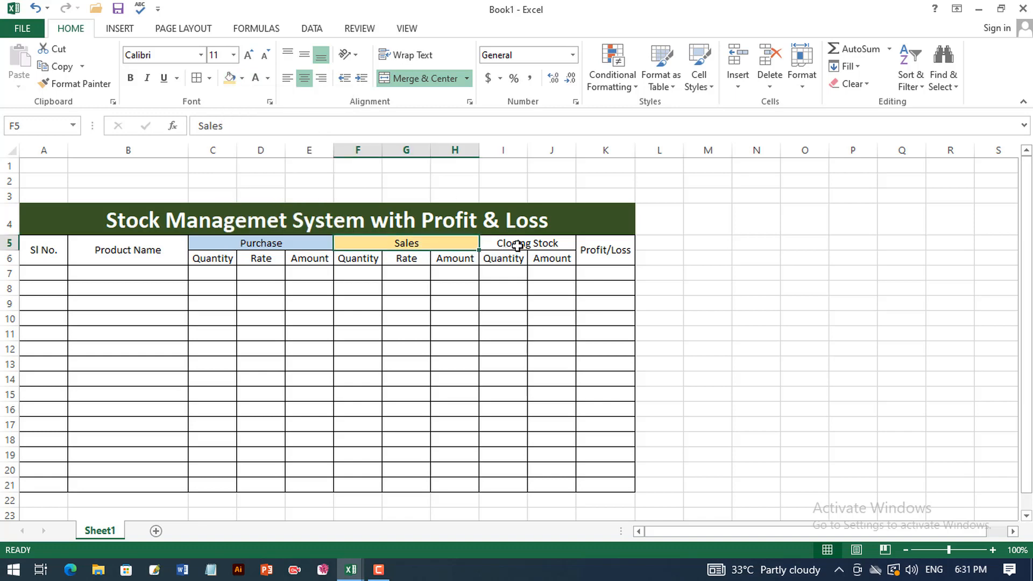
# Fill the Closing Stock heading with a gold one shade deeper than the Sales heading.
pyautogui.click(516, 245)
pyautogui.click(242, 79)
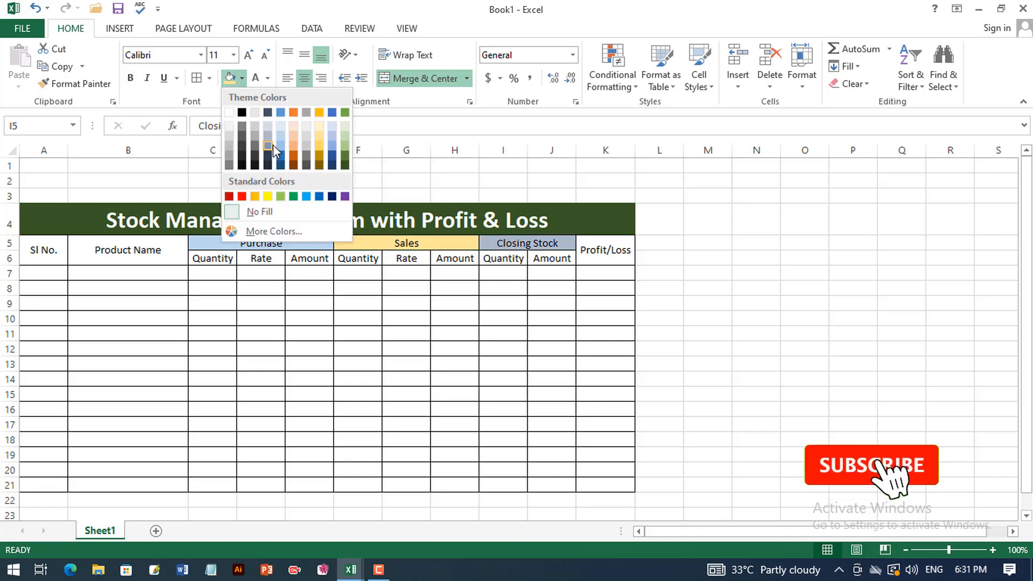
pyautogui.click(318, 144)
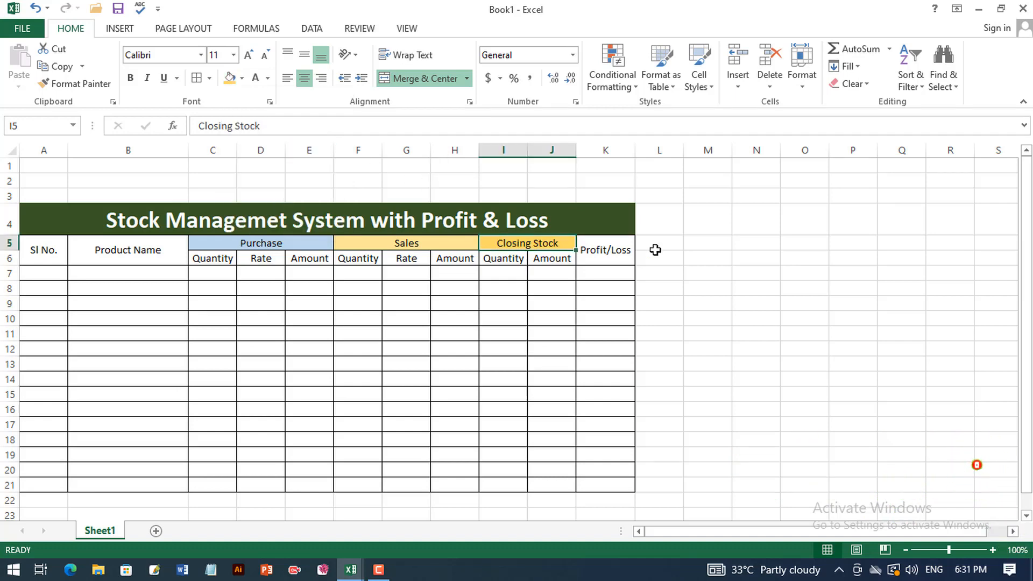
# Fill the Sl No. and Product Name headings with a darker blue.
pyautogui.click(627, 249)
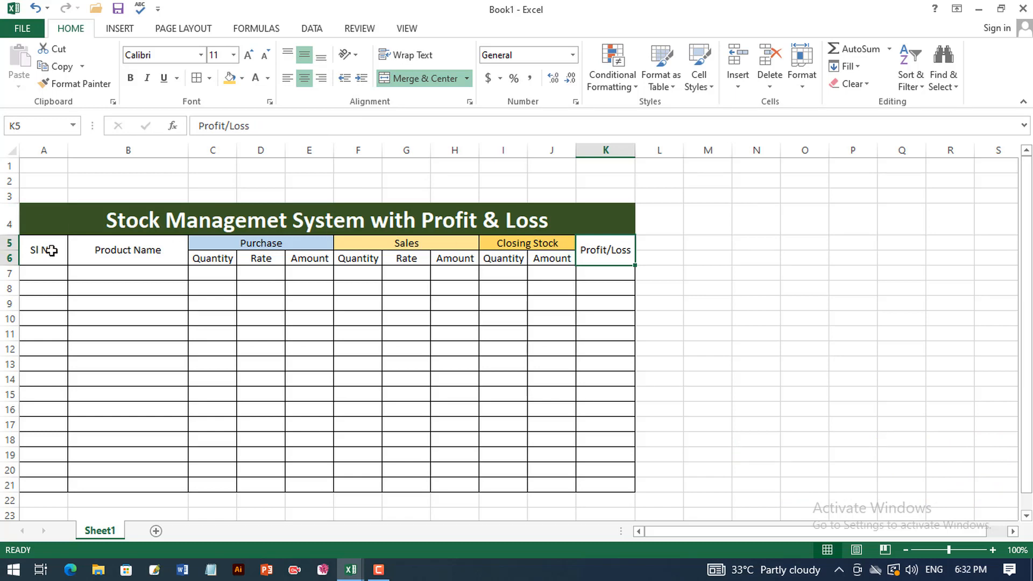
pyautogui.moveTo(51, 250); pyautogui.dragTo(115, 256)
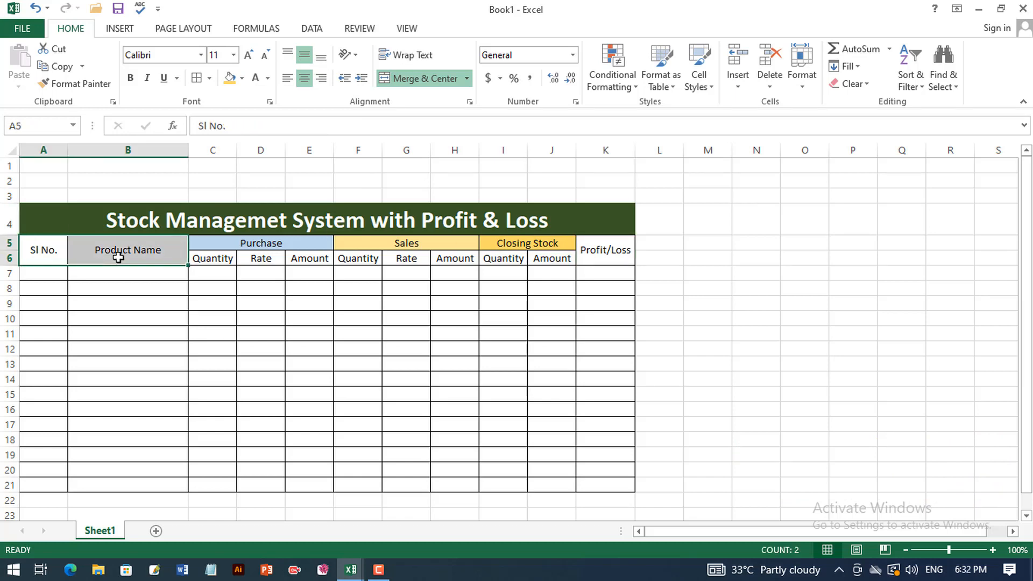
pyautogui.click(242, 78)
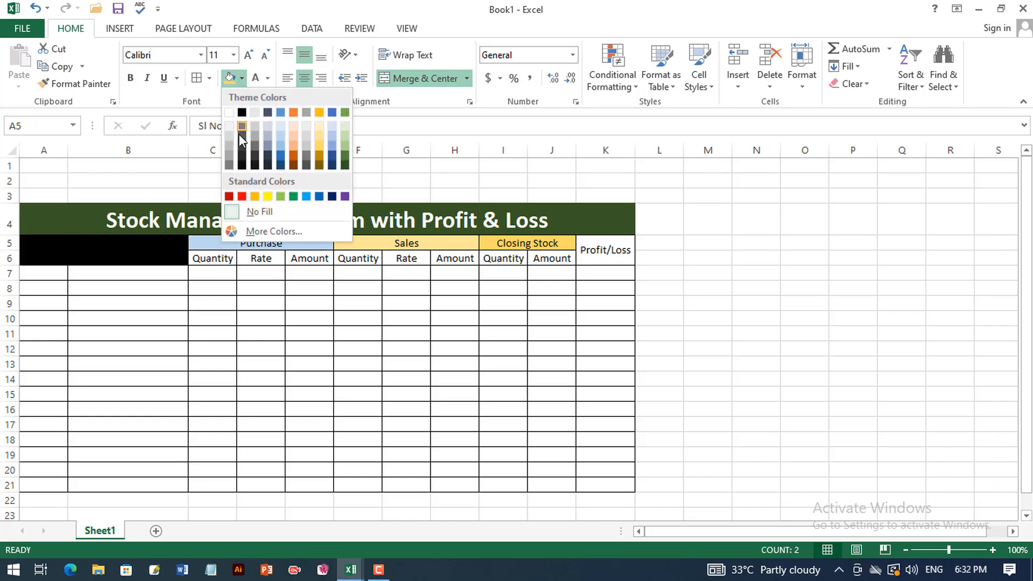
pyautogui.click(281, 156)
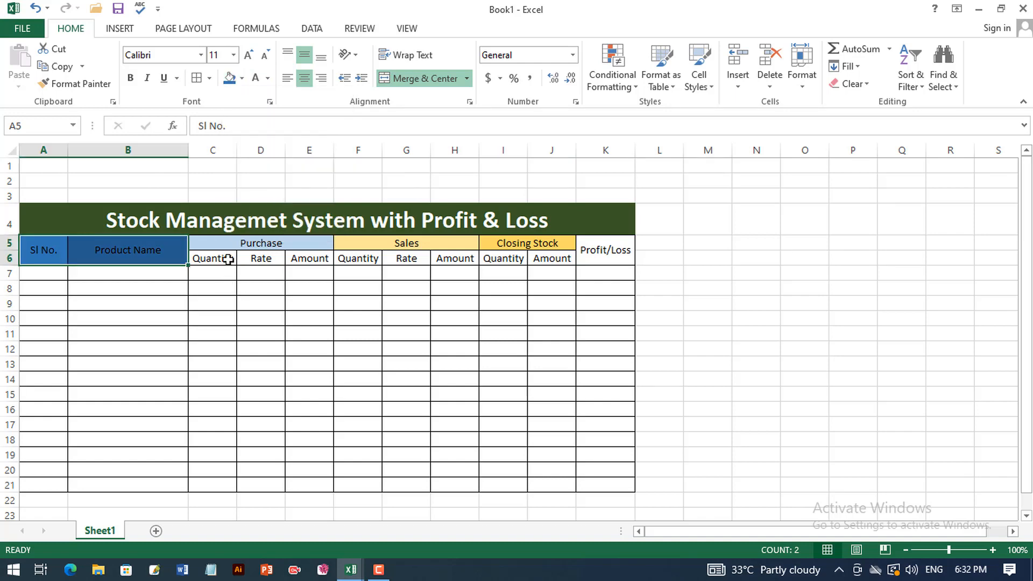
# Apply the same darker blue fill to the subheadings in C6:J6 and to the Profit/Loss heading.
pyautogui.moveTo(228, 260); pyautogui.dragTo(564, 260)
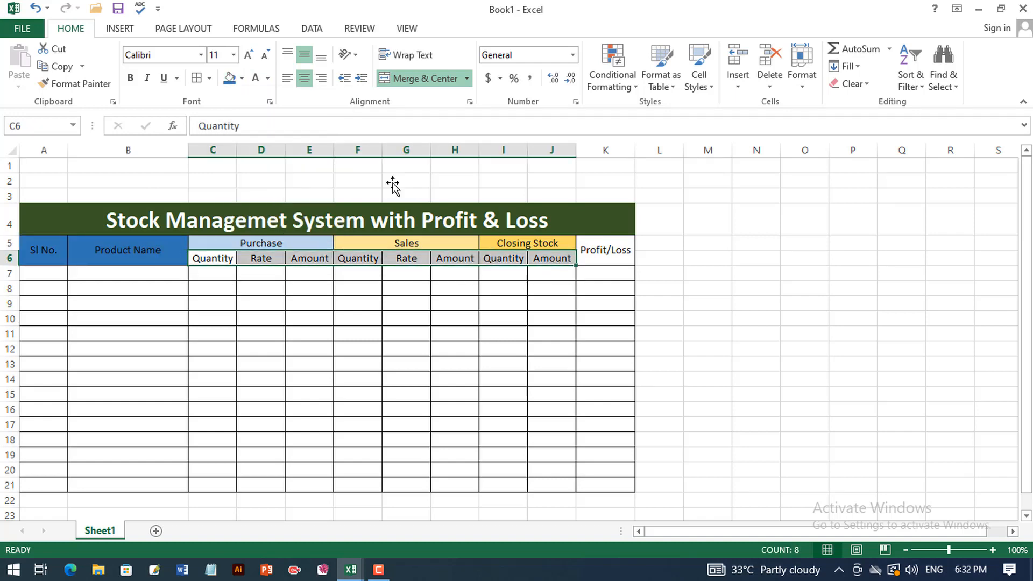
pyautogui.click(230, 77)
pyautogui.click(605, 242)
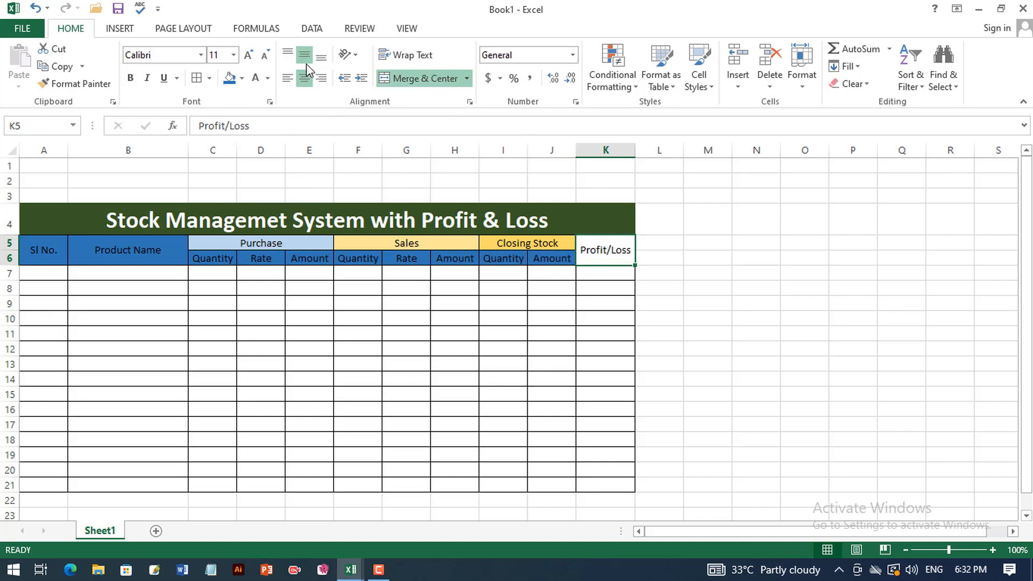
pyautogui.click(235, 80)
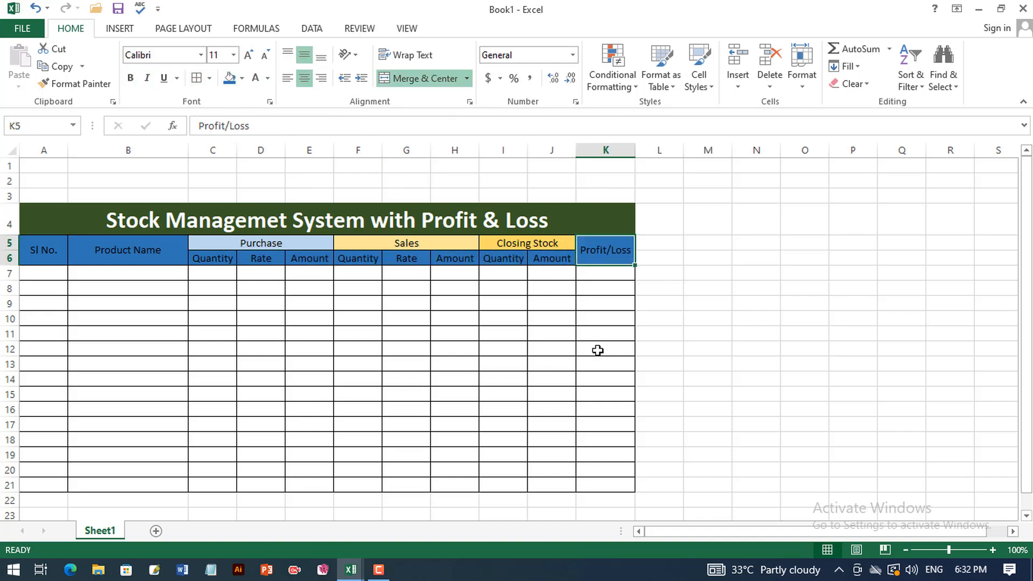
pyautogui.click(597, 350)
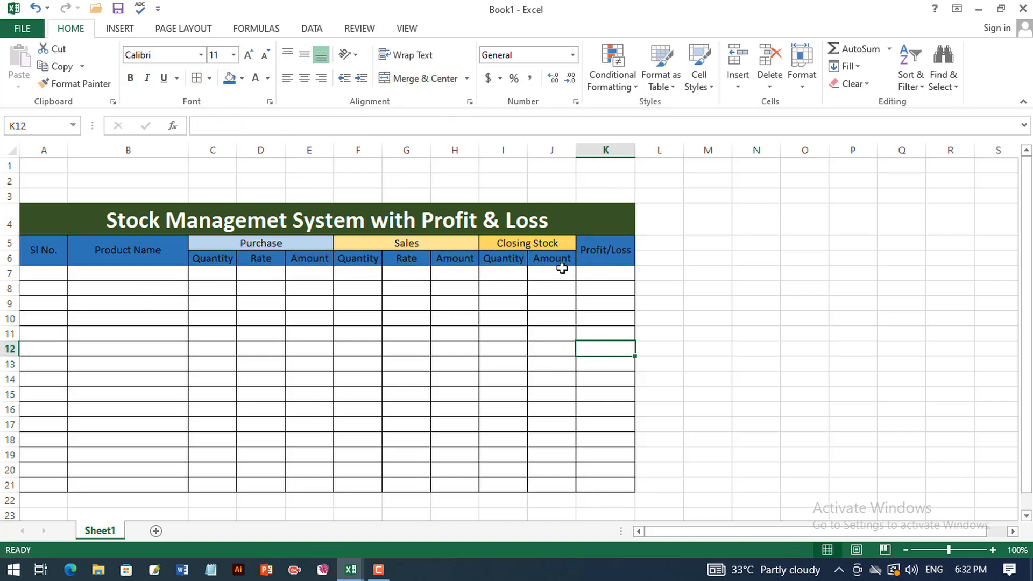
# Narrow column A slightly and enter the serial numbers 1, 2 and 3 in A7:A9.
pyautogui.click(37, 275)
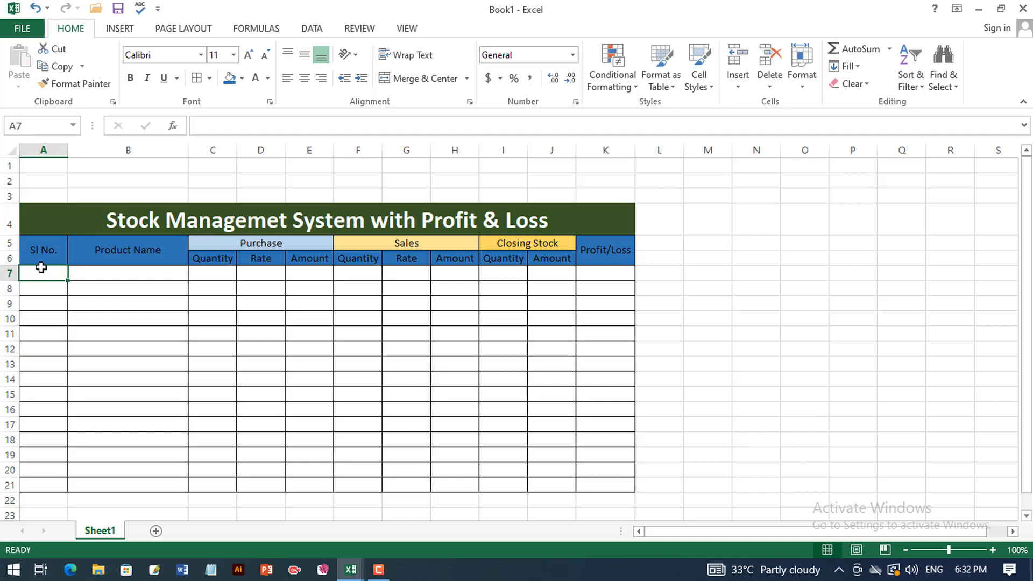
pyautogui.moveTo(68, 150); pyautogui.dragTo(63, 150)
pyautogui.write('1')
pyautogui.press('Return')
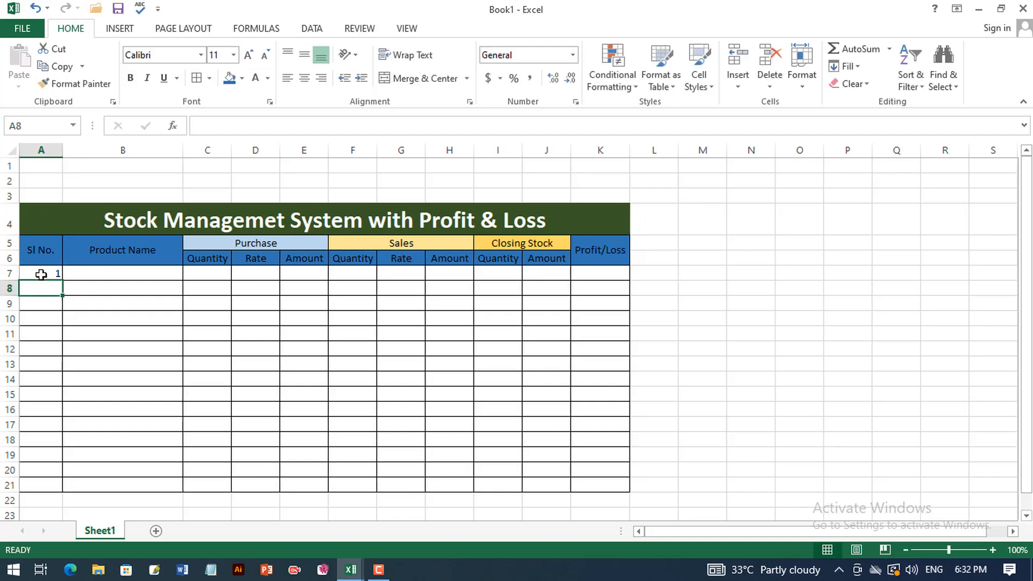
pyautogui.write('2')
pyautogui.press('Return')
pyautogui.write('3')
pyautogui.click(65, 364)
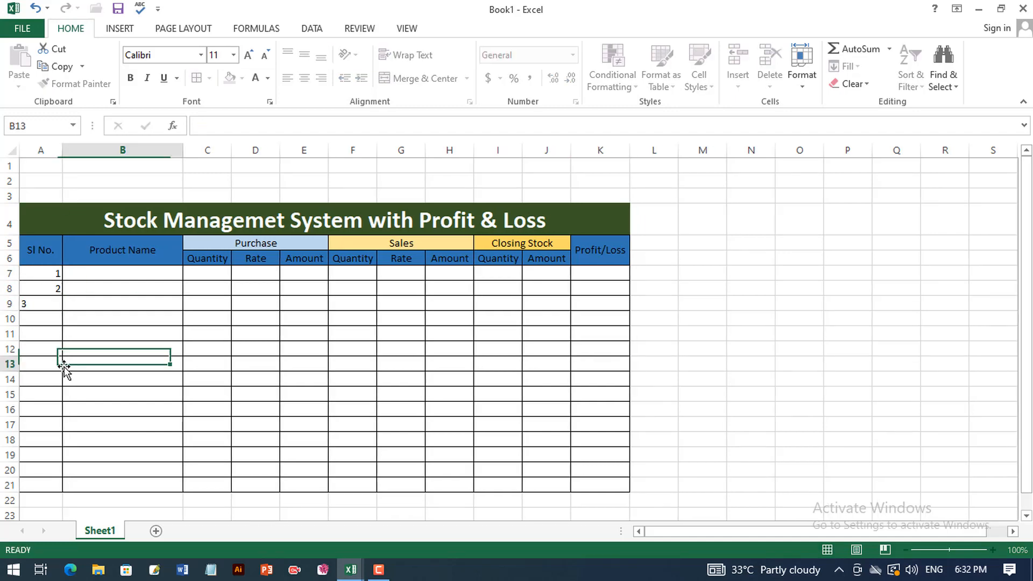
# Extend the serial numbers down to 15 in A21 and center A7:A21 horizontally.
pyautogui.moveTo(50, 274); pyautogui.dragTo(76, 491)
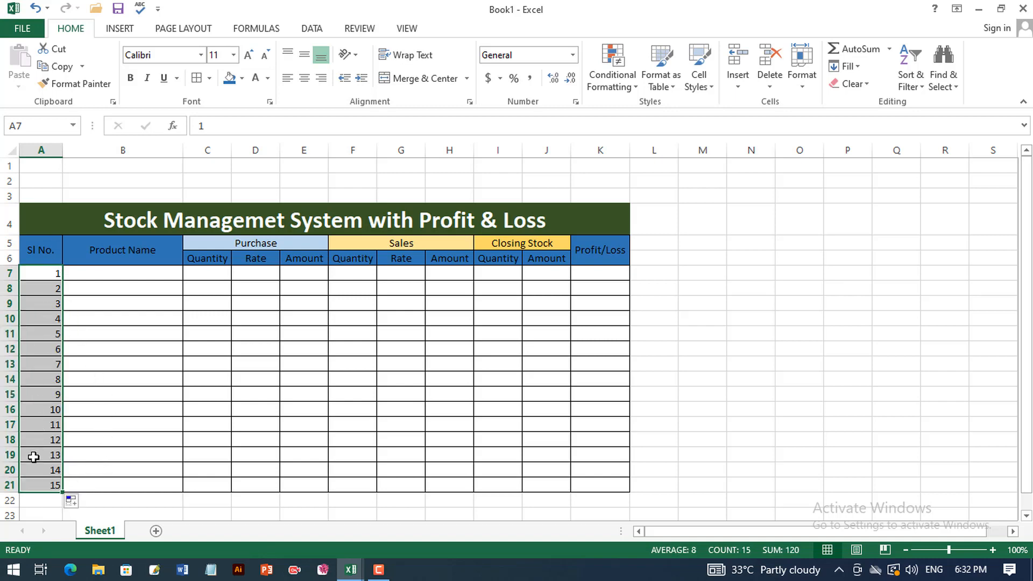
pyautogui.click(305, 79)
# Enter Keyboard as the first product in B7, with purchase quantity 100 in C7 and purchase rate 600 in D7.
pyautogui.click(138, 272)
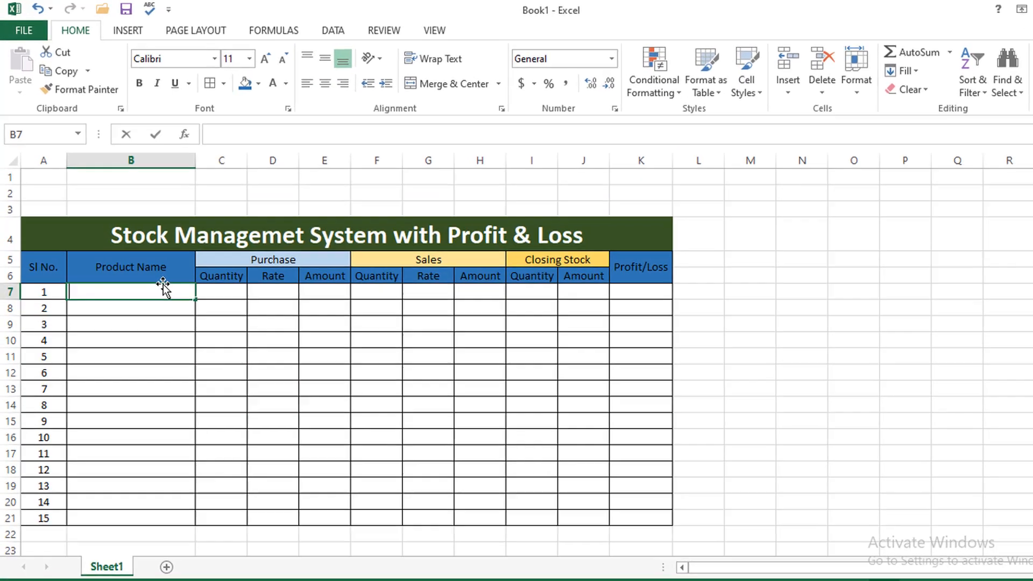
pyautogui.write('Key')
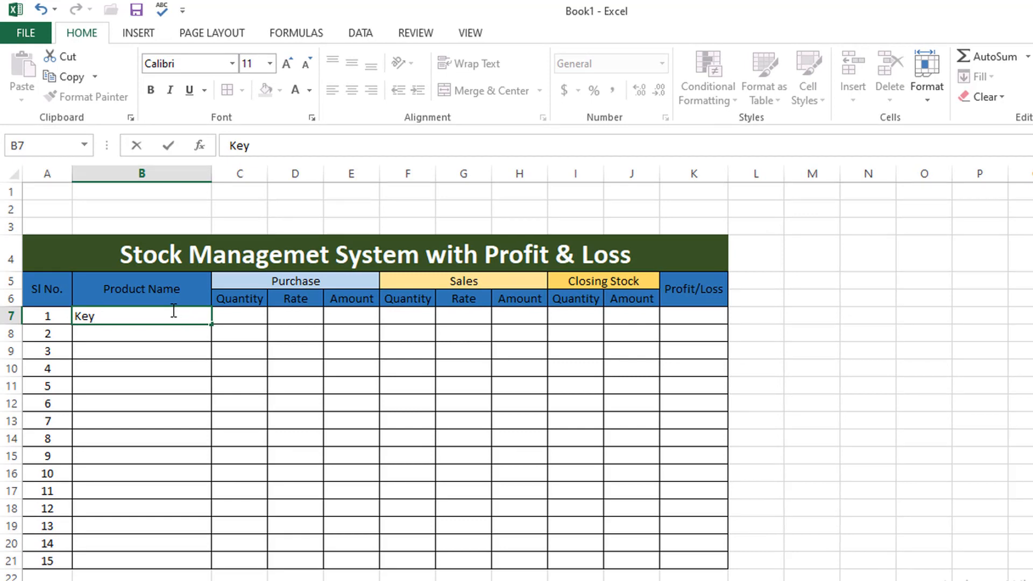
pyautogui.write('board')
pyautogui.press('Tab')
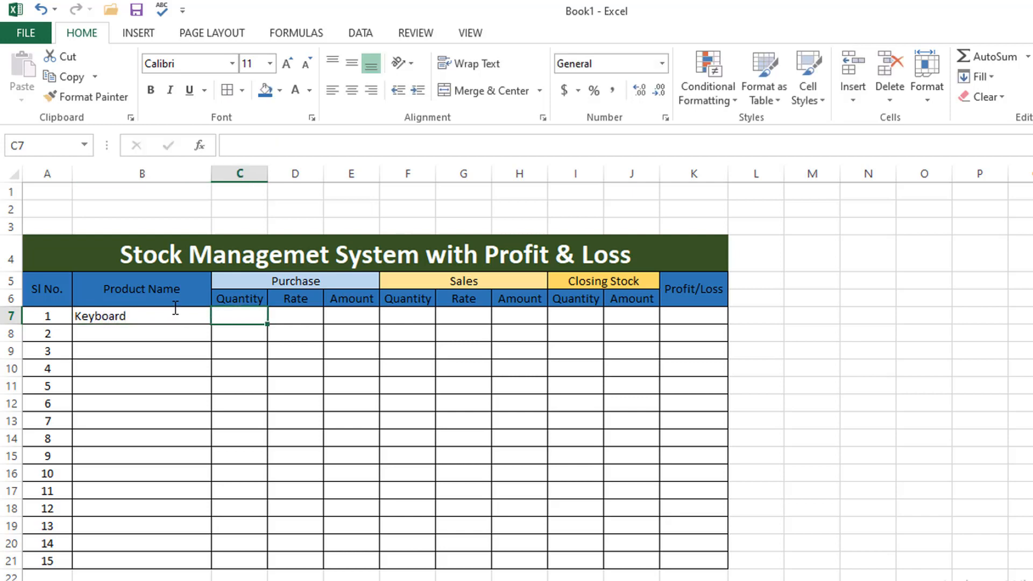
pyautogui.write('100')
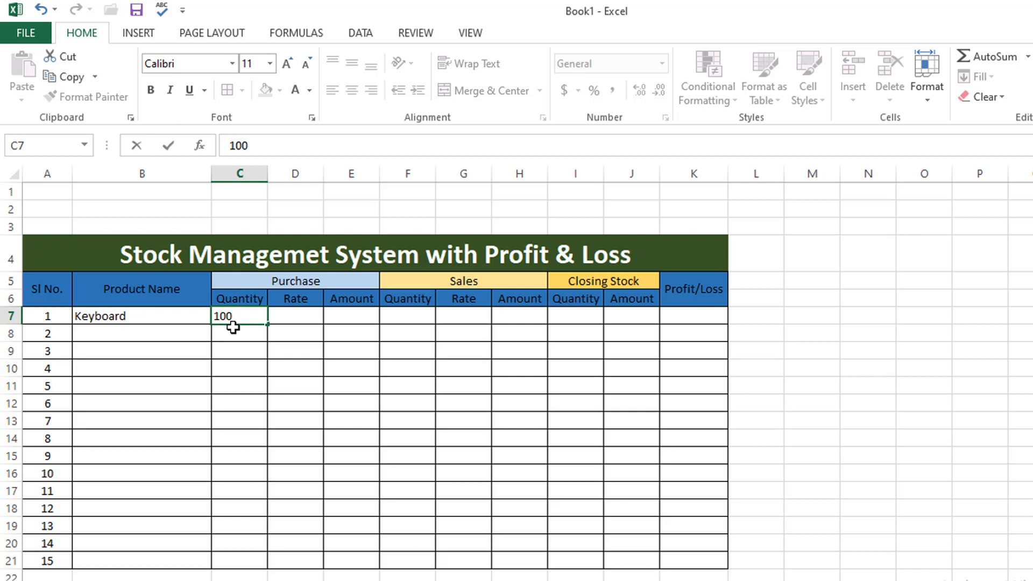
pyautogui.press('Tab')
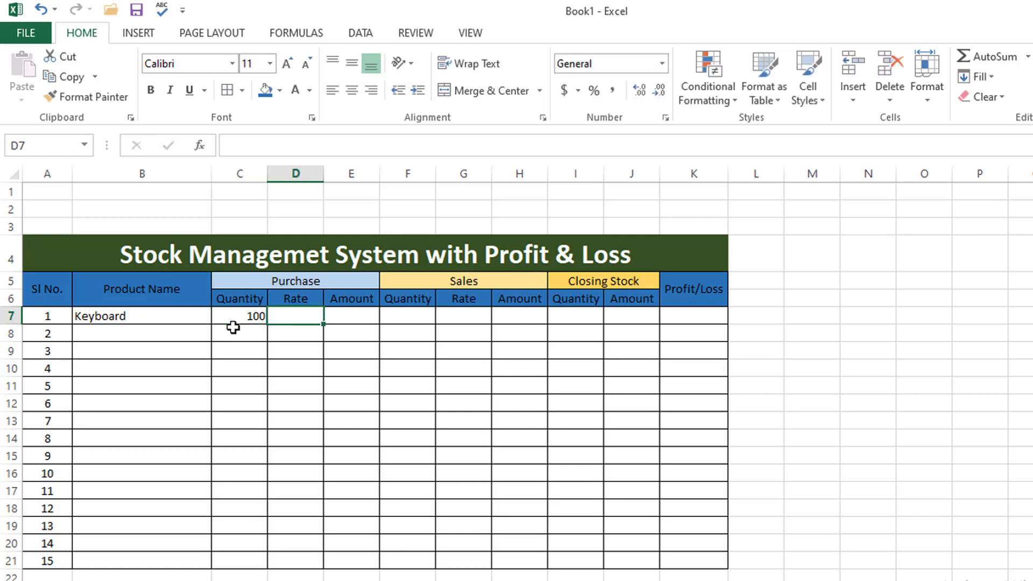
pyautogui.write('600')
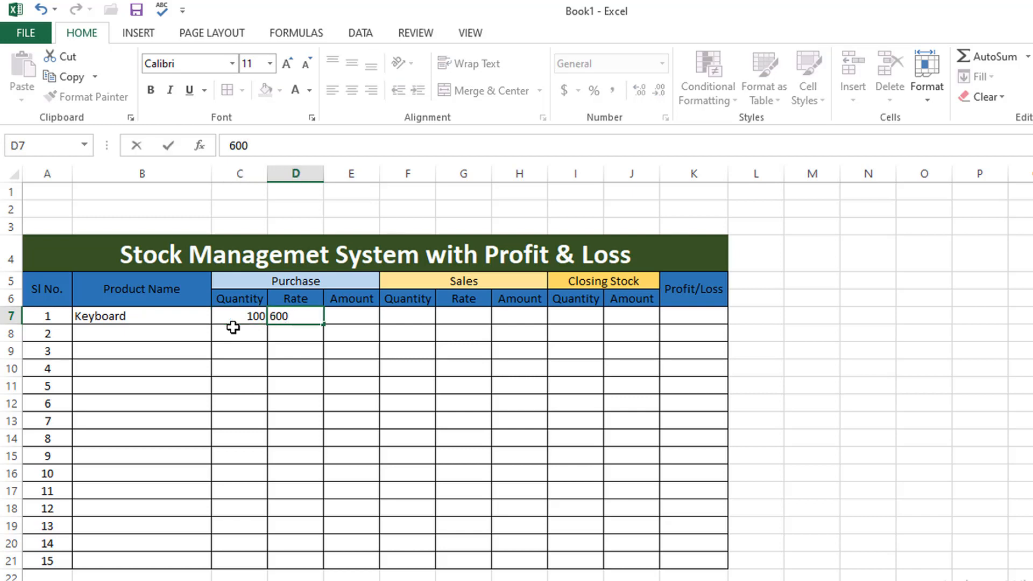
pyautogui.press('Tab')
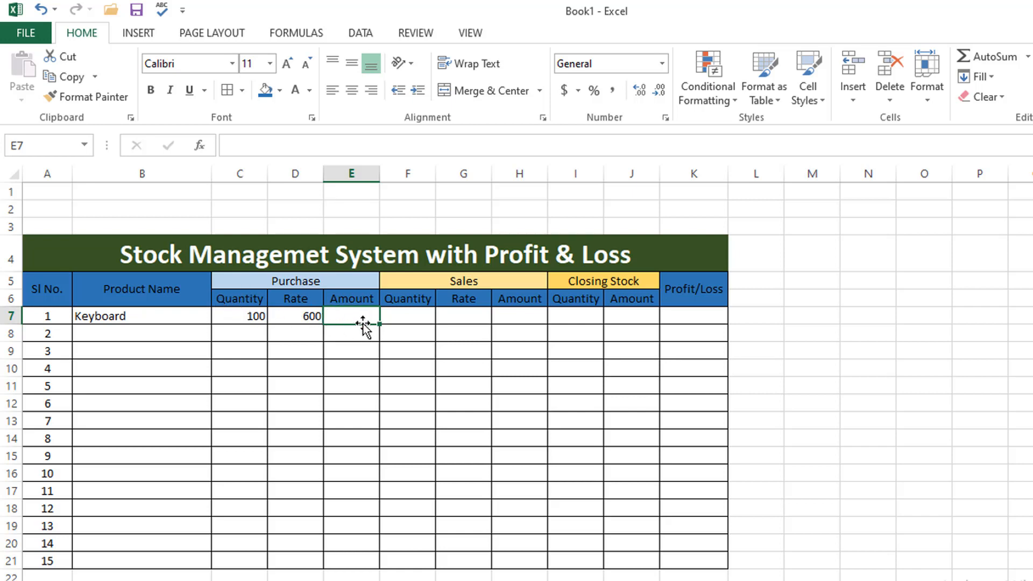
# Calculate the purchase amount in E7 with =C7*D7 and copy the formula down through E21.
pyautogui.write('=')
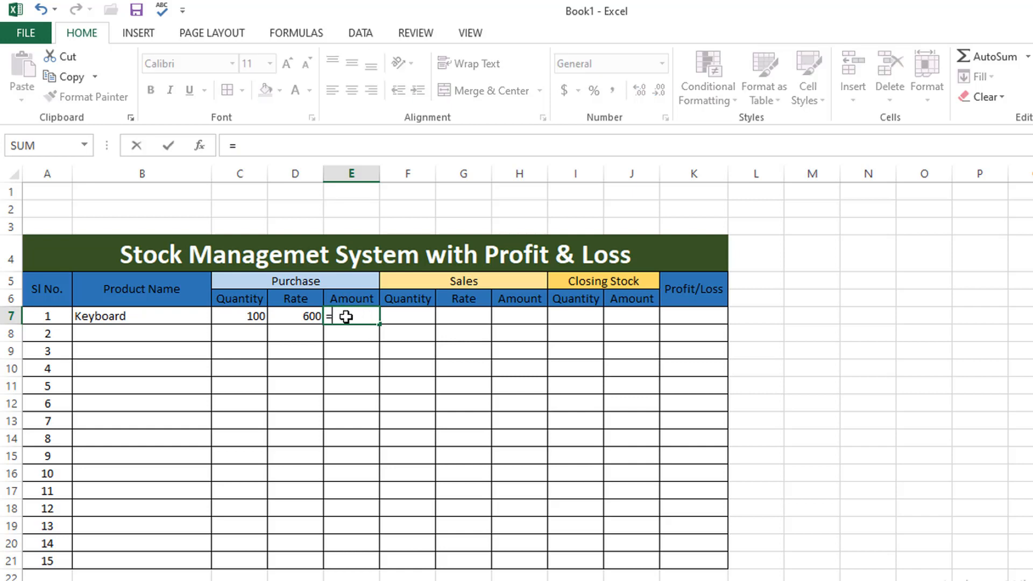
pyautogui.click(236, 320)
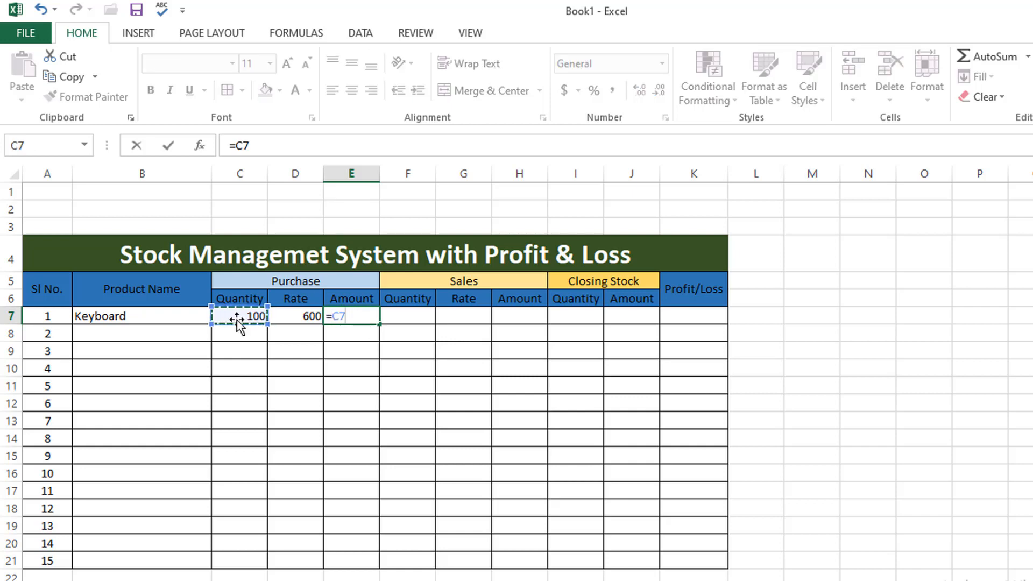
pyautogui.write('*')
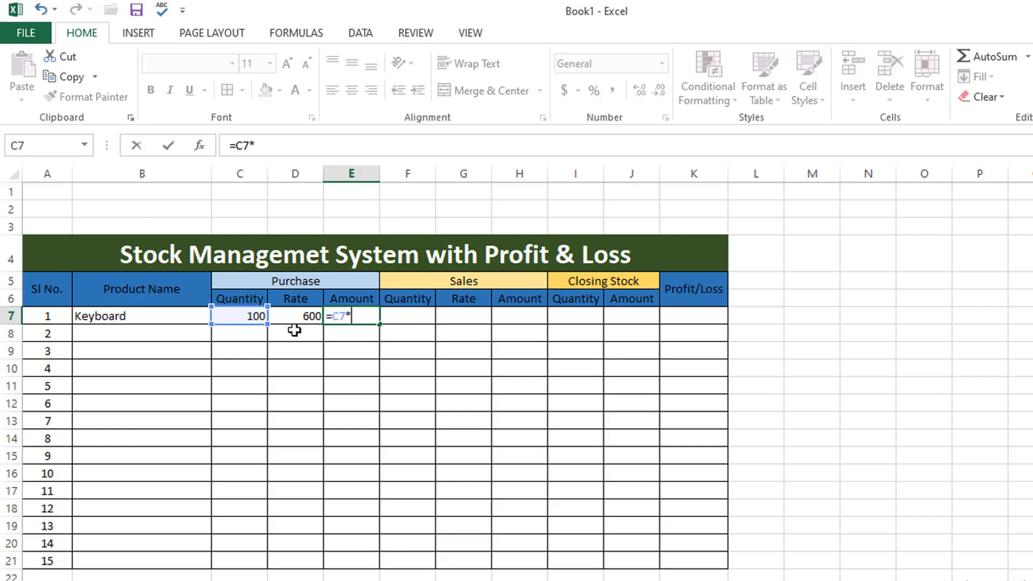
pyautogui.click(297, 315)
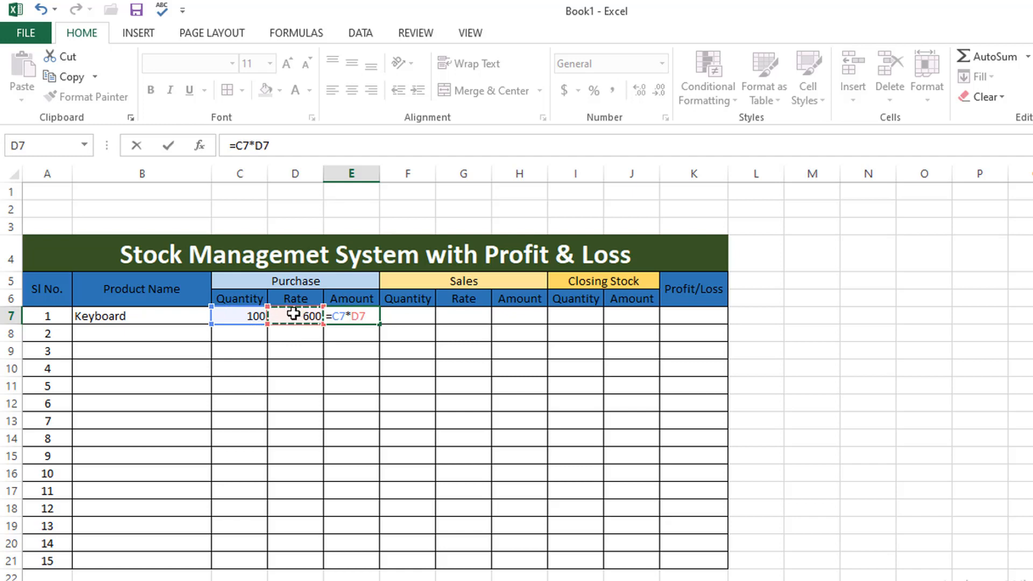
pyautogui.press('Return')
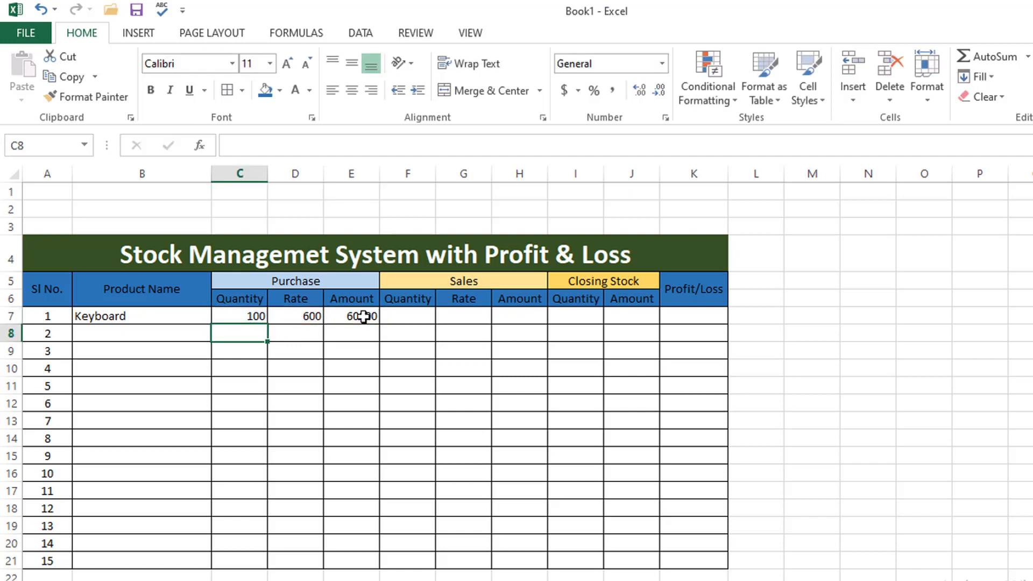
pyautogui.click(363, 316)
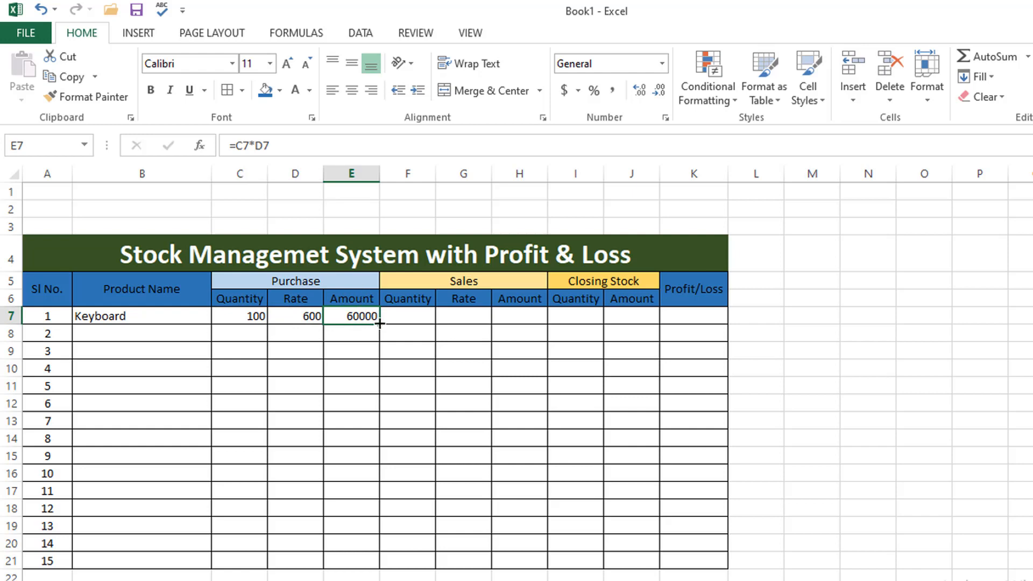
pyautogui.moveTo(381, 338); pyautogui.dragTo(371, 568)
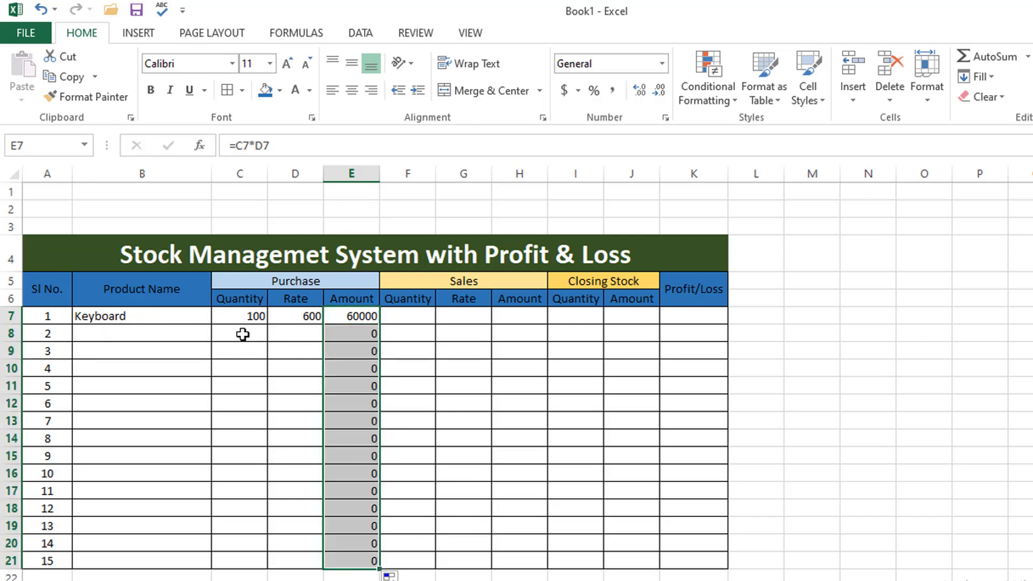
# Enter the Keyboard sales quantity 50 in F7 and sales rate 650 in G7.
pyautogui.click(243, 334)
pyautogui.click(300, 333)
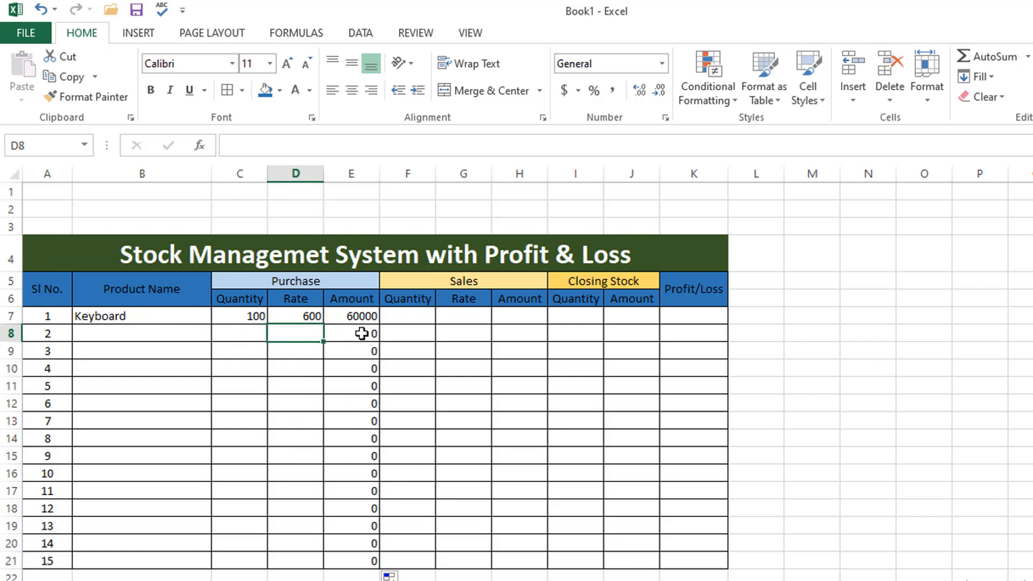
pyautogui.click(398, 316)
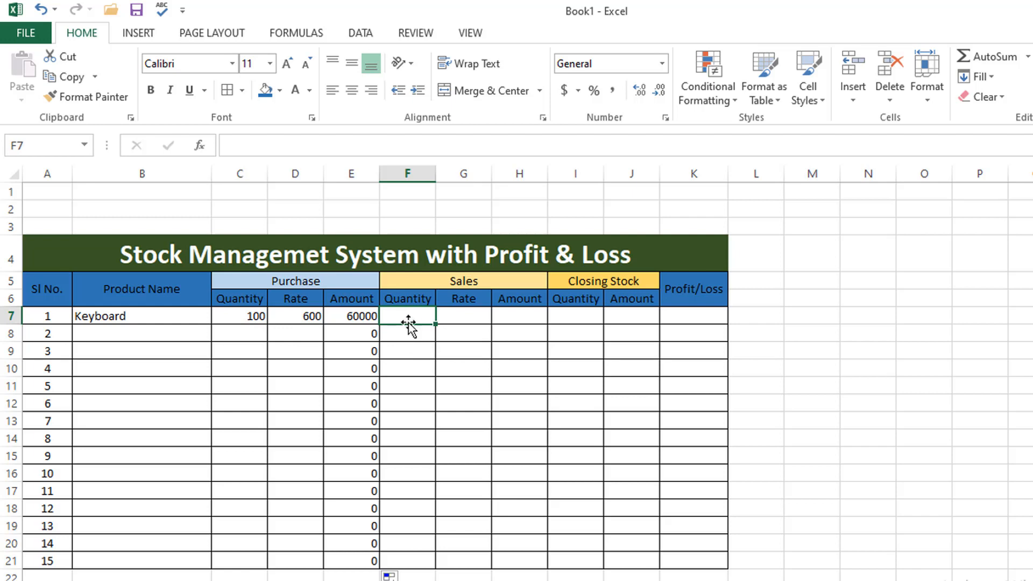
pyautogui.write('50')
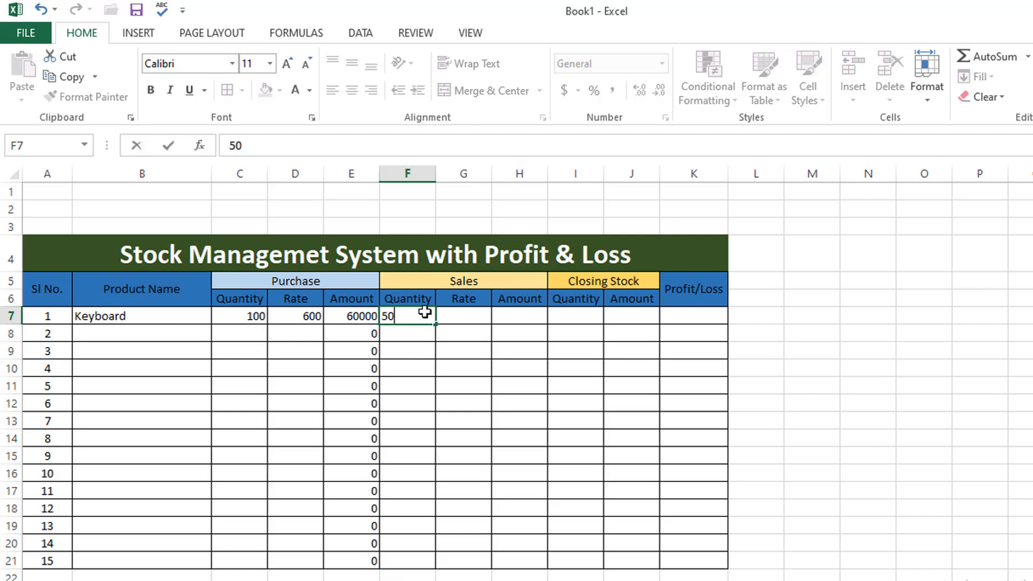
pyautogui.press('Tab')
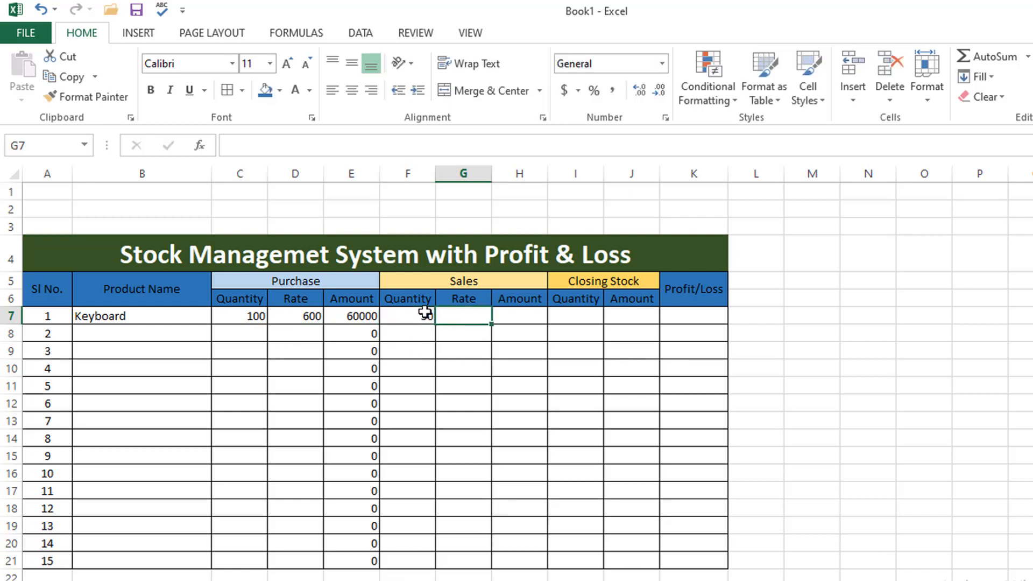
pyautogui.write('650')
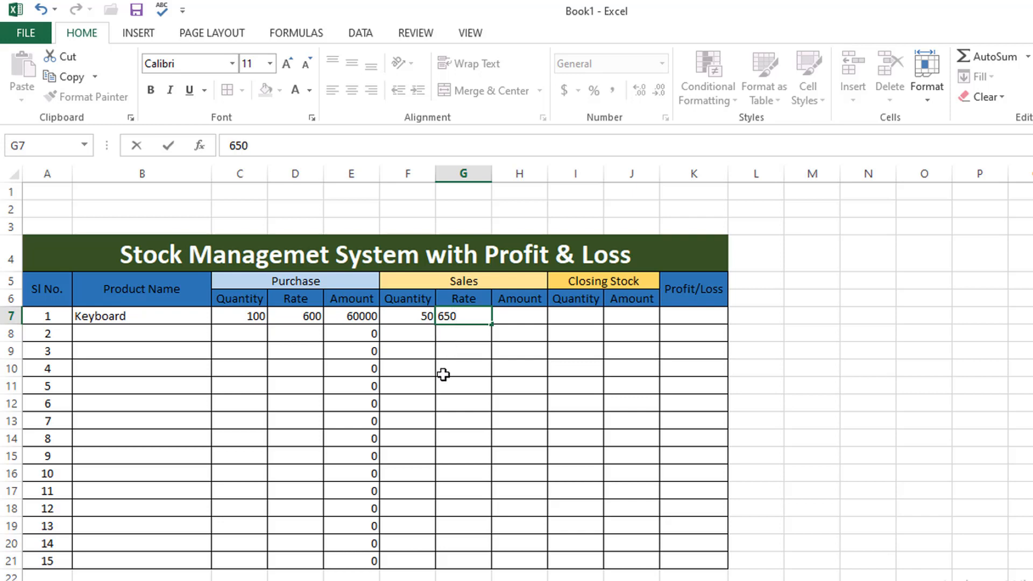
pyautogui.press('Tab')
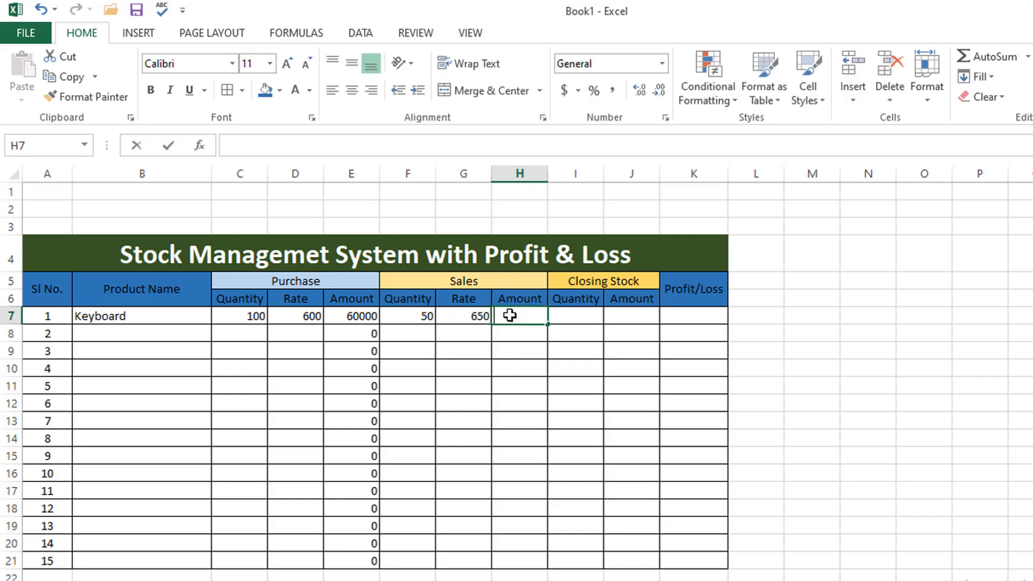
# Calculate the sales amount in H7 with =F7*G7 and copy the formula down through H21.
pyautogui.write('=')
pyautogui.click(429, 316)
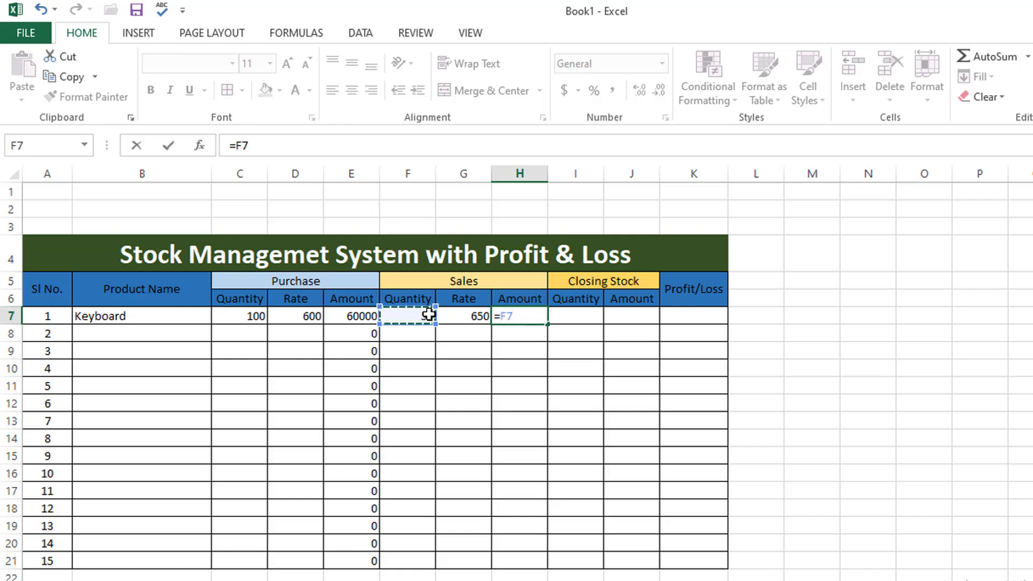
pyautogui.write('*')
pyautogui.click(481, 316)
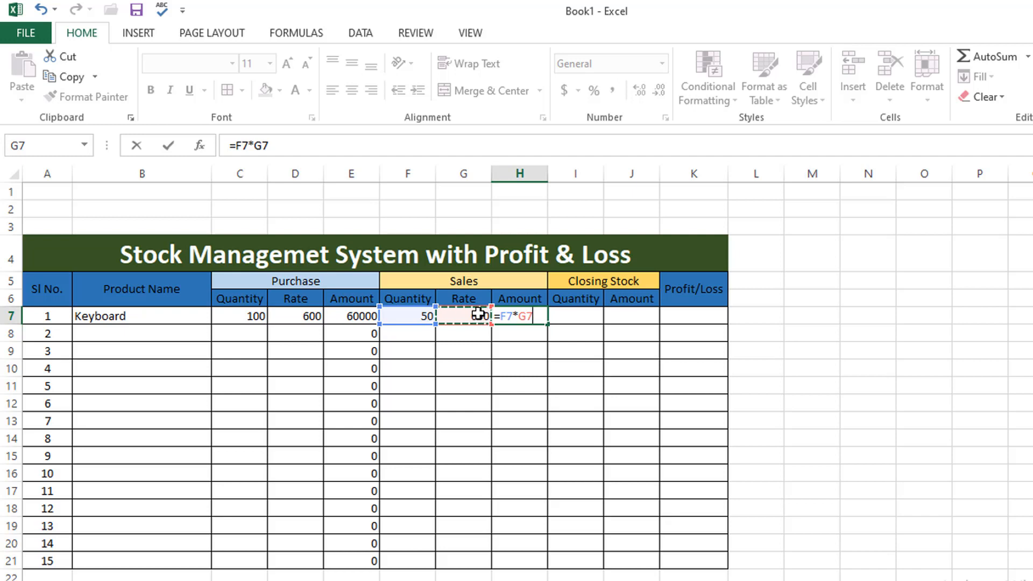
pyautogui.press('Return')
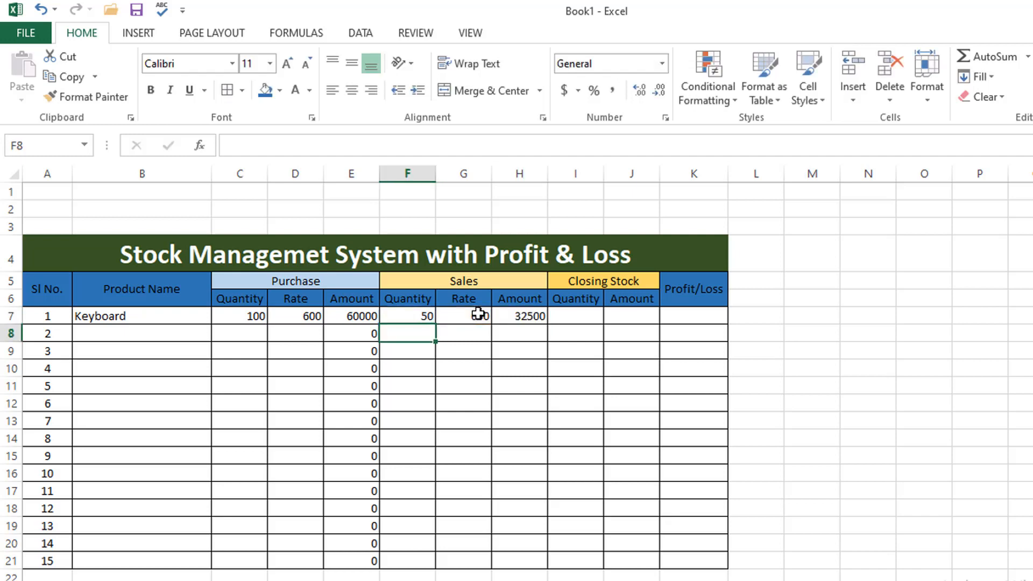
pyautogui.click(520, 317)
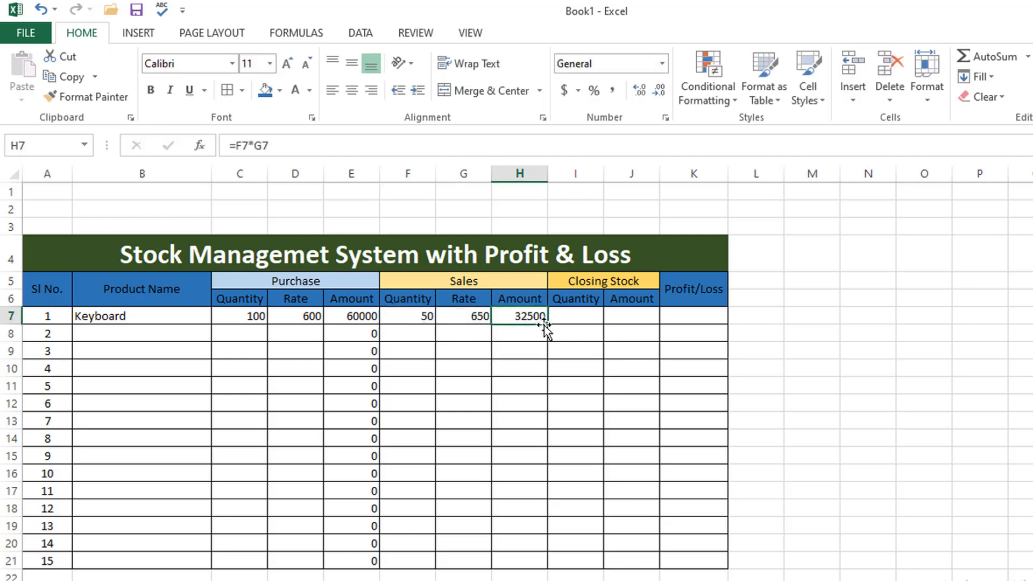
pyautogui.doubleClick(548, 325)
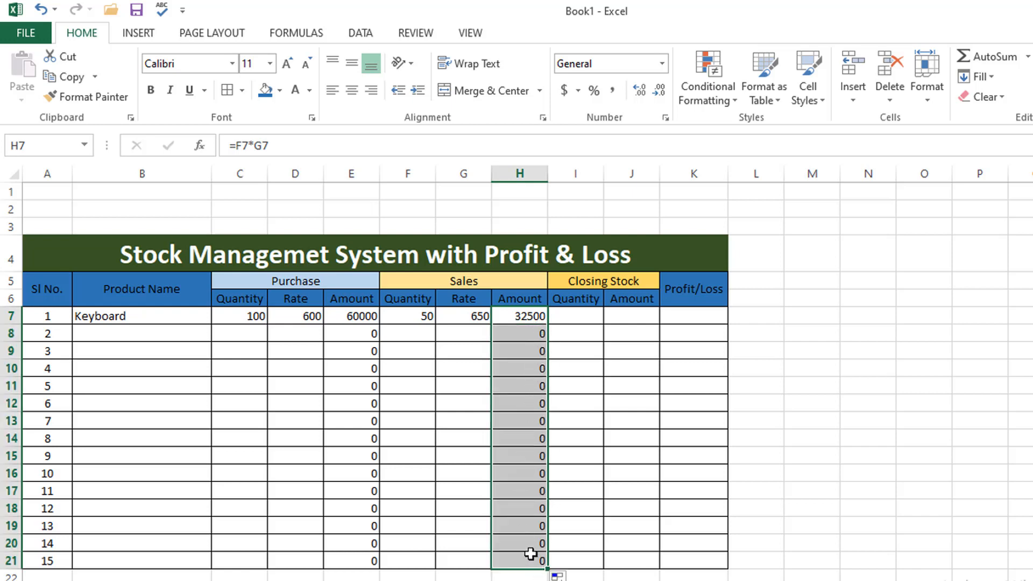
# Calculate the closing stock quantity in I7 with =C7-F7 and copy the formula down through I21.
pyautogui.click(580, 315)
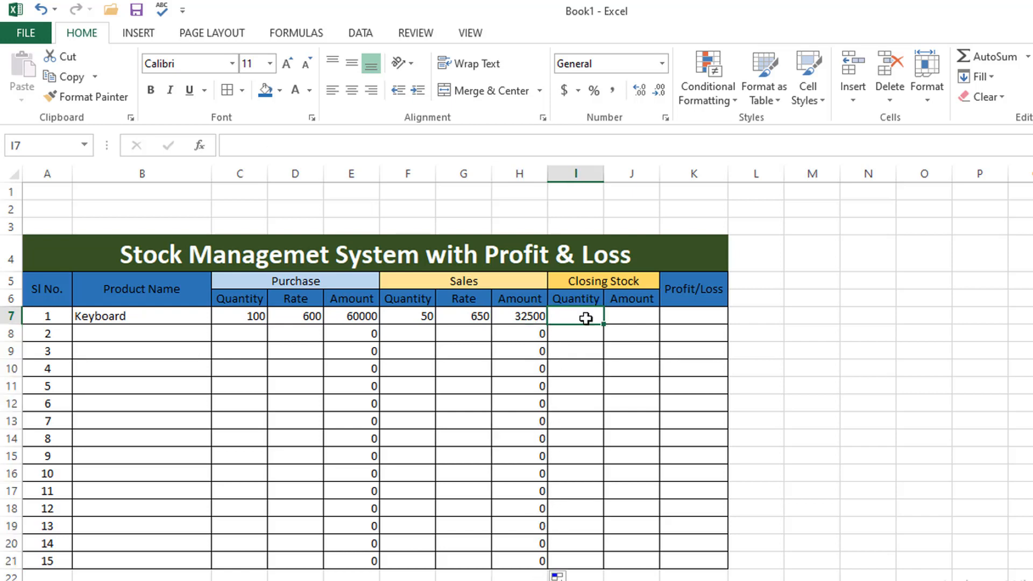
pyautogui.click(407, 316)
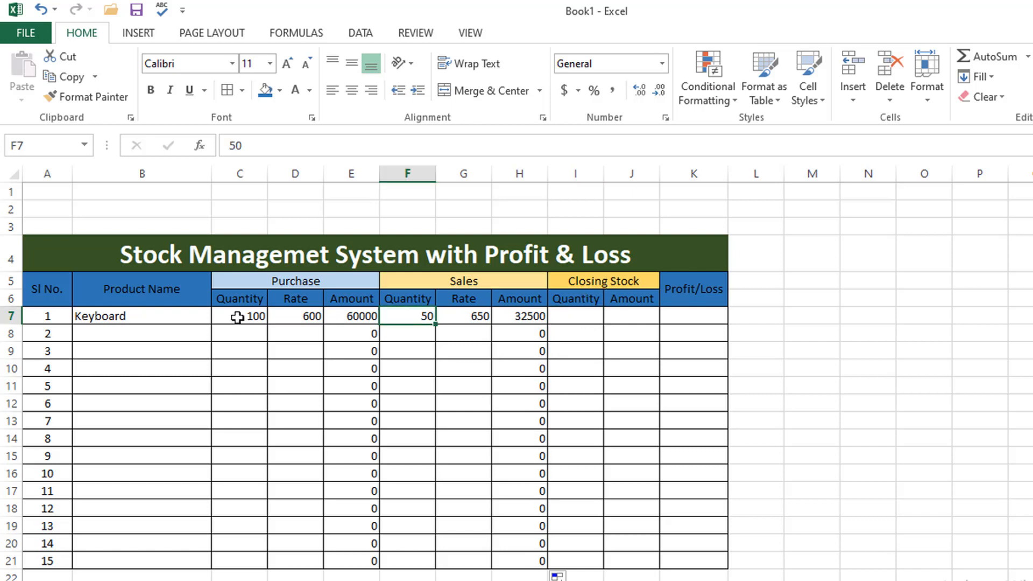
pyautogui.click(237, 318)
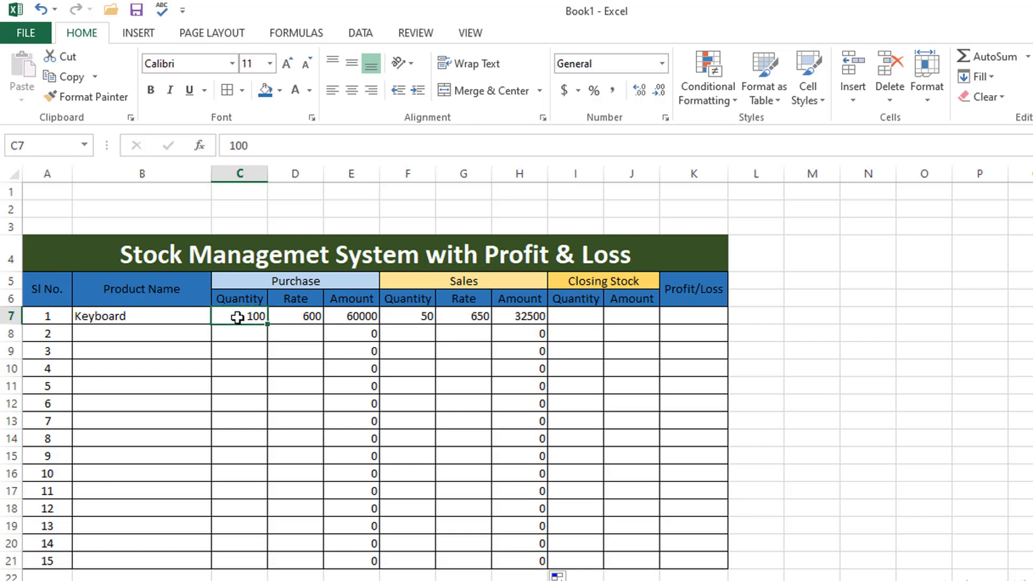
pyautogui.click(405, 317)
pyautogui.click(581, 321)
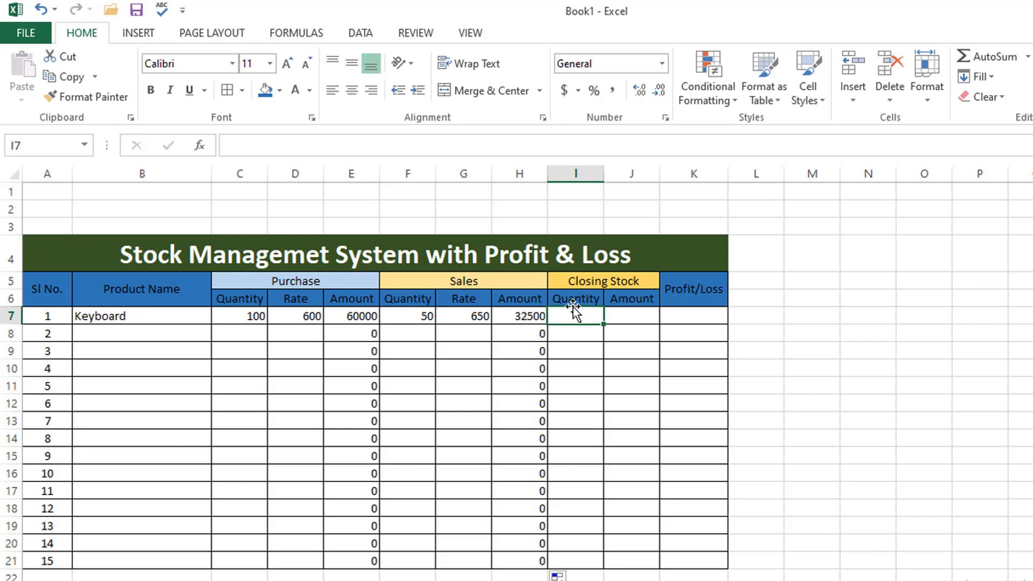
pyautogui.write('=')
pyautogui.click(235, 316)
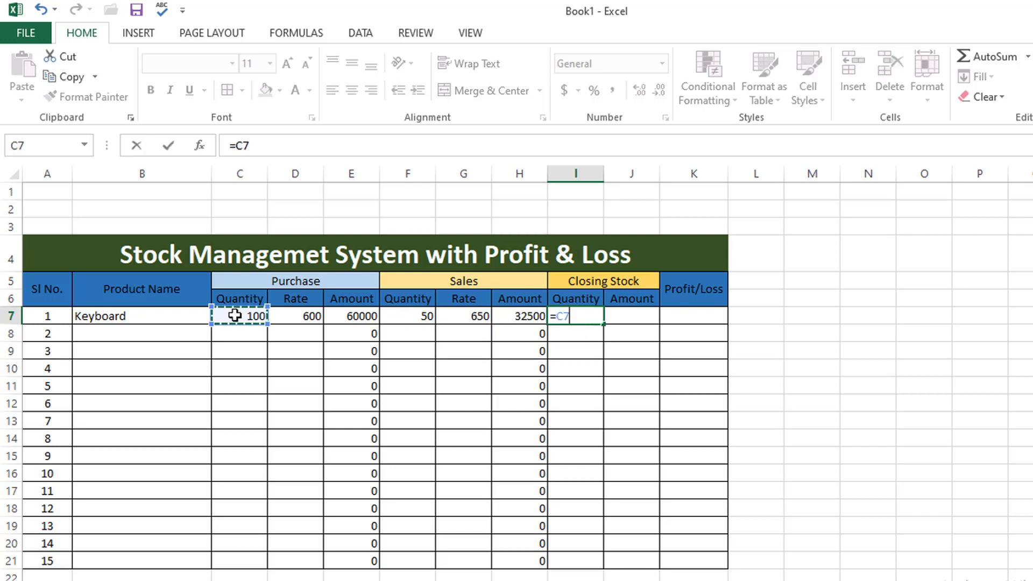
pyautogui.write('-')
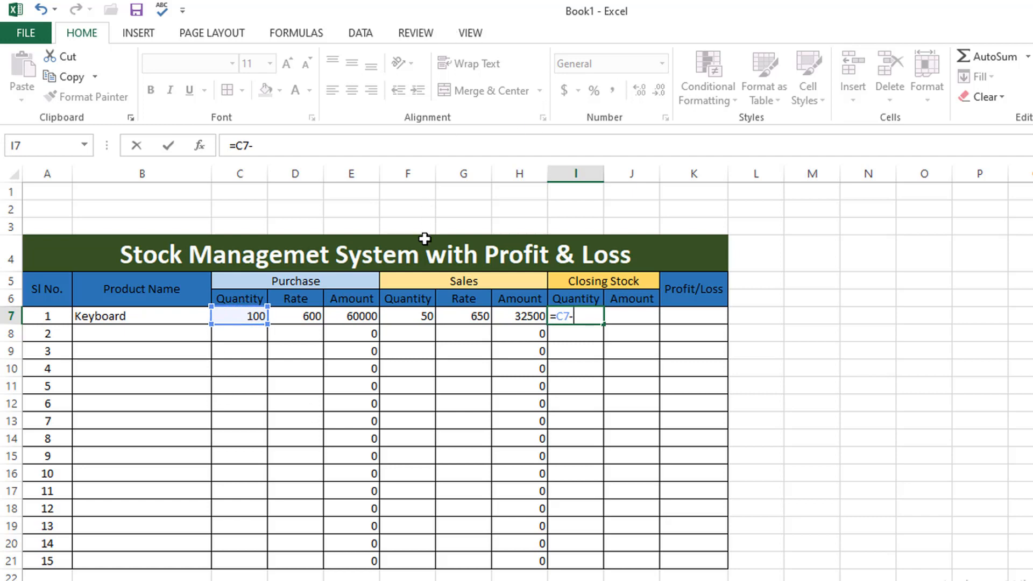
pyautogui.click(423, 315)
pyautogui.press('Return')
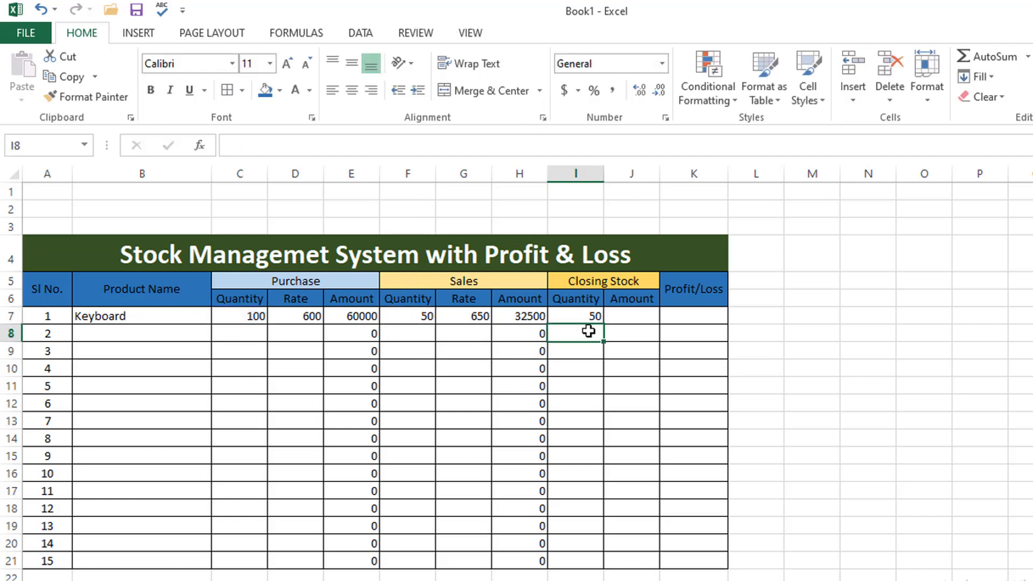
pyautogui.click(585, 317)
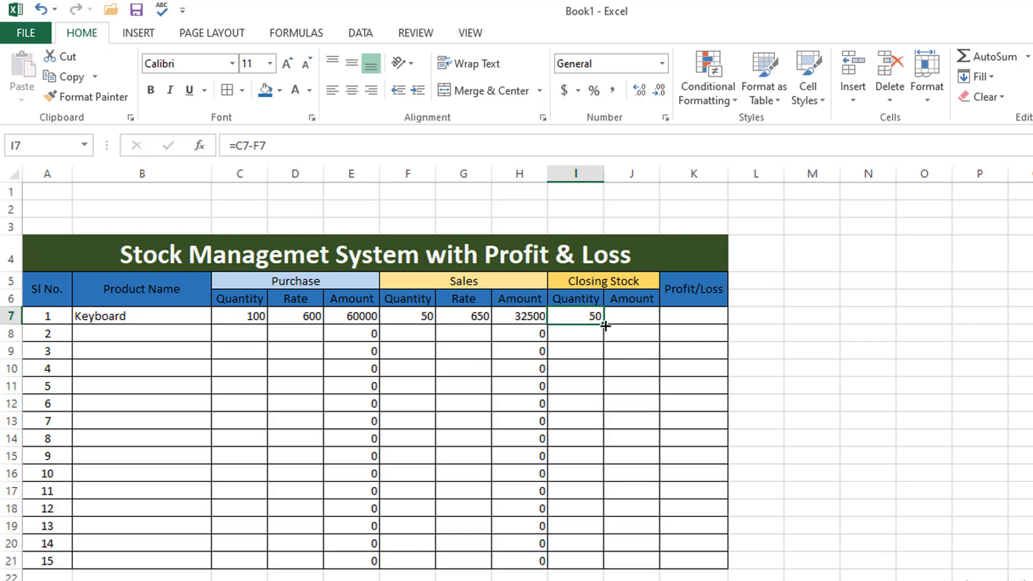
pyautogui.doubleClick(605, 327)
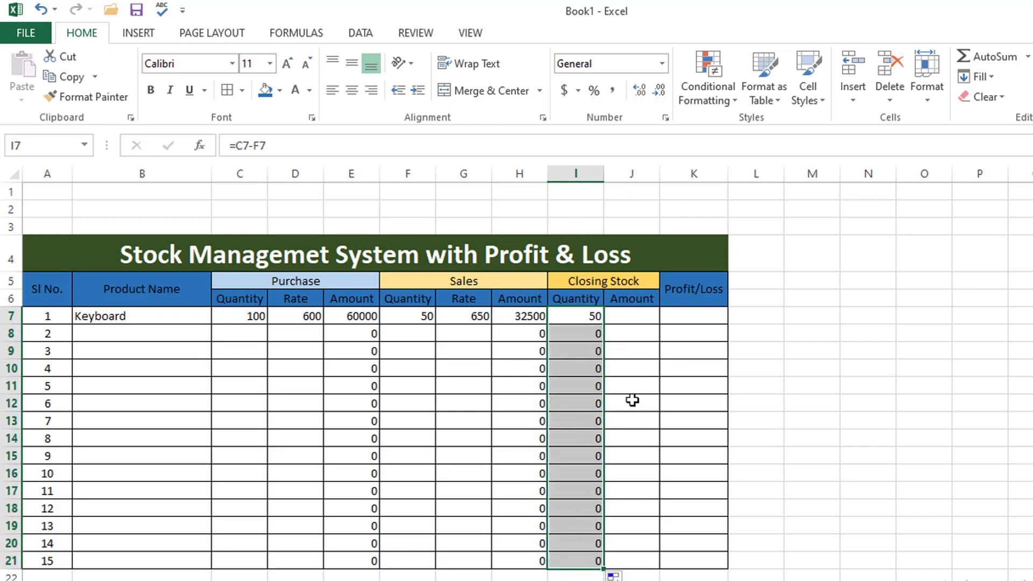
# Calculate the closing stock amount in J7 with =I7*D7 and copy the formula down through J21.
pyautogui.click(631, 318)
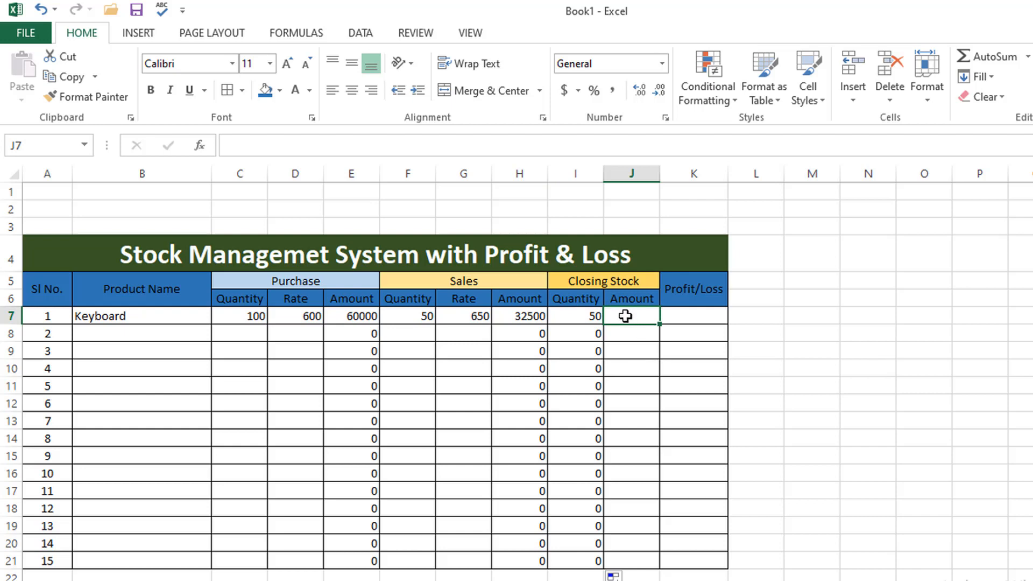
pyautogui.write('=')
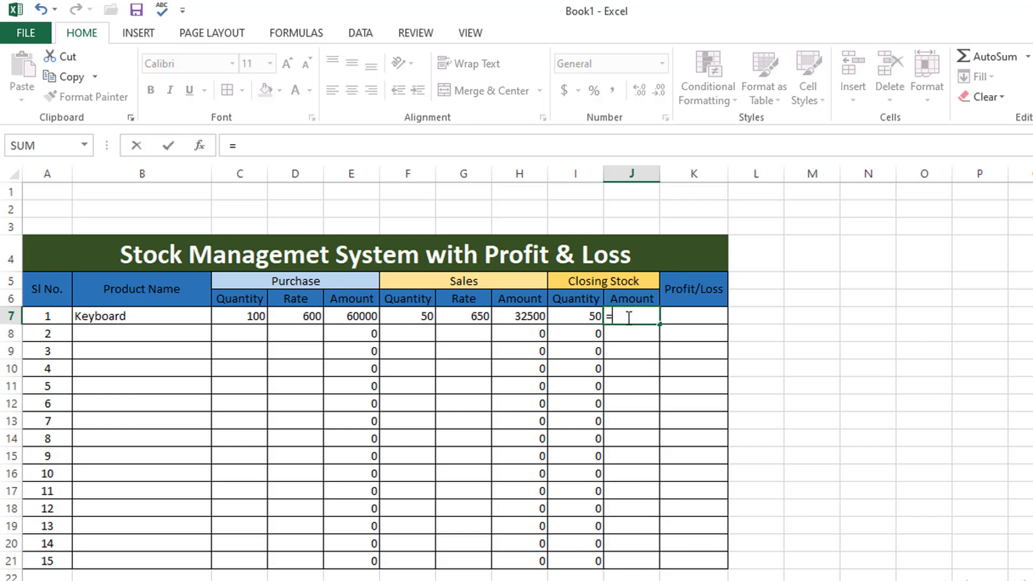
pyautogui.click(559, 316)
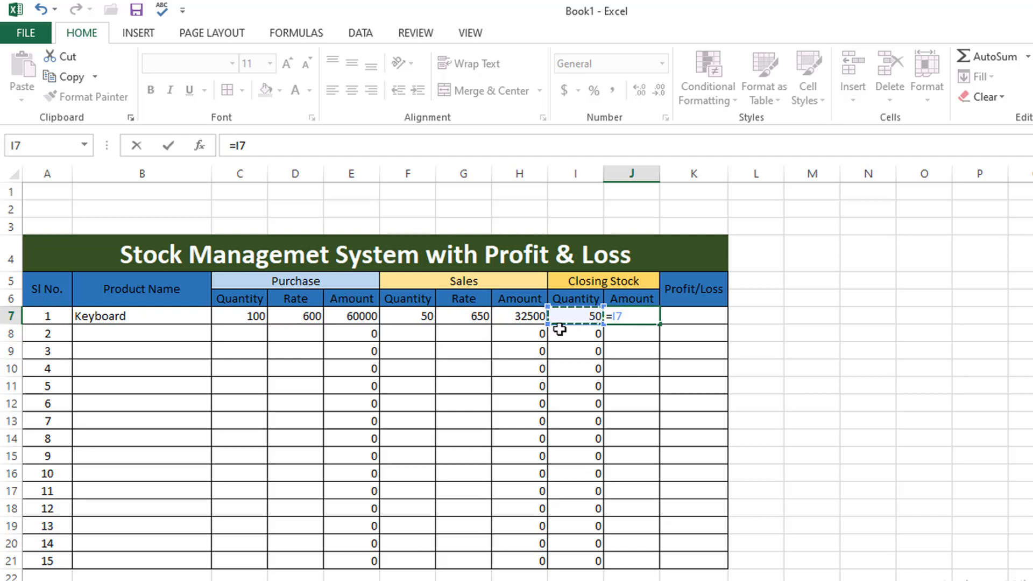
pyautogui.write('*')
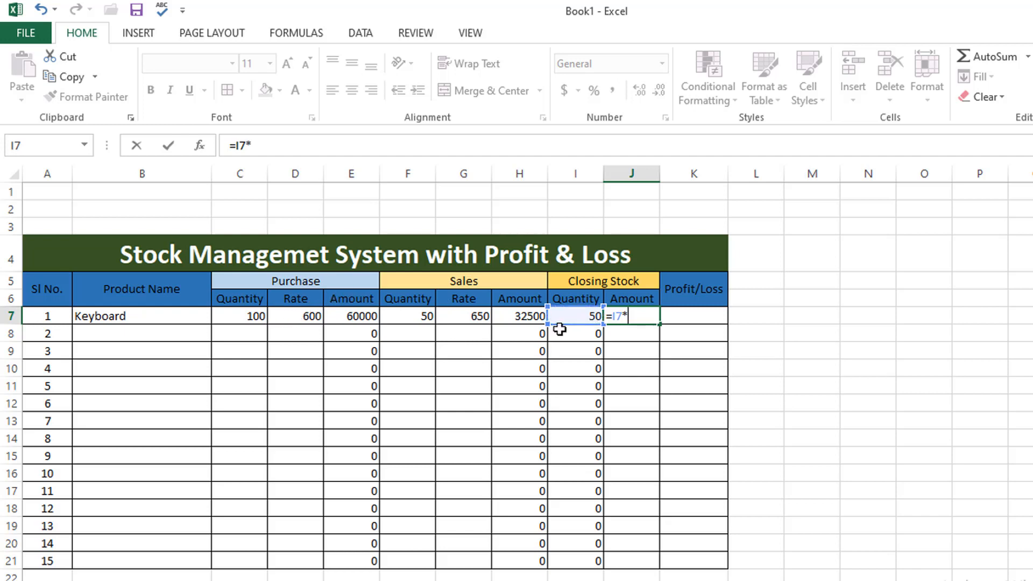
pyautogui.click(310, 312)
pyautogui.press('Return')
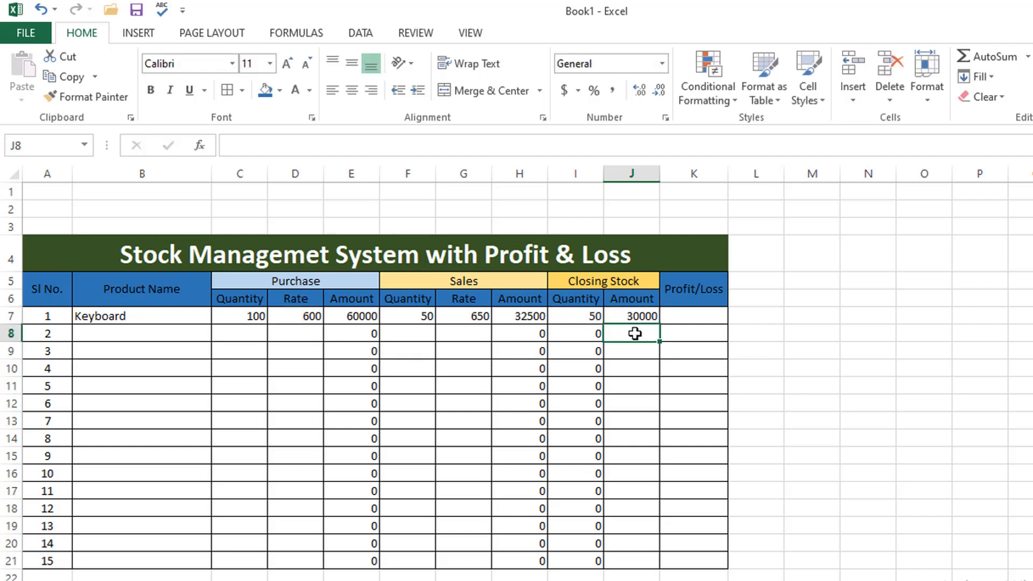
pyautogui.click(643, 317)
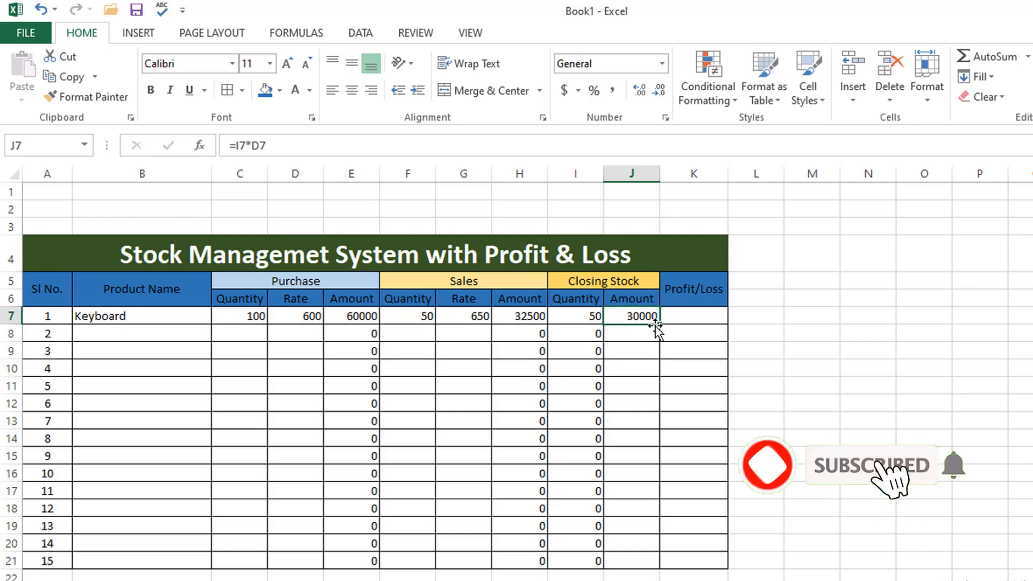
pyautogui.moveTo(658, 325); pyautogui.dragTo(666, 560)
# Calculate the profit or loss in K7 with =SUM(J7+H7)-E7 and copy the formula down through K21.
pyautogui.click(702, 316)
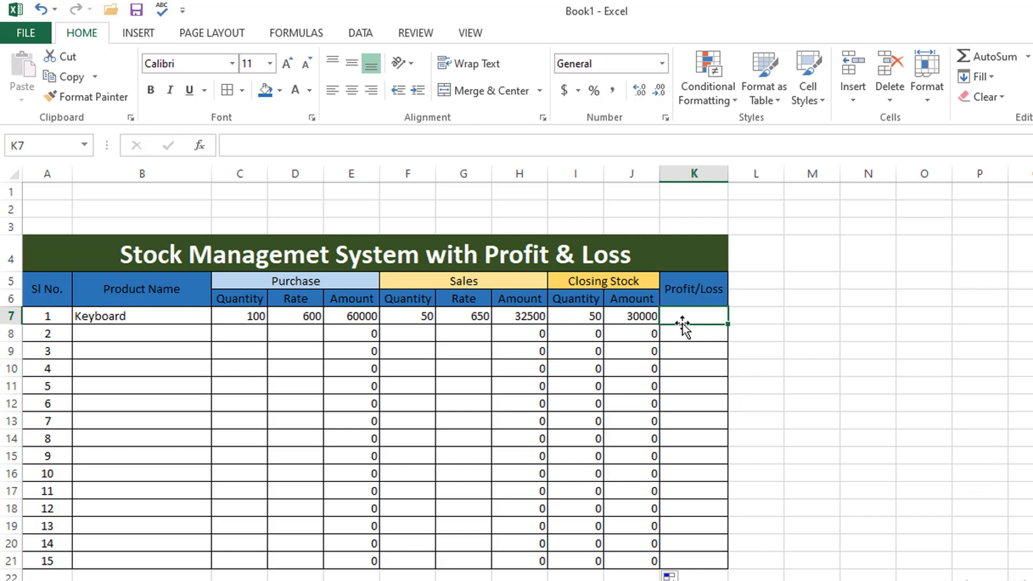
pyautogui.write('=SUM(')
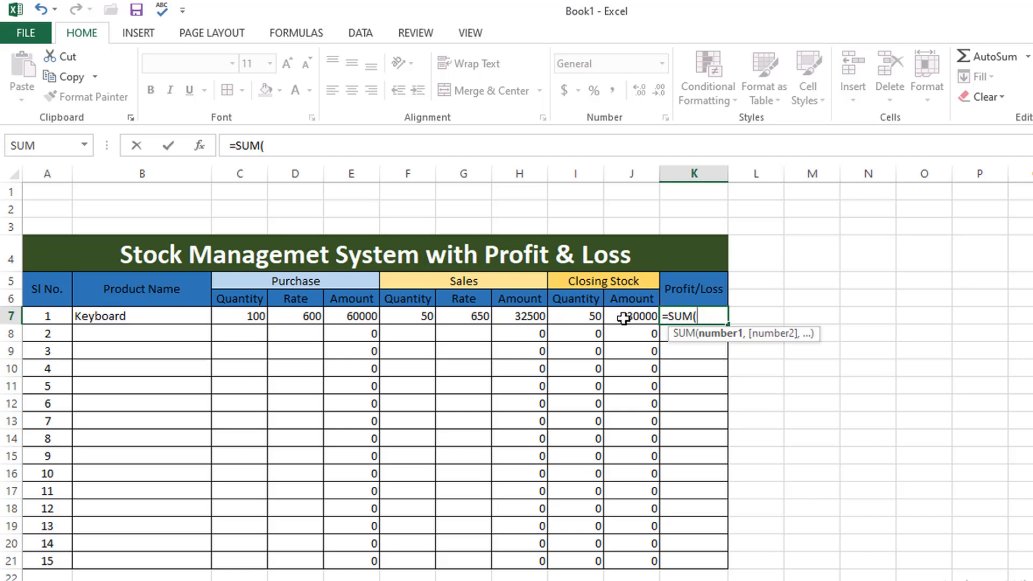
pyautogui.click(626, 318)
pyautogui.write('+')
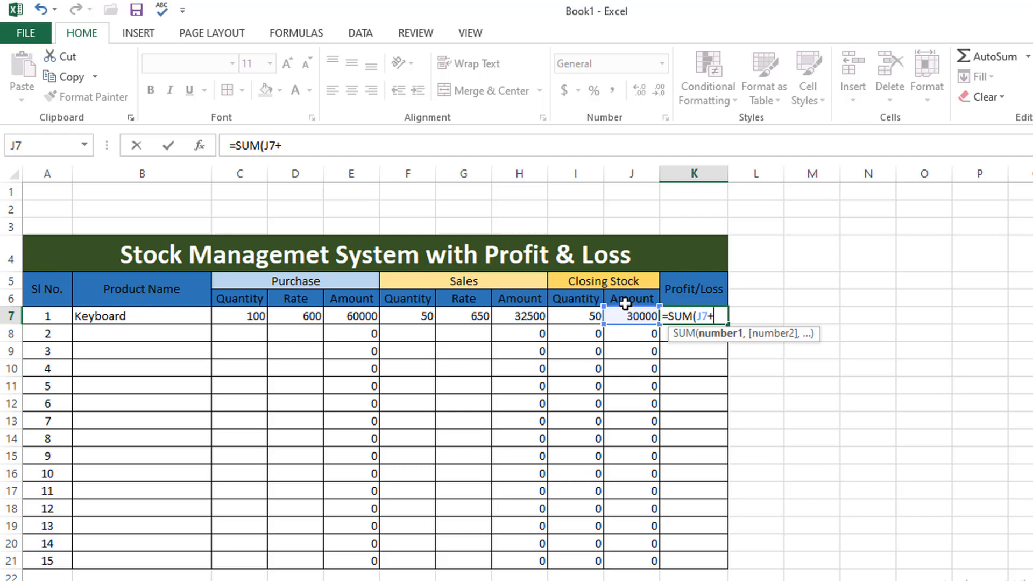
pyautogui.click(521, 316)
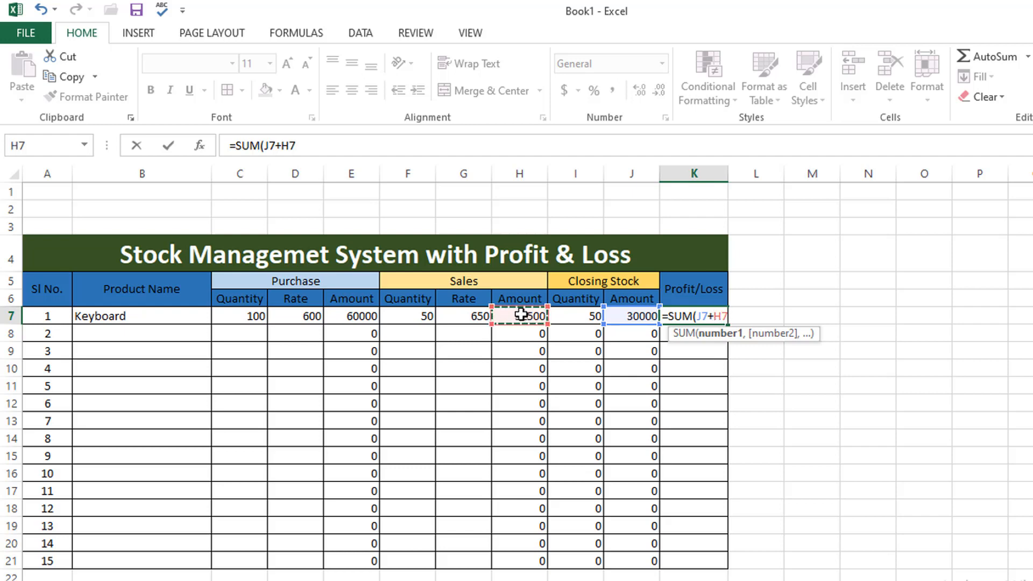
pyautogui.write(')-')
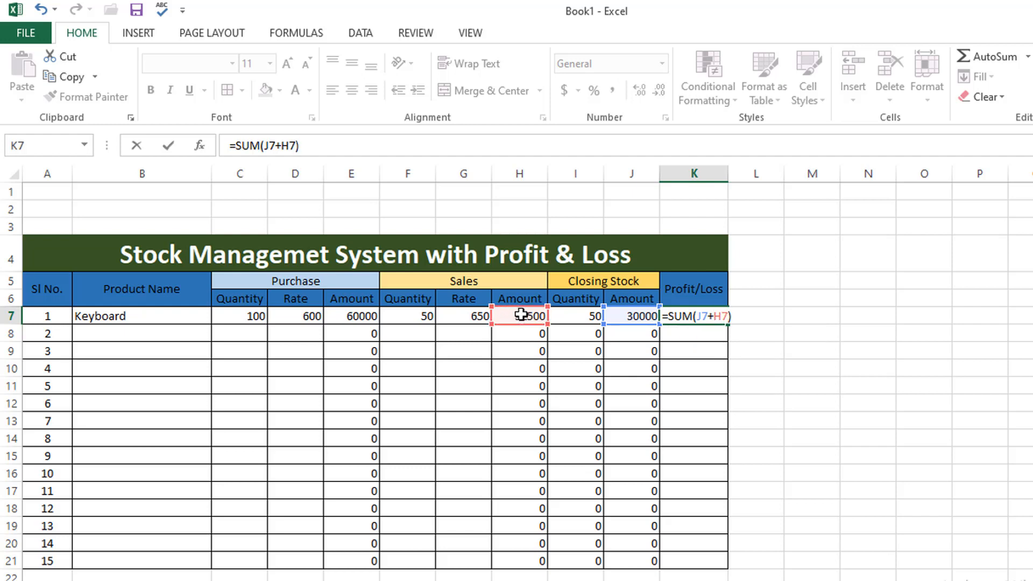
pyautogui.click(361, 317)
pyautogui.press('Return')
pyautogui.click(711, 318)
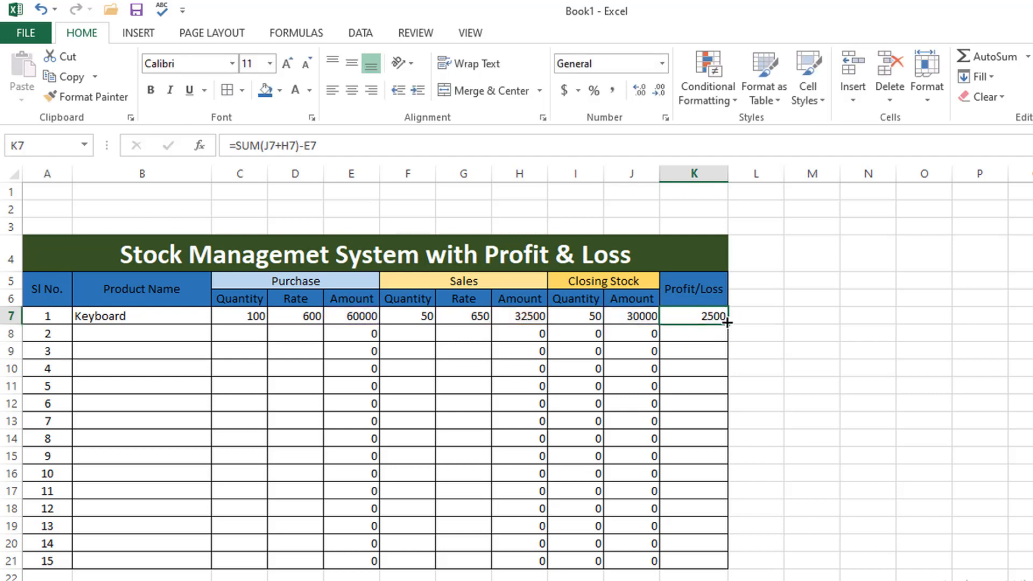
pyautogui.moveTo(727, 325); pyautogui.dragTo(724, 562)
# Enter the product Mouse in row 8 with purchase quantity 200 and purchase rate 300.
pyautogui.click(129, 333)
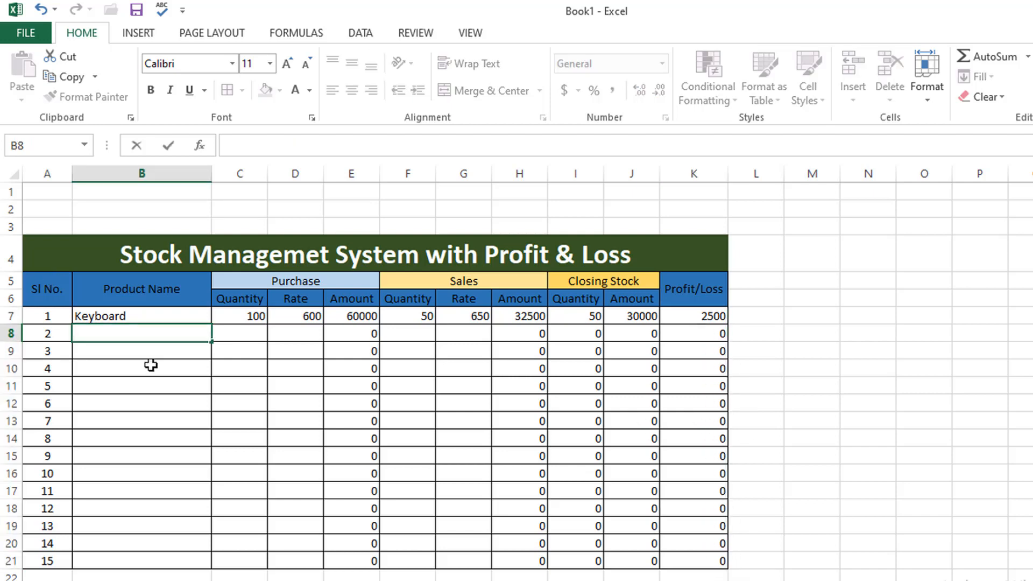
pyautogui.write('Mouse')
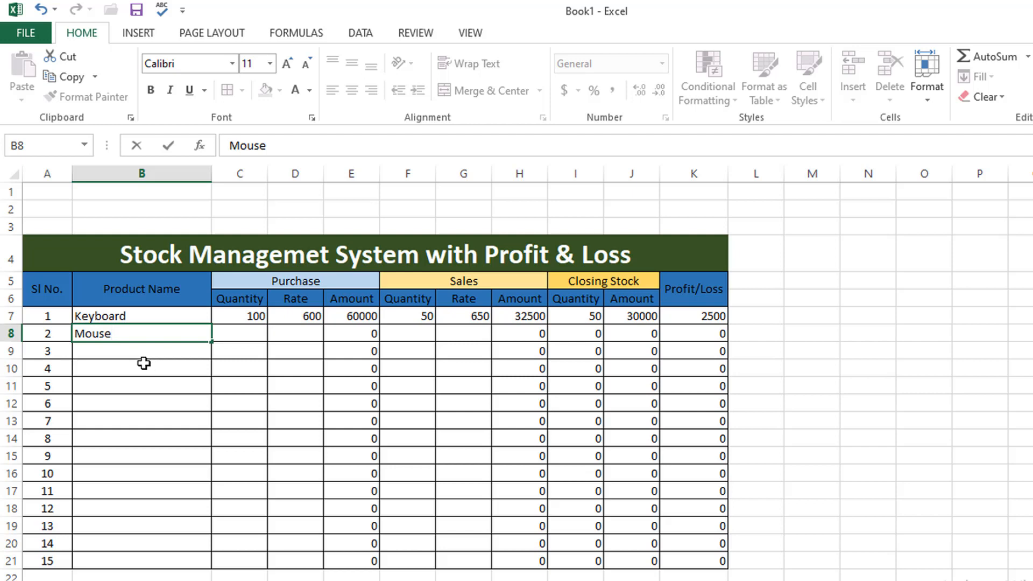
pyautogui.press('Tab')
pyautogui.write('200')
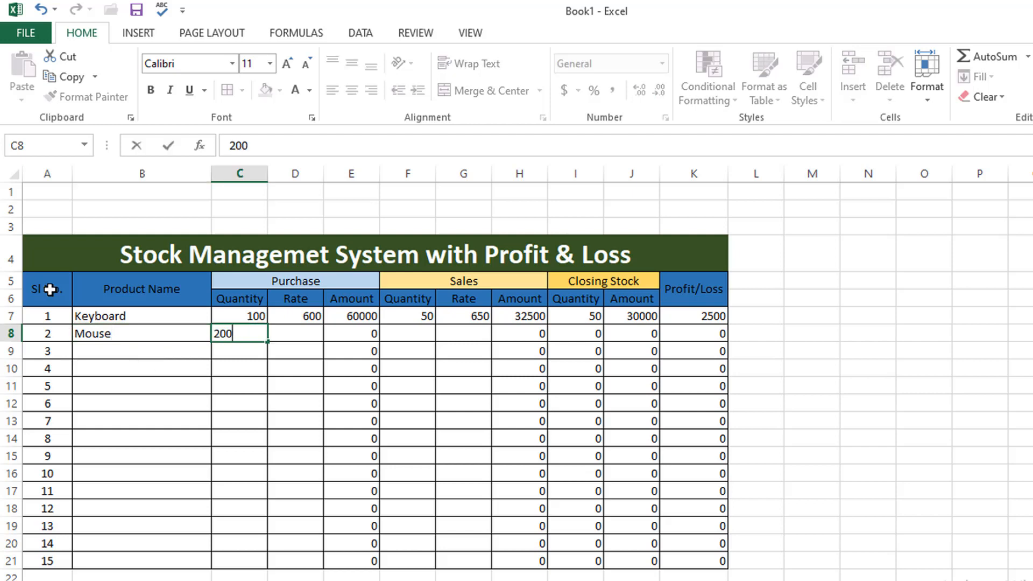
pyautogui.press('Tab')
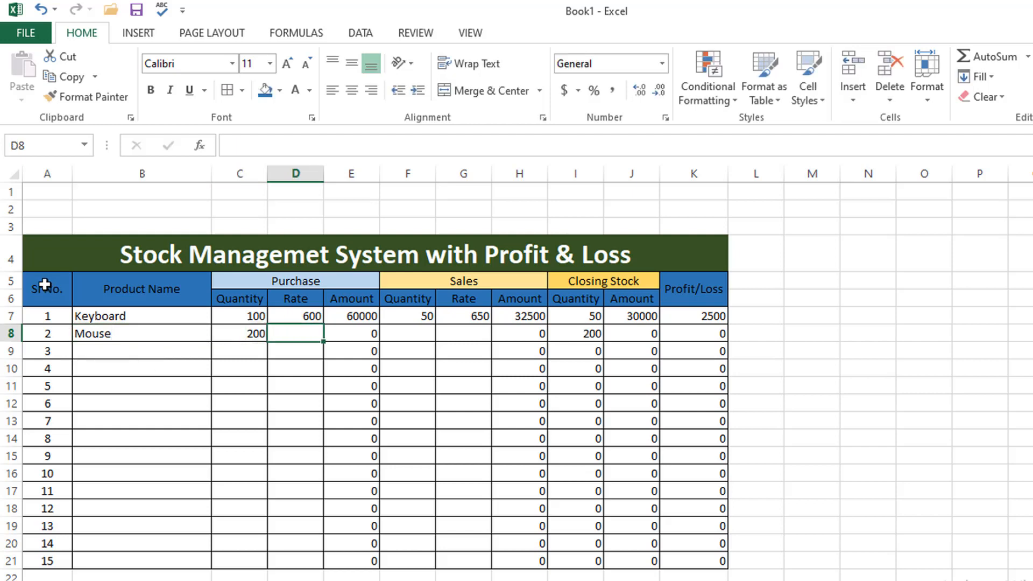
pyautogui.write('300')
pyautogui.press('Tab')
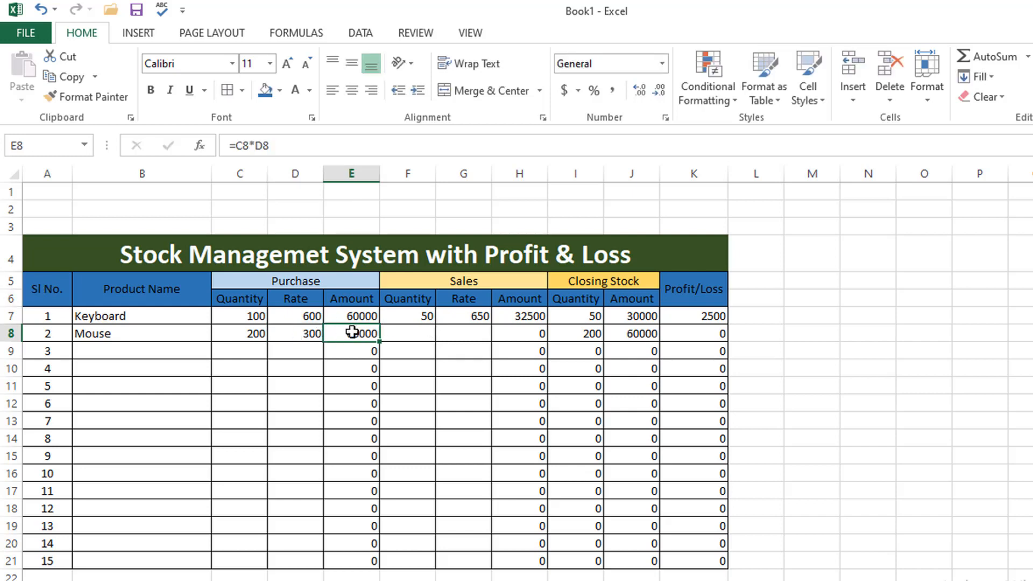
# Enter the Mouse sales quantity 100 in F8 and sales rate 350 in G8, and check the row's closing stock and profit formulas.
pyautogui.click(394, 333)
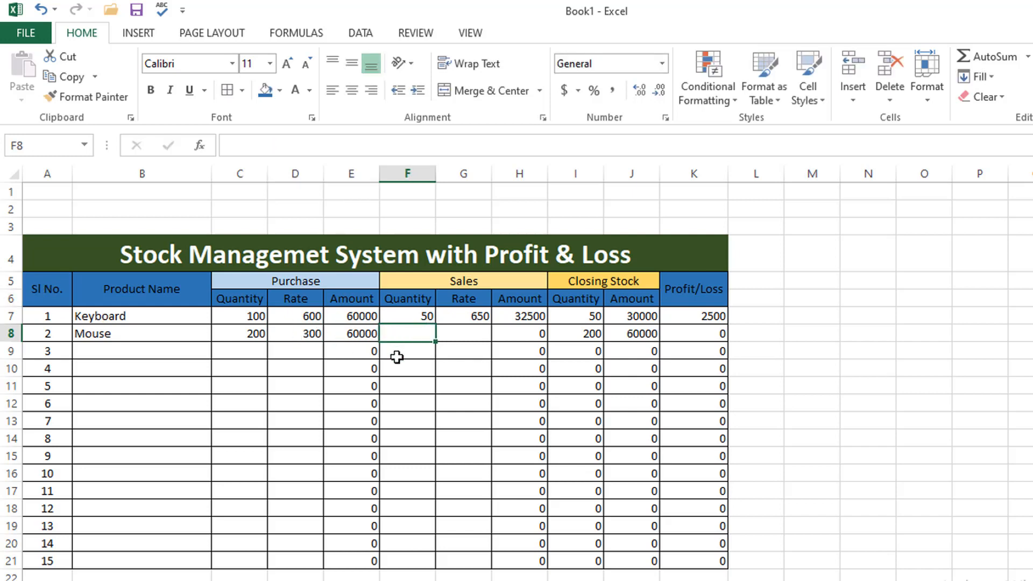
pyautogui.write('100')
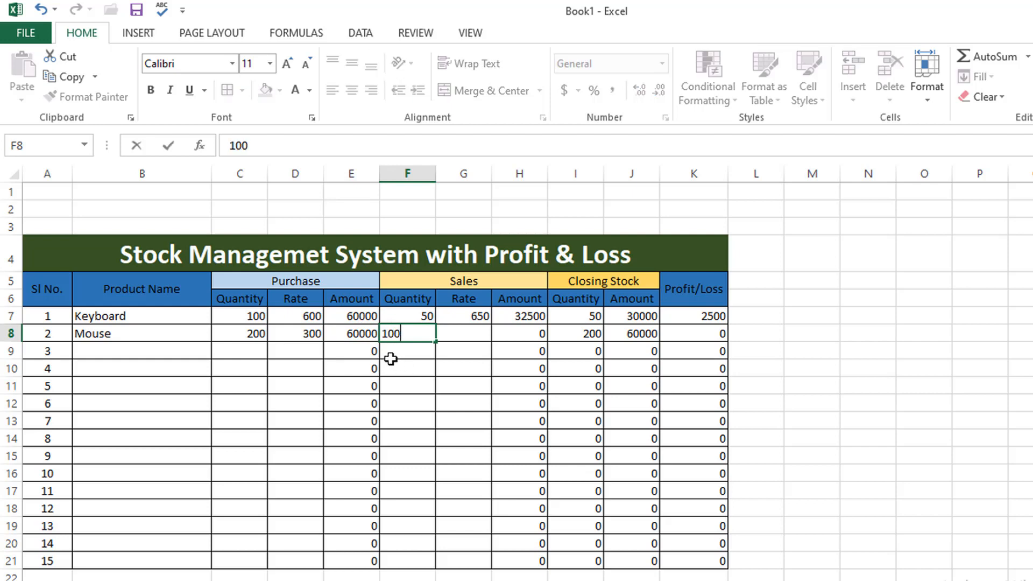
pyautogui.press('Tab')
pyautogui.write('35')
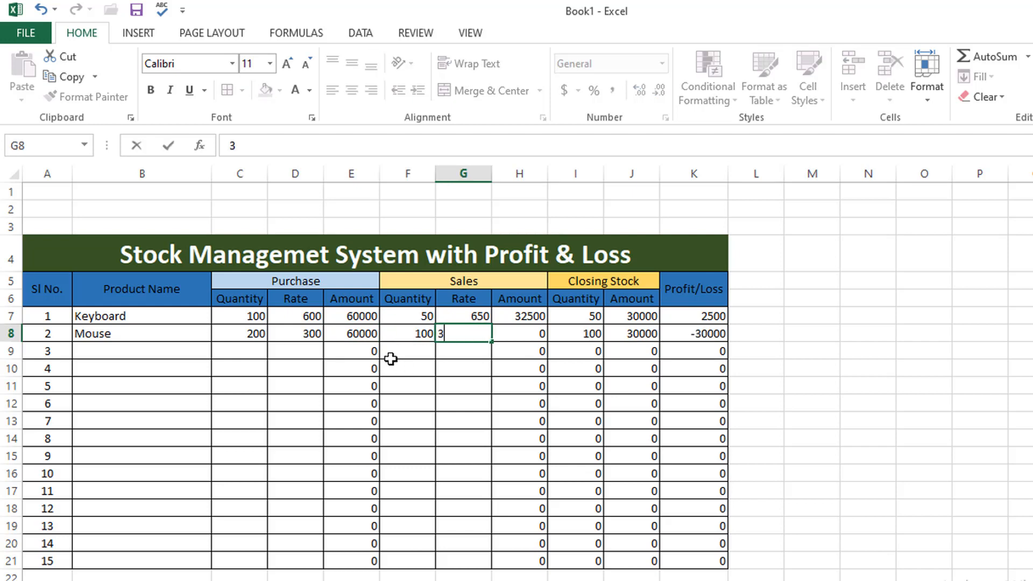
pyautogui.press('Tab')
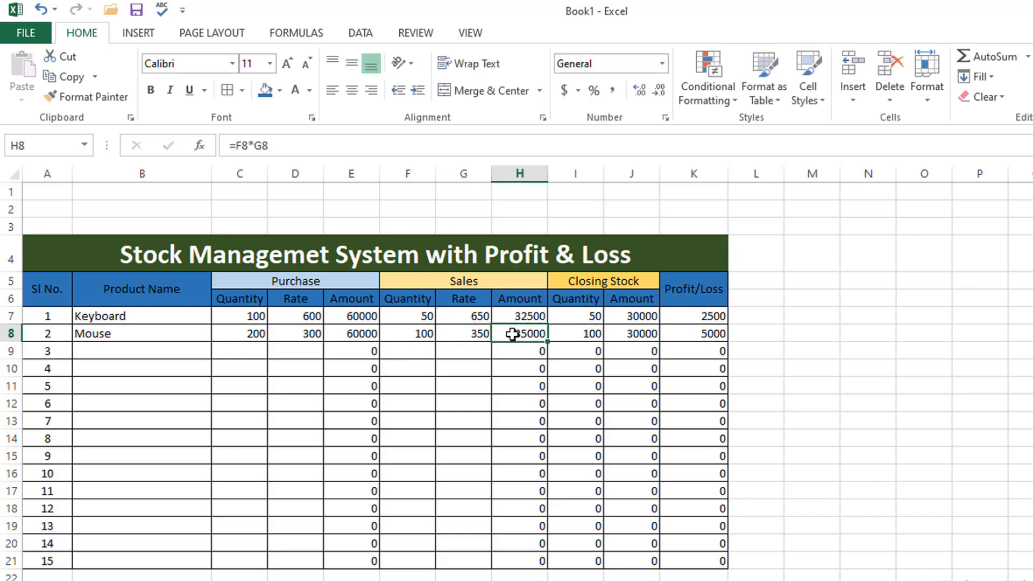
pyautogui.click(592, 337)
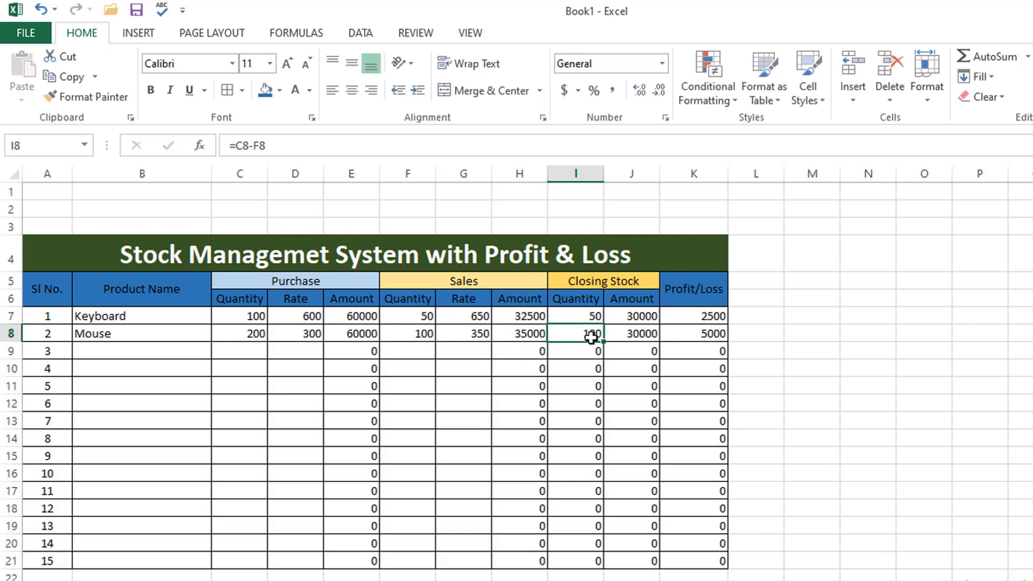
pyautogui.click(639, 334)
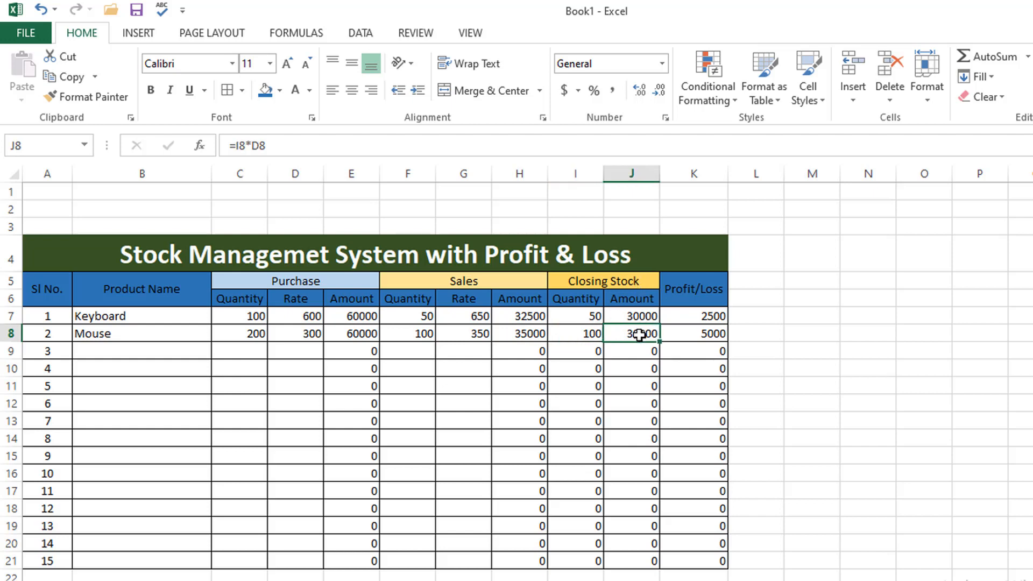
pyautogui.click(709, 335)
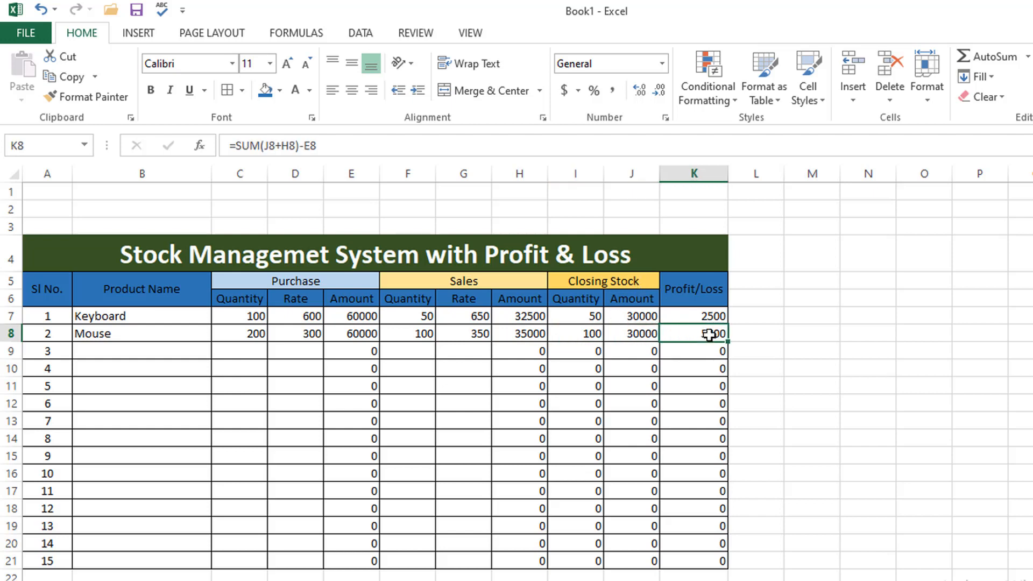
# Enter the product Pendrive in row 9 with purchase quantity 50 and purchase rate 750.
pyautogui.click(148, 355)
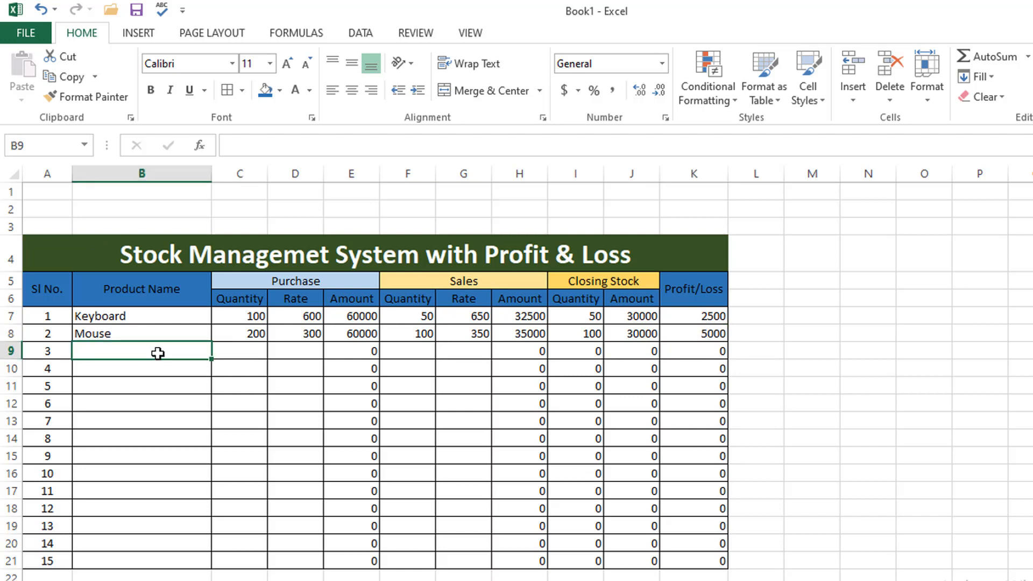
pyautogui.write('Pe')
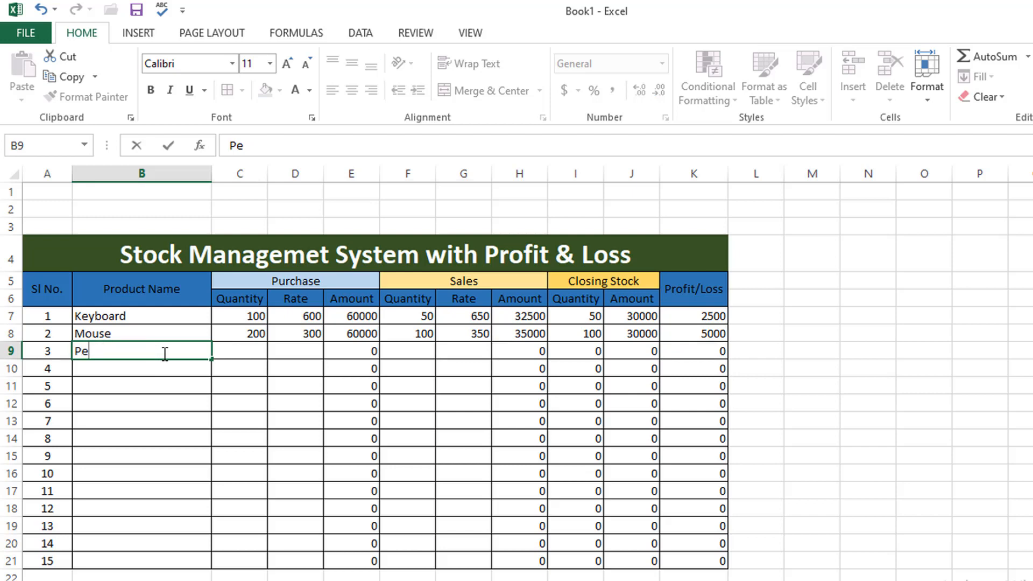
pyautogui.write('ndrive')
pyautogui.press('Tab')
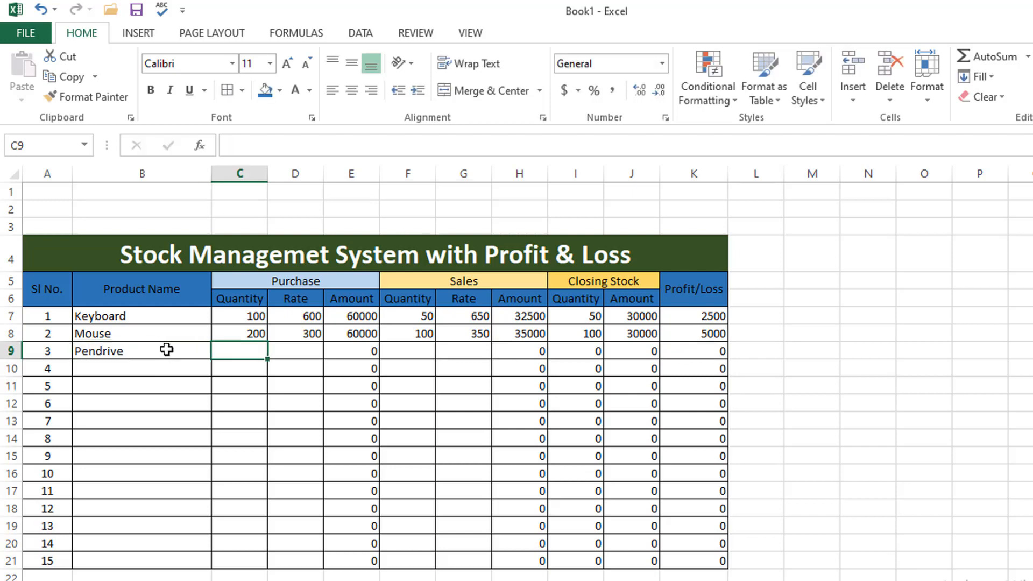
pyautogui.write('50')
pyautogui.press('Tab')
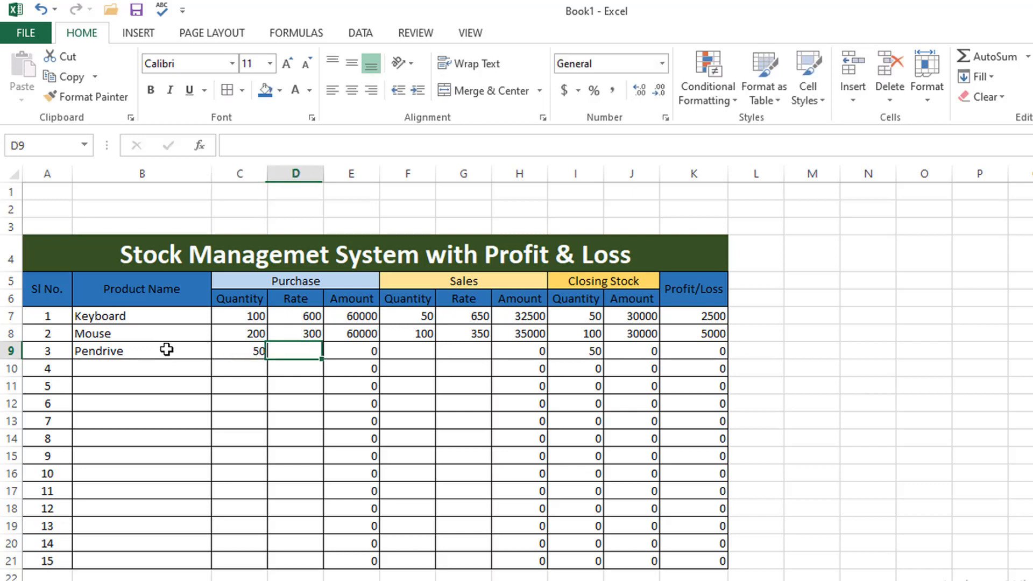
pyautogui.write('750')
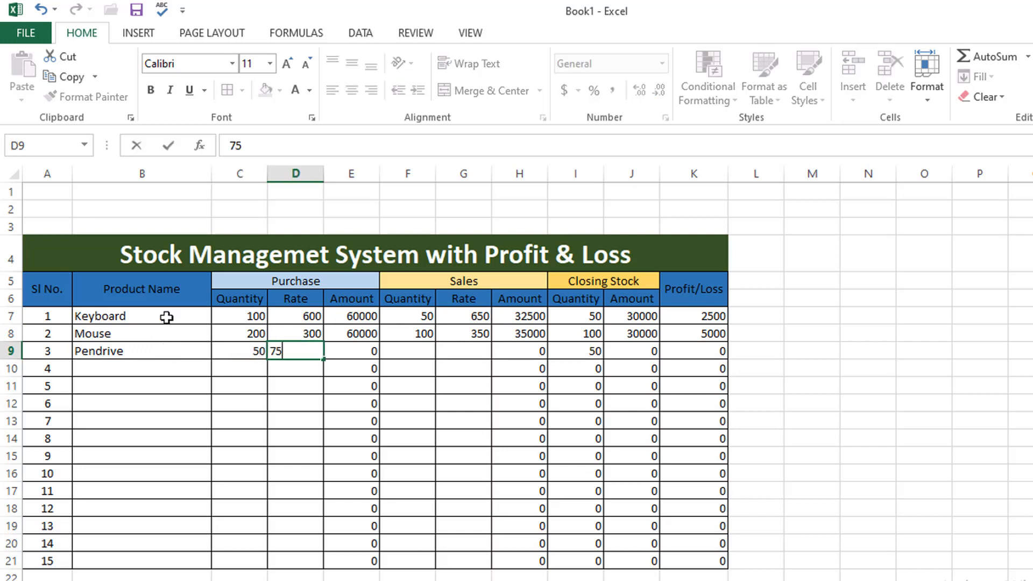
pyautogui.press('Tab')
pyautogui.click(167, 318)
pyautogui.press('Tab')
# Enter the Pendrive sales quantity 20 in F9 and sales rate 700 in G9, and check the row's profit/loss cell.
pyautogui.click(407, 352)
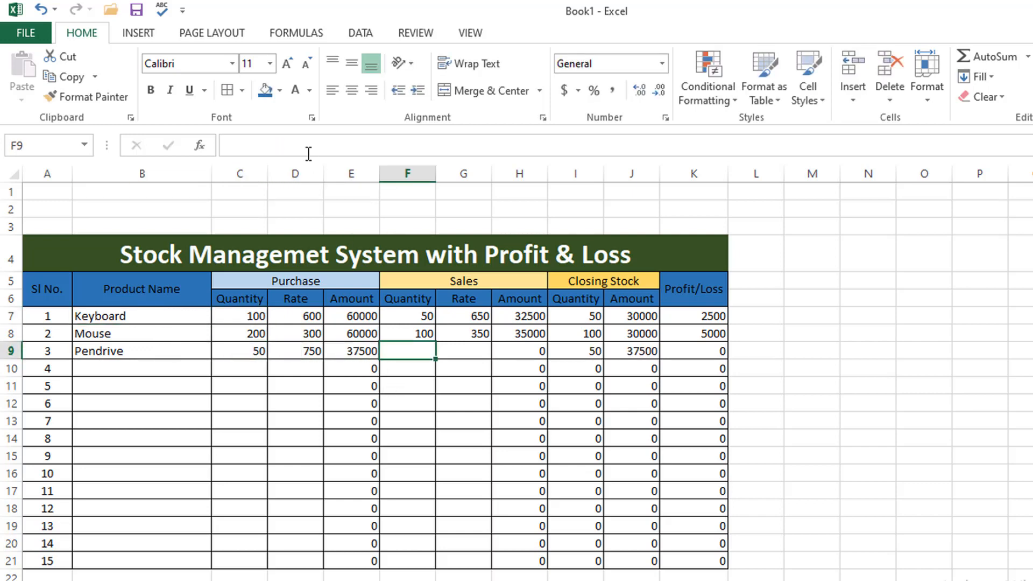
pyautogui.write('20')
pyautogui.press('Tab')
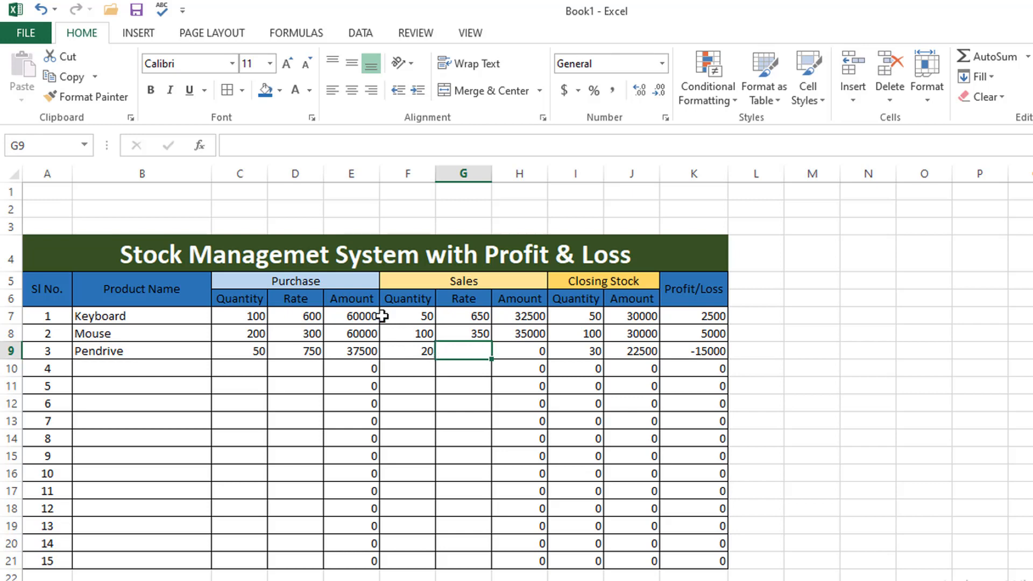
pyautogui.write('7000')
pyautogui.press('BackSpace')
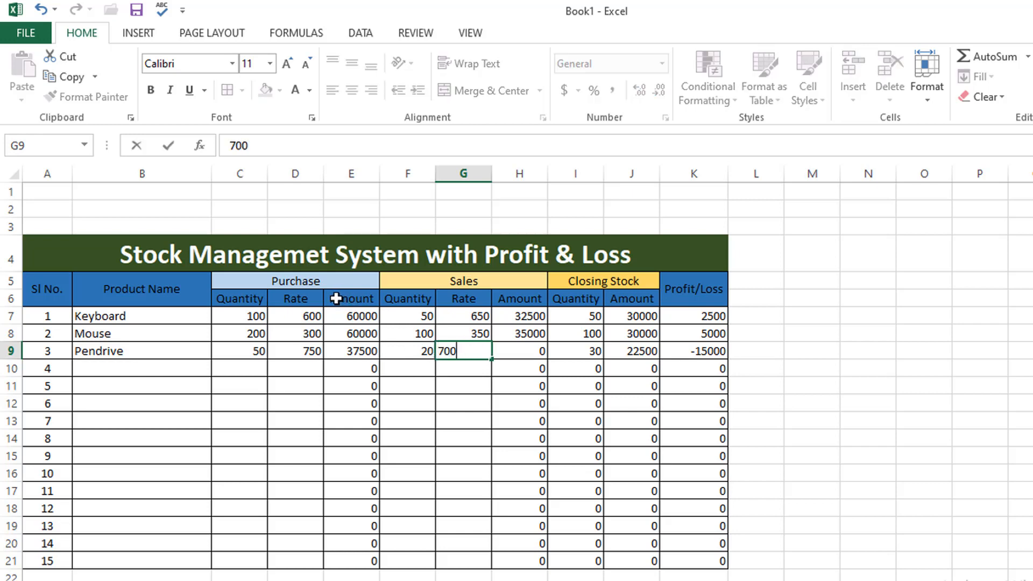
pyautogui.press('Tab')
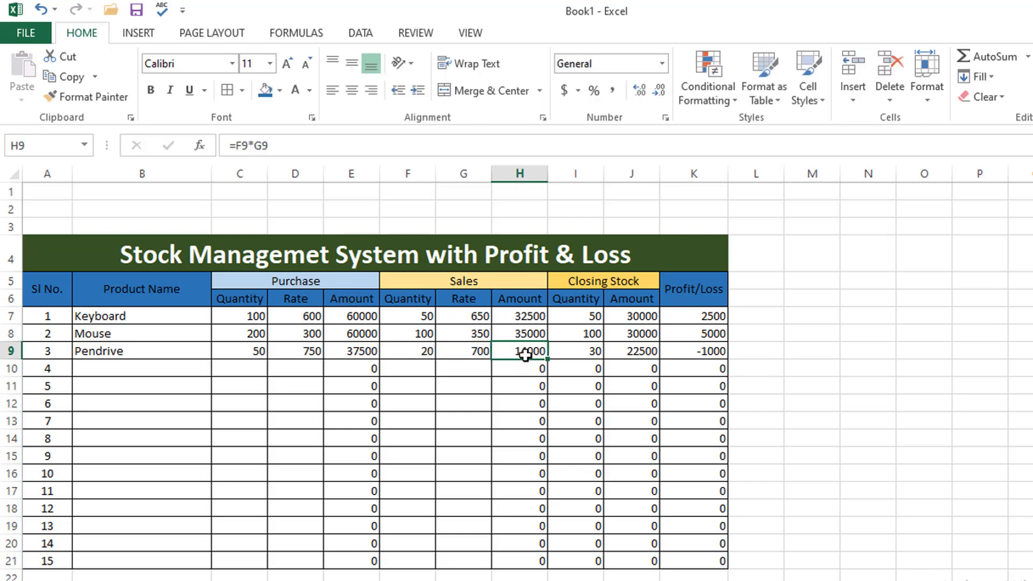
pyautogui.click(709, 353)
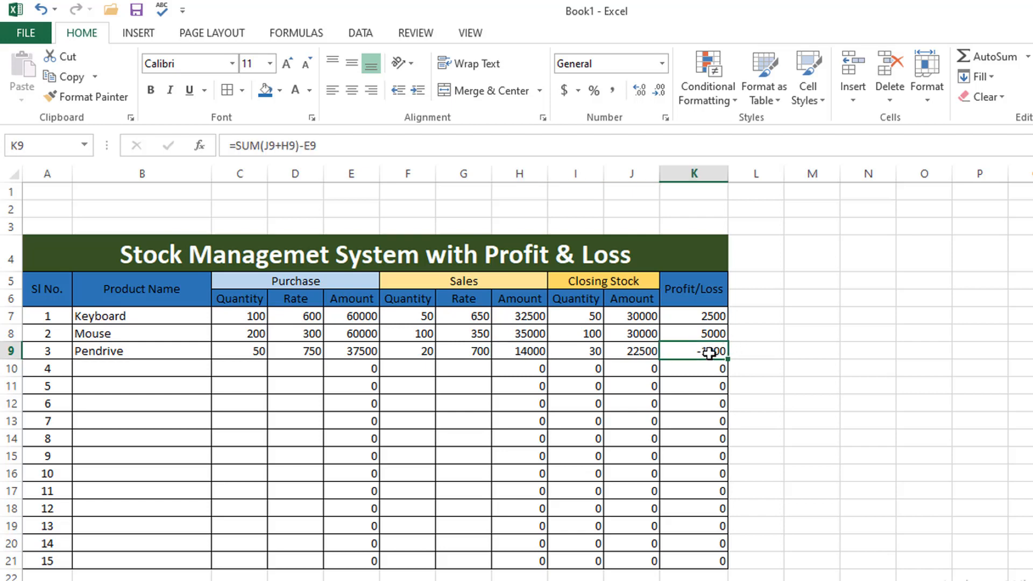